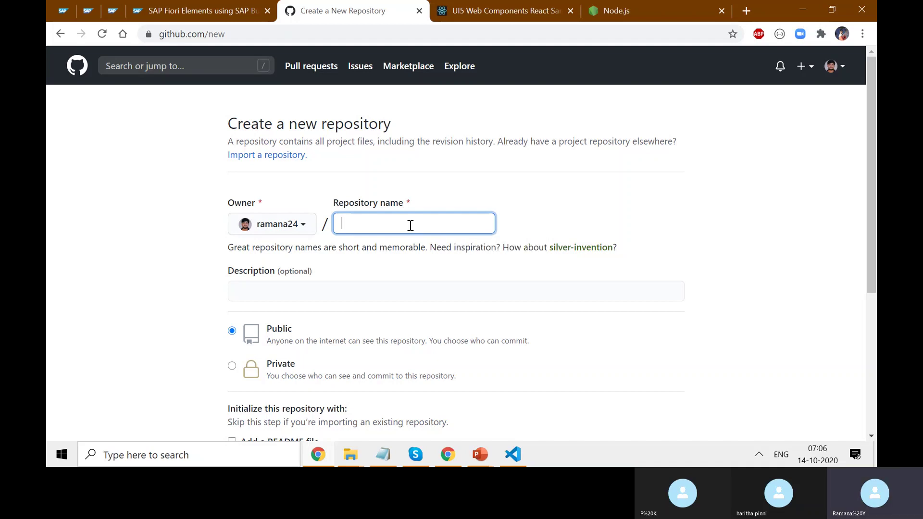
- Create a public repository named FioriDevelopment without a README, .gitignore or license
text(Fiori)
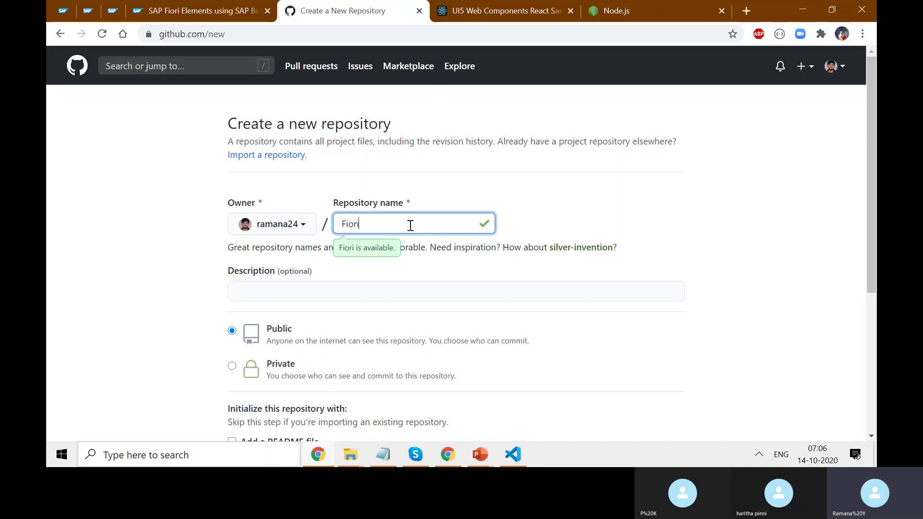
text(Deve)
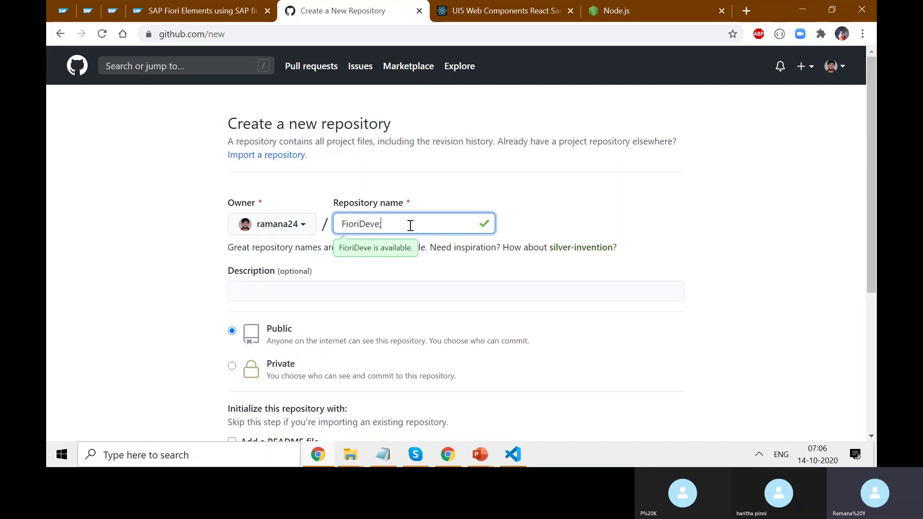
text(lopment)
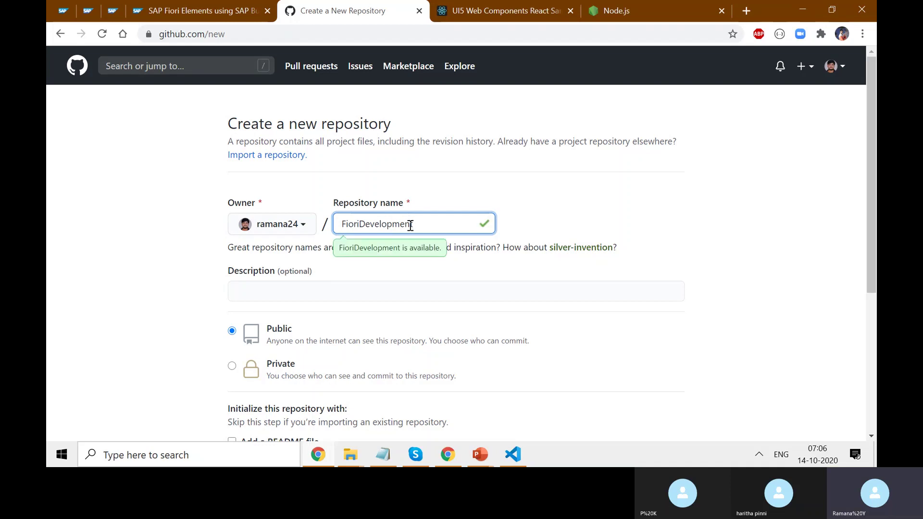
click(682, 212)
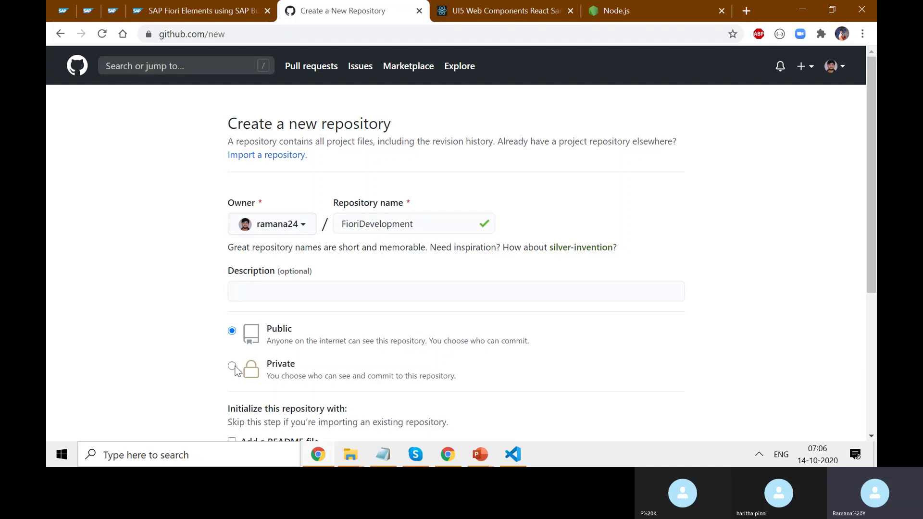
scroll(423, 229, down, 3)
scroll(332, 426, down, 2)
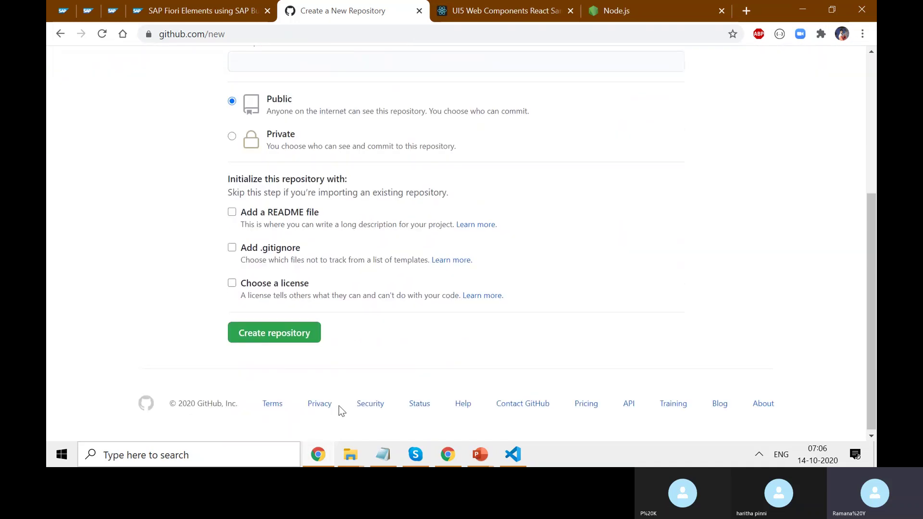
scroll(367, 324, up, 4)
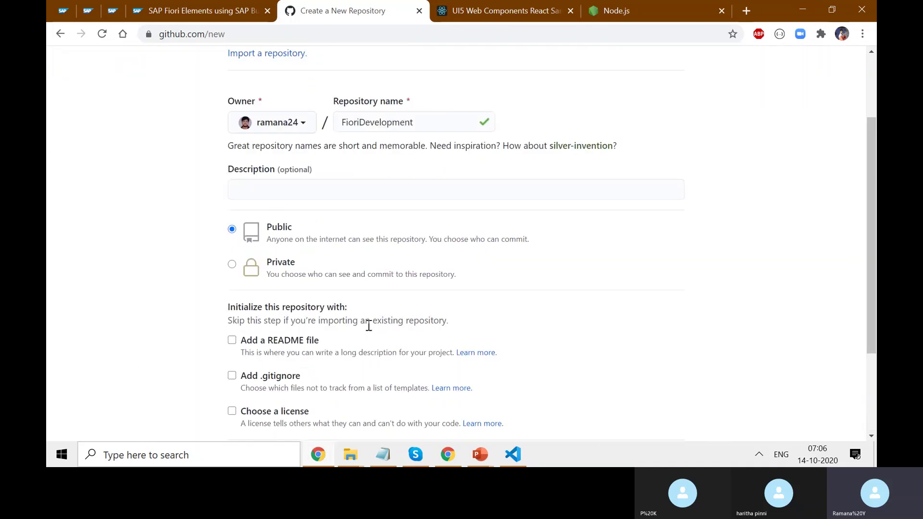
scroll(384, 330, down, 2)
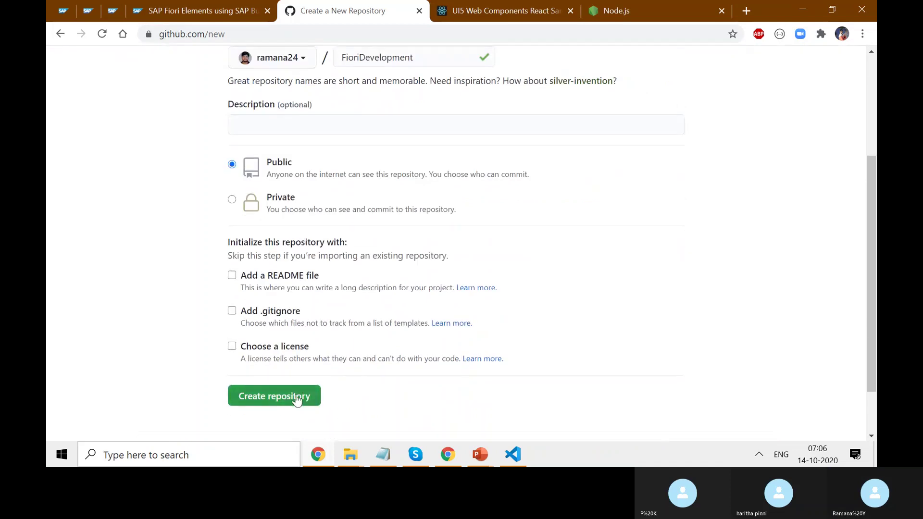
click(297, 399)
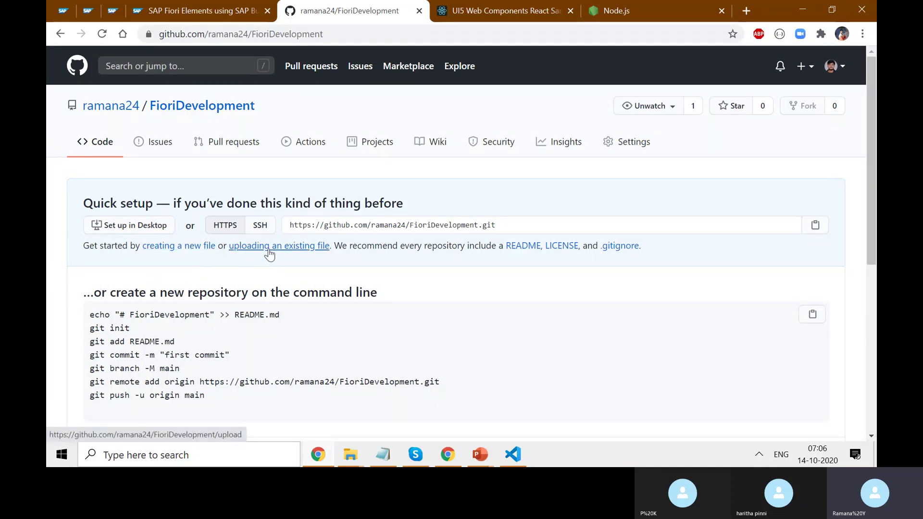
- Review the new repository's command-line setup options and its page for uploading existing files
scroll(375, 289, down, 5)
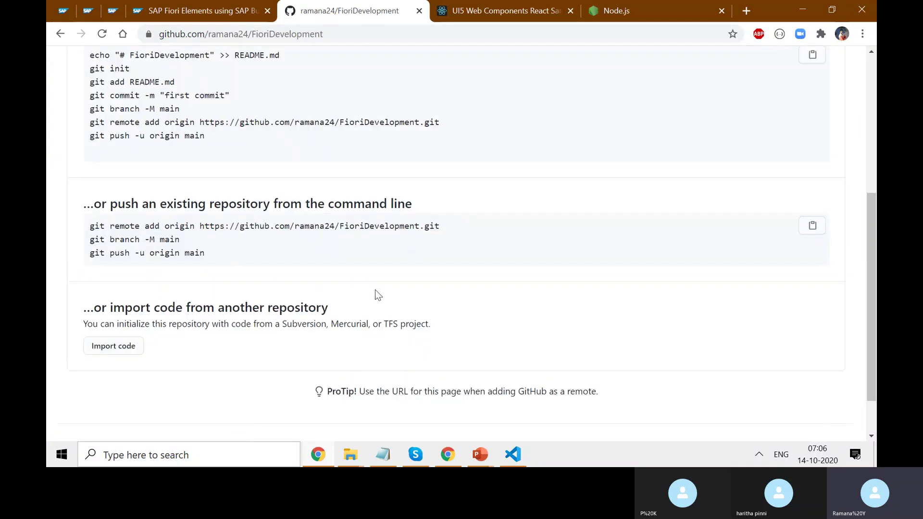
scroll(383, 282, up, 4)
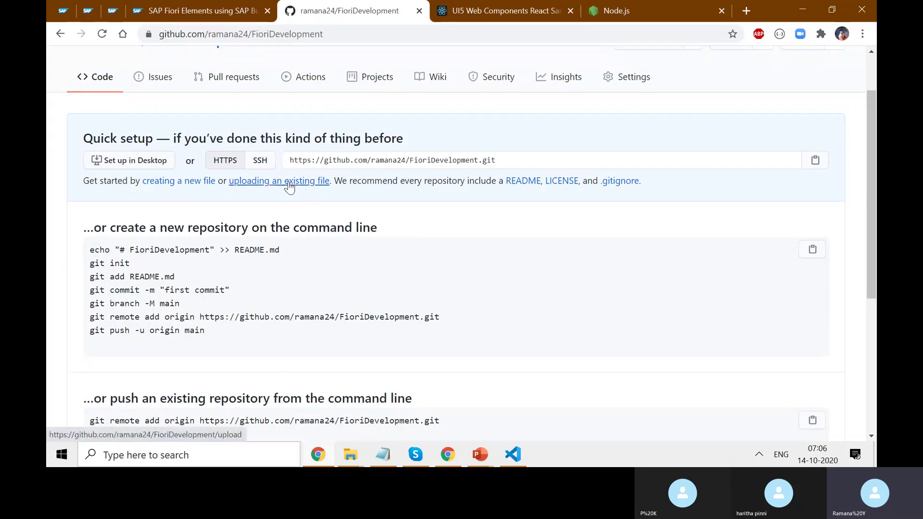
click(289, 182)
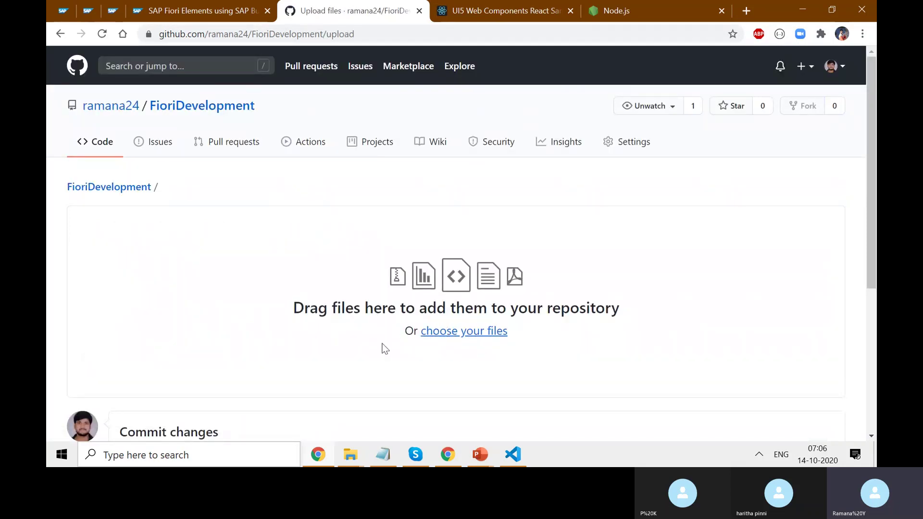
scroll(395, 292, down, 4)
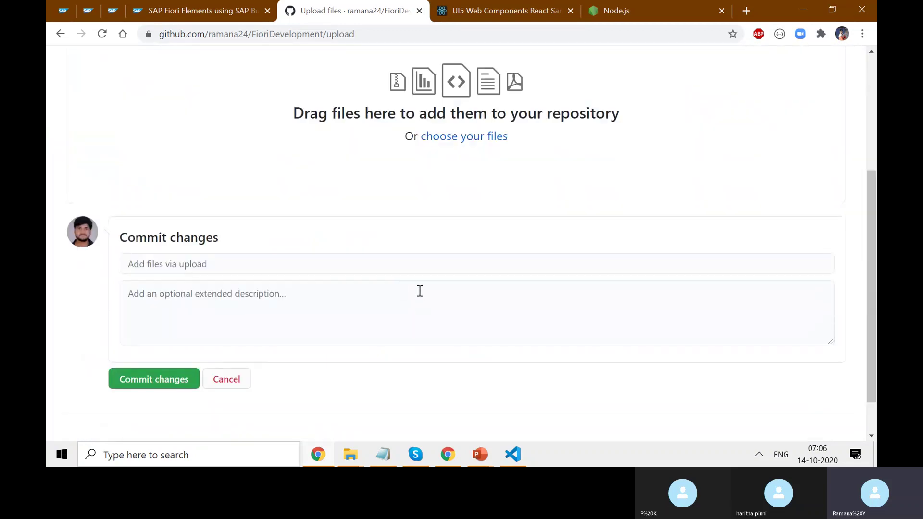
scroll(419, 290, up, 3)
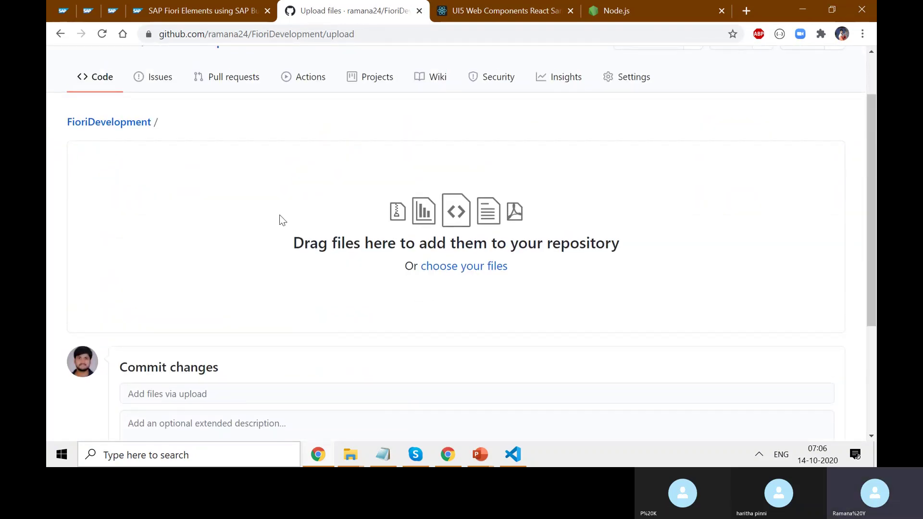
scroll(418, 241, up, 2)
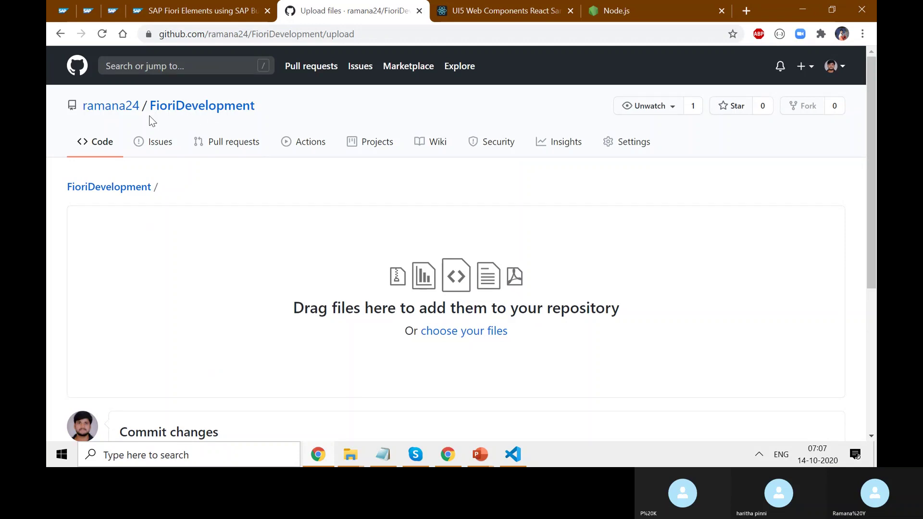
- Return to the FioriDevelopment repository's main page and highlight its HTTPS clone URL
click(193, 111)
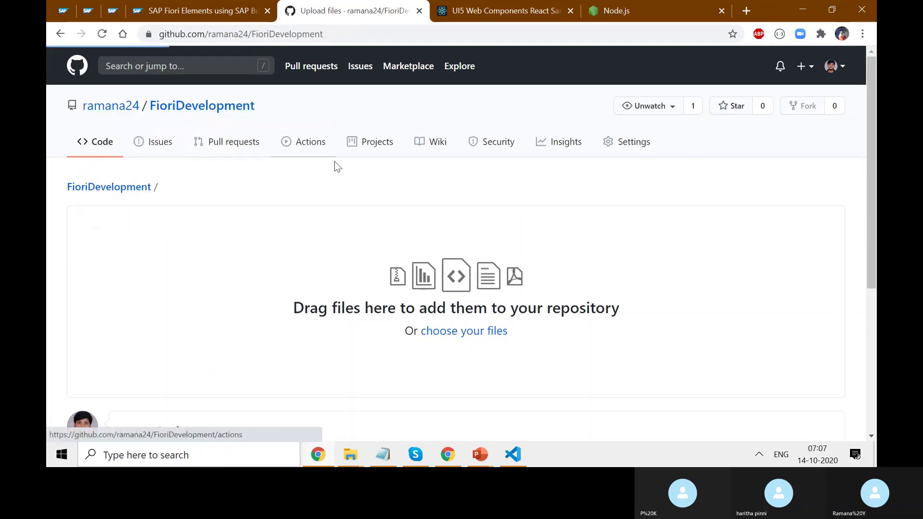
drag(515, 227, 288, 231)
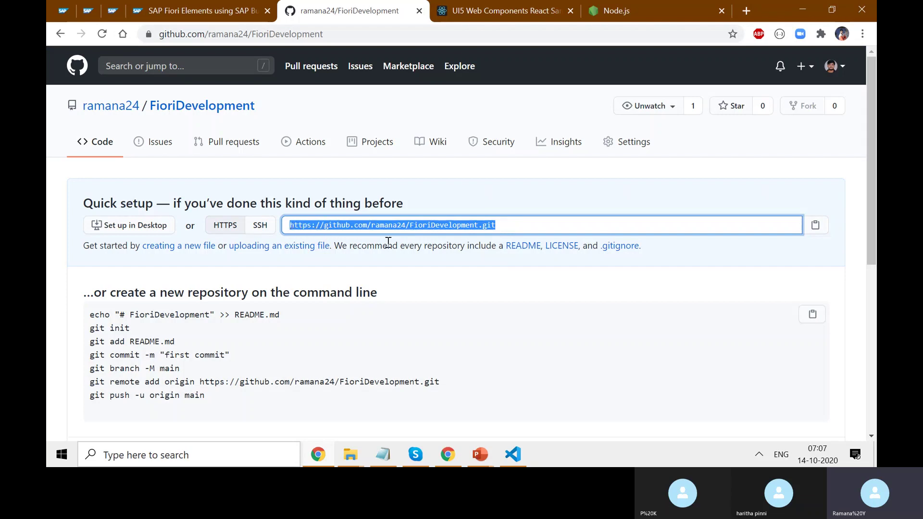
click(511, 227)
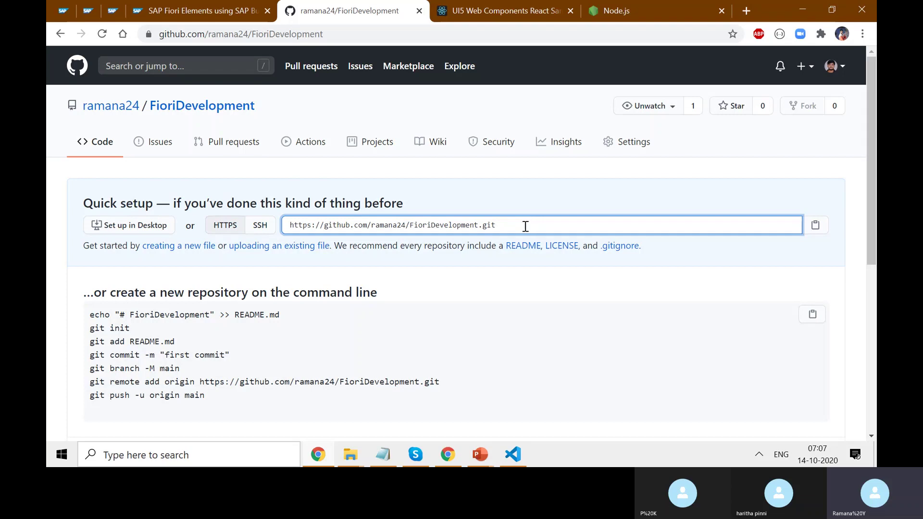
drag(524, 226, 287, 227)
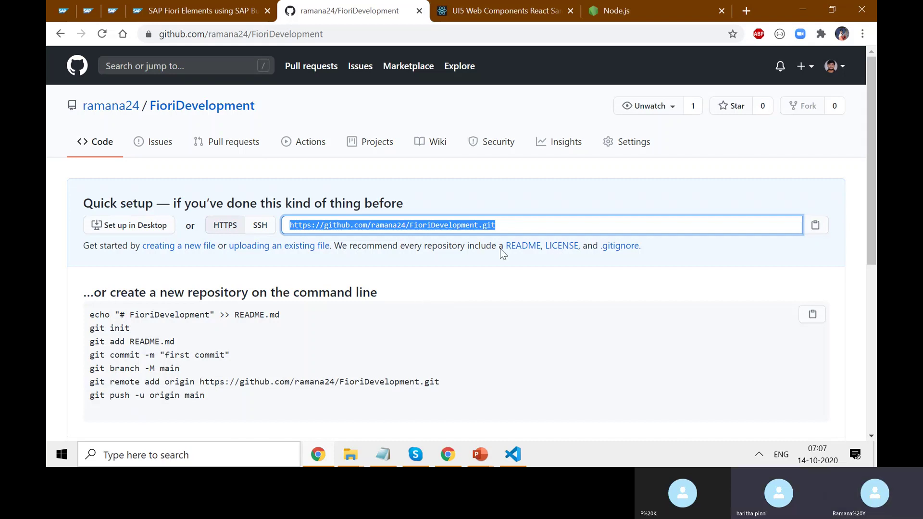
click(565, 178)
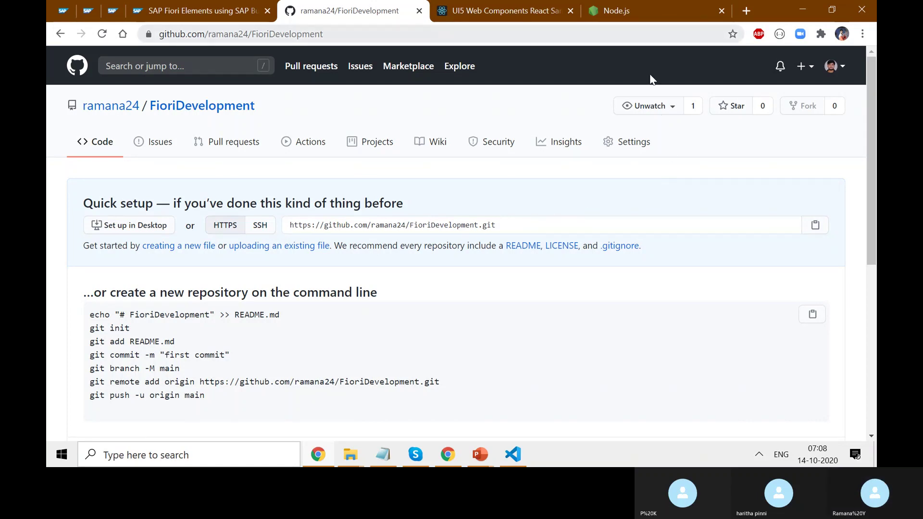
- View the Node.js download page, and find the official Visual Studio Code website by searching for "visual studio code"
click(620, 11)
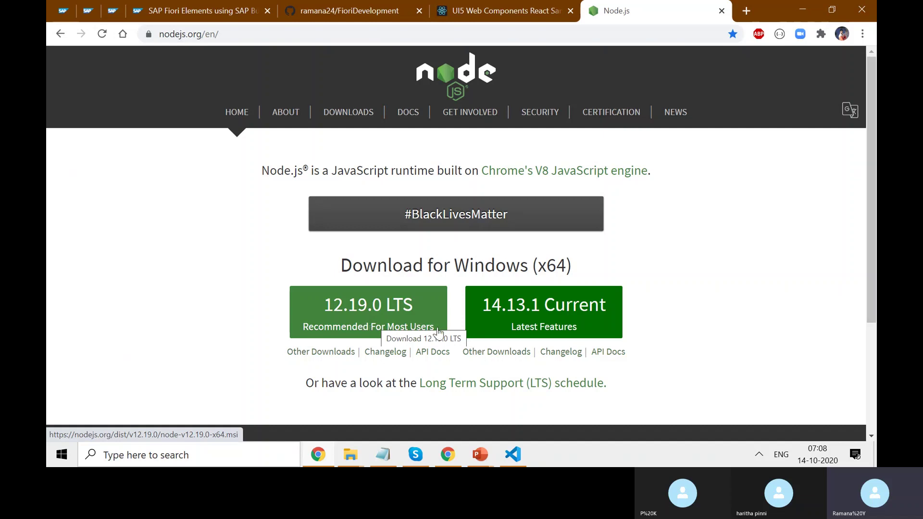
click(744, 12)
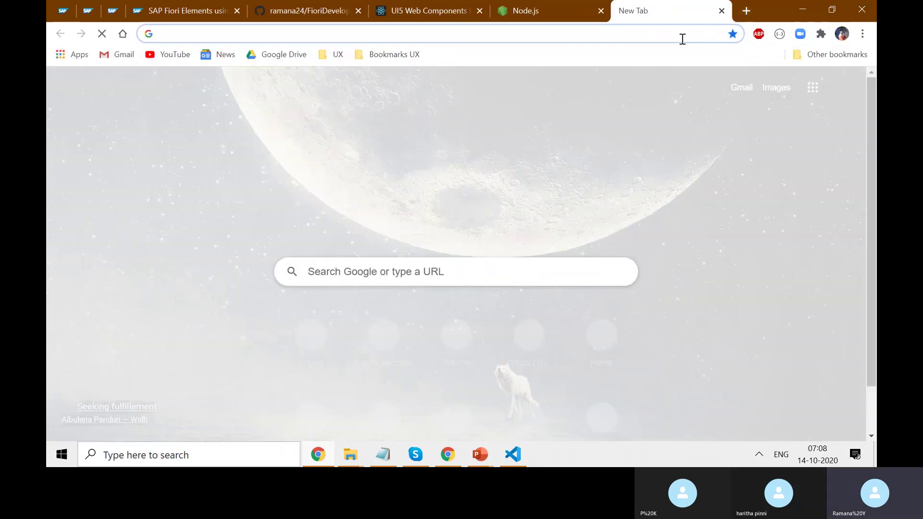
text(visual)
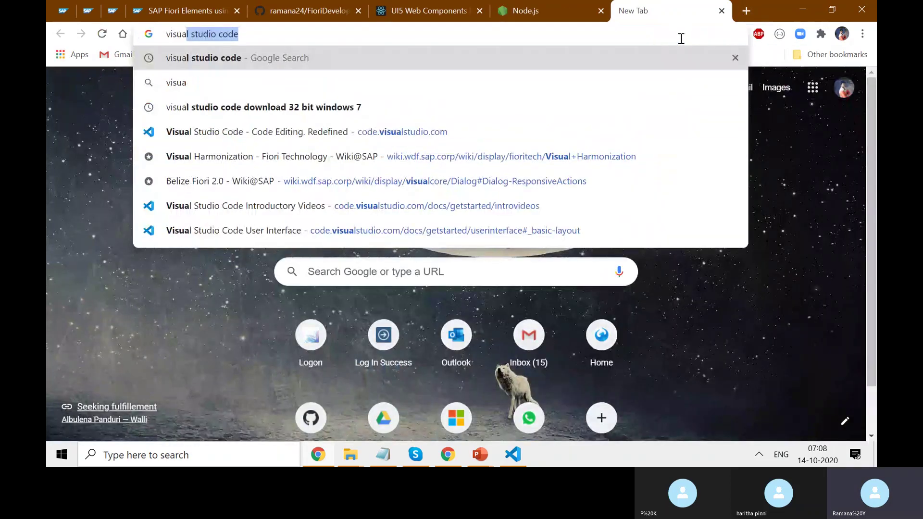
key(Return)
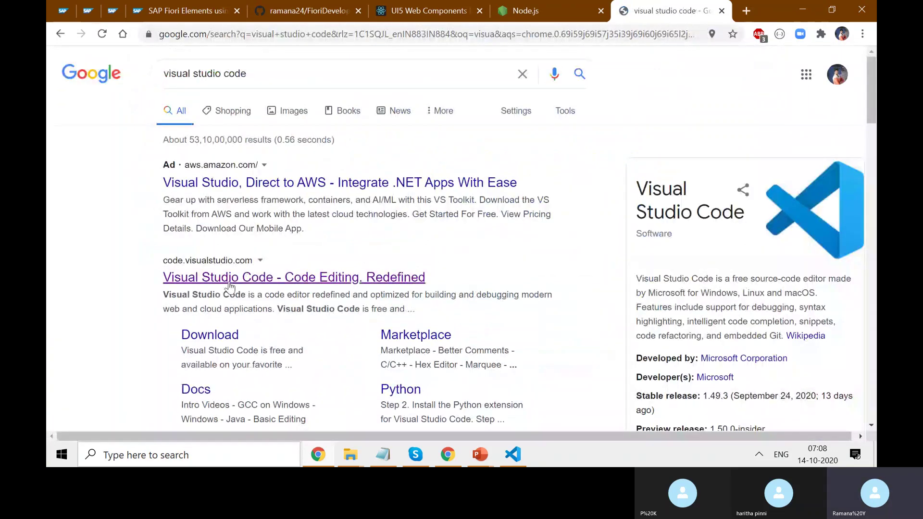
click(228, 281)
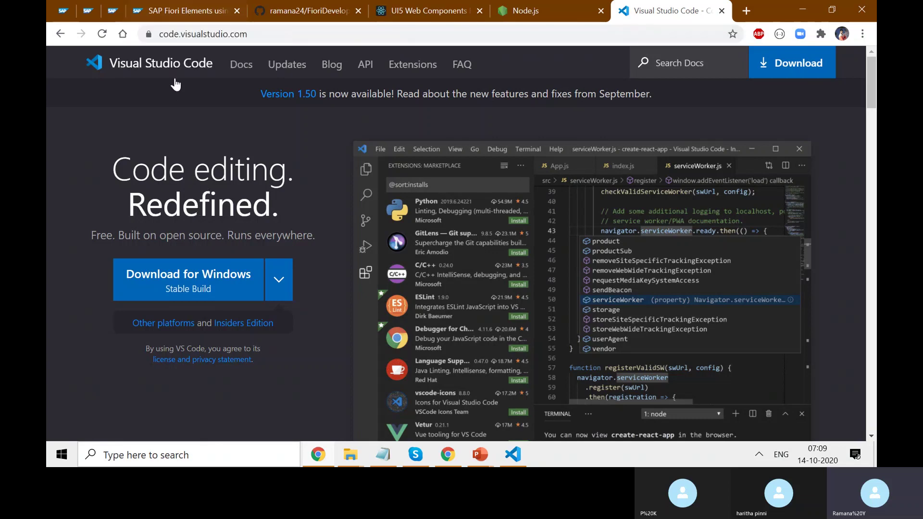
- Read through the SAP blog post on Fiori Elements using SAP Business Application Studio, including its reader comments
click(89, 15)
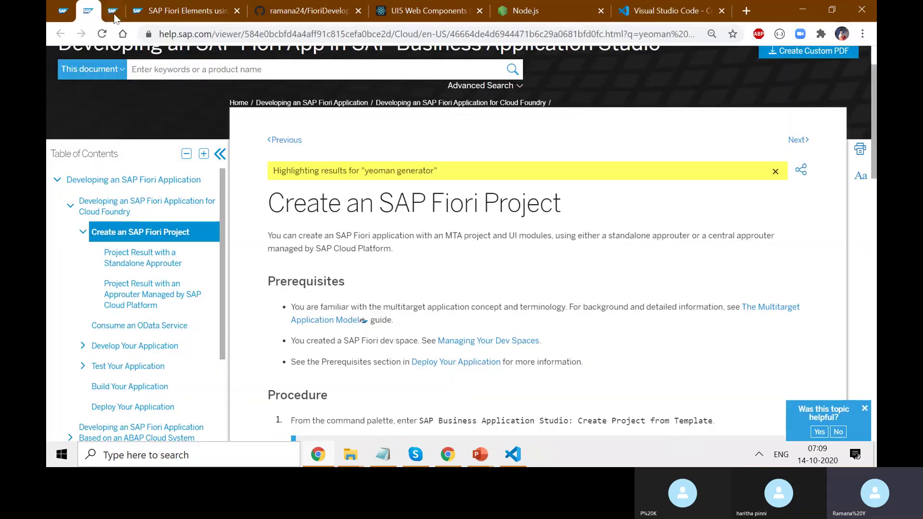
click(192, 12)
scroll(376, 339, down, 20)
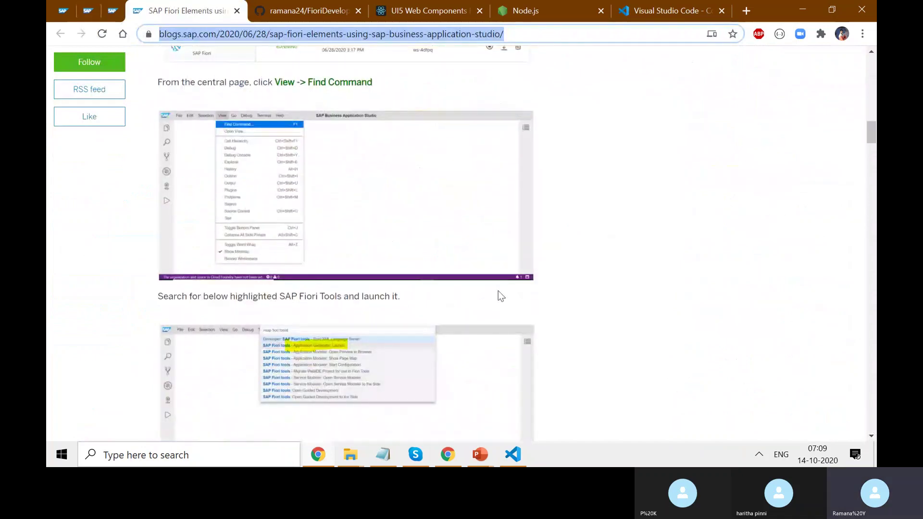
scroll(496, 292, down, 20)
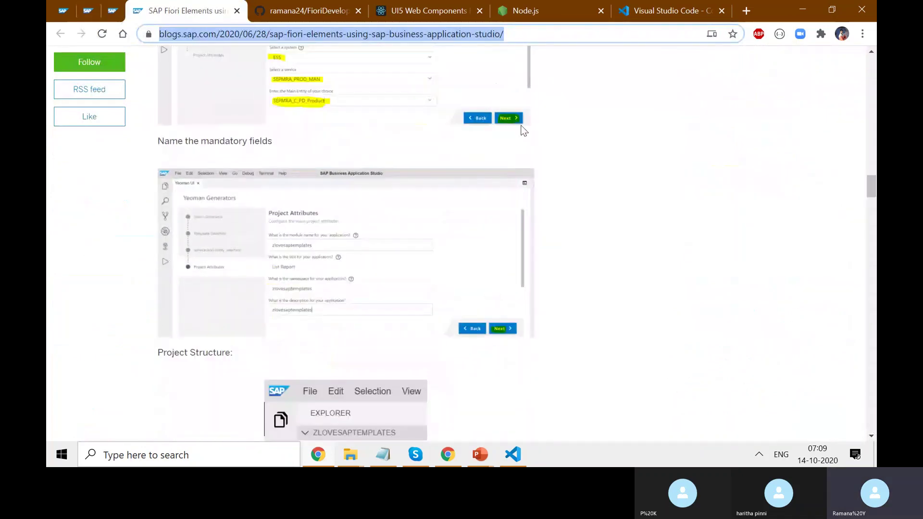
scroll(604, 322, down, 15)
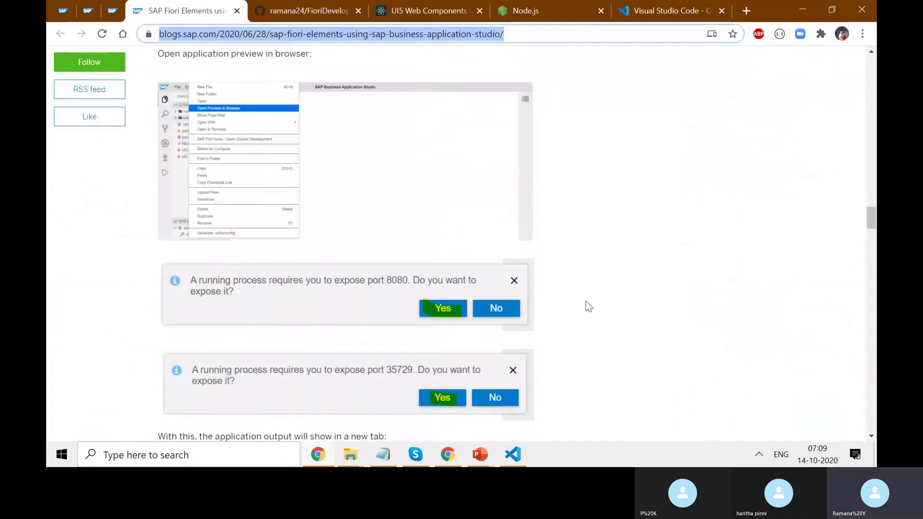
scroll(575, 295, down, 20)
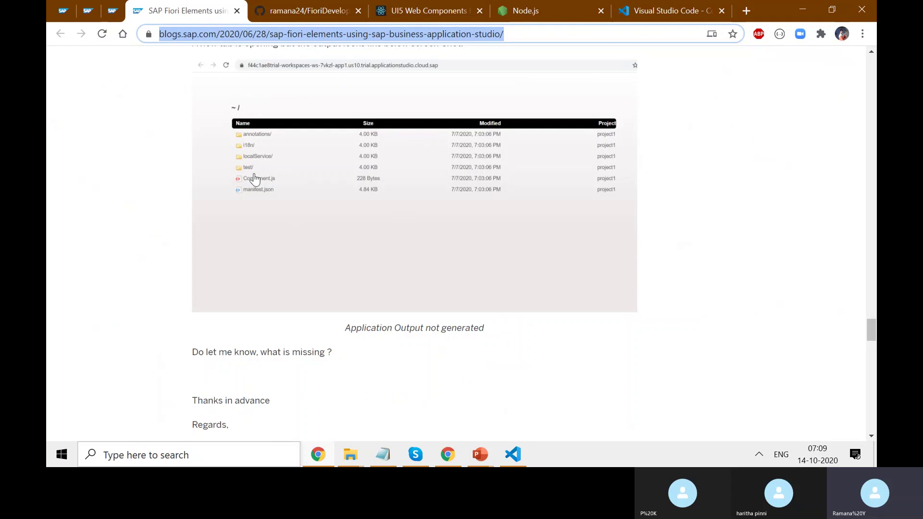
scroll(330, 247, down, 9)
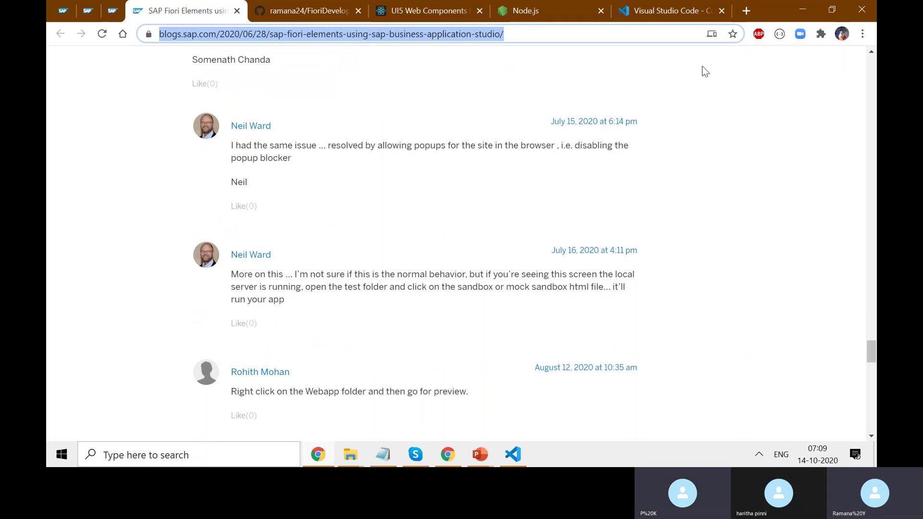
scroll(645, 242, up, 7)
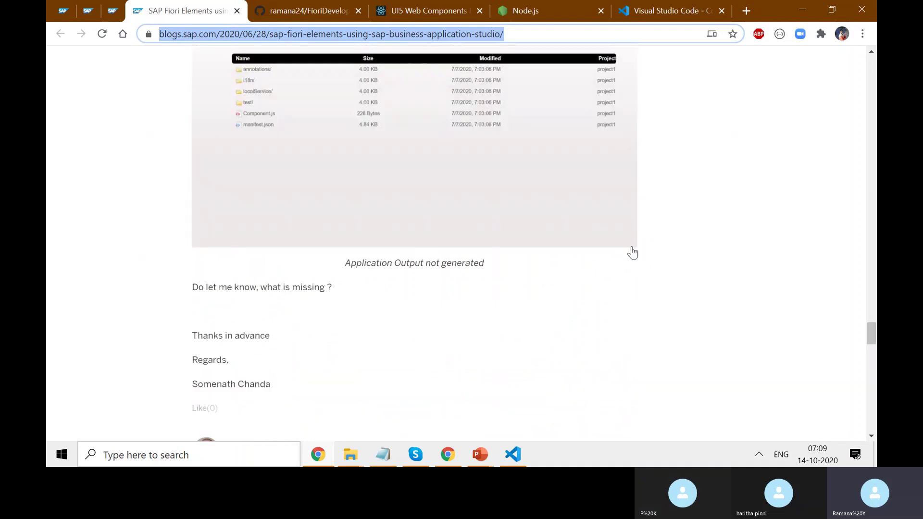
scroll(633, 253, up, 3)
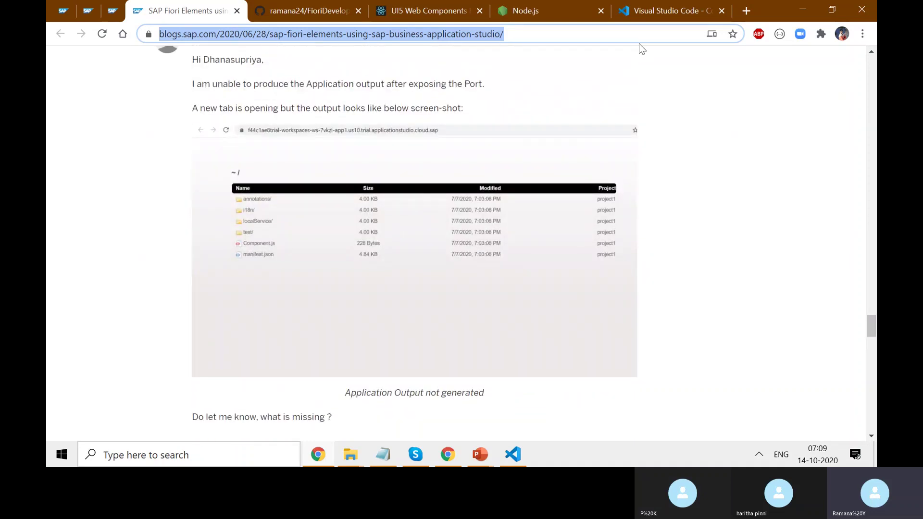
click(424, 463)
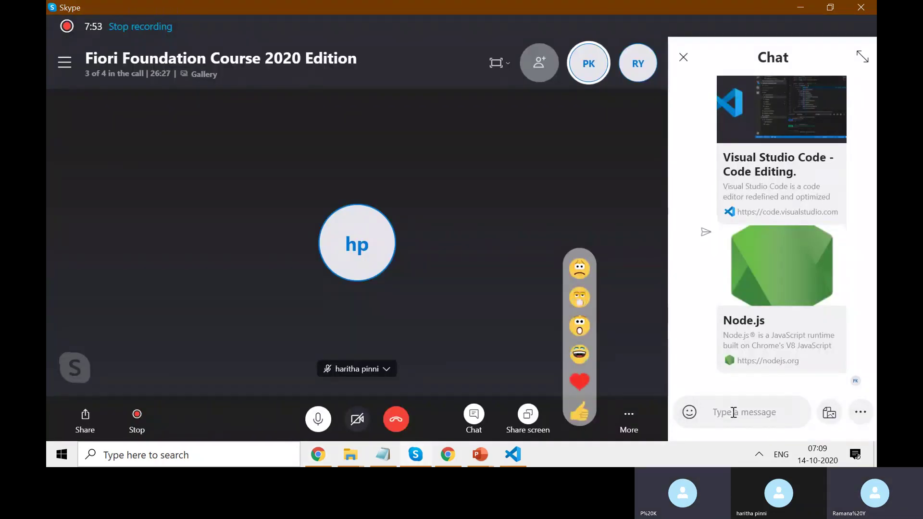
text(https://blogs.sap.com/2020/06/28/sap-fiori-elements-using-sap-business-application-studio/)
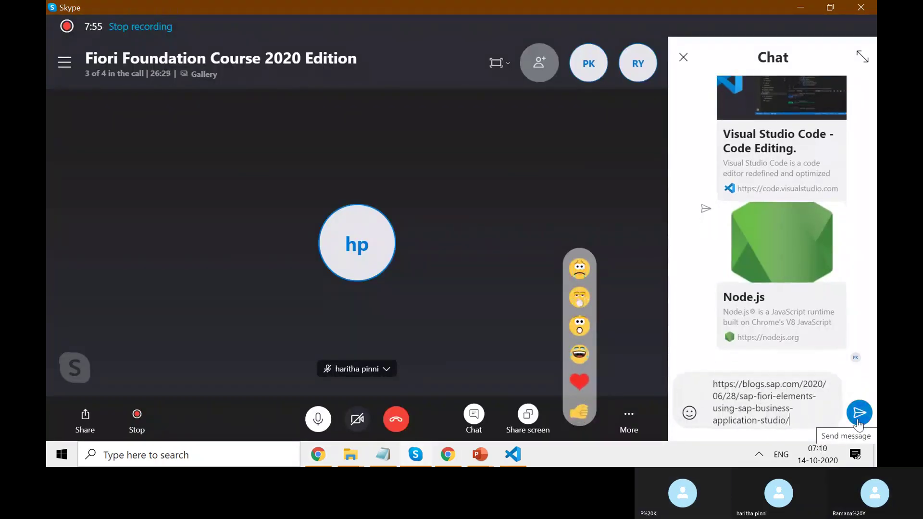
click(858, 418)
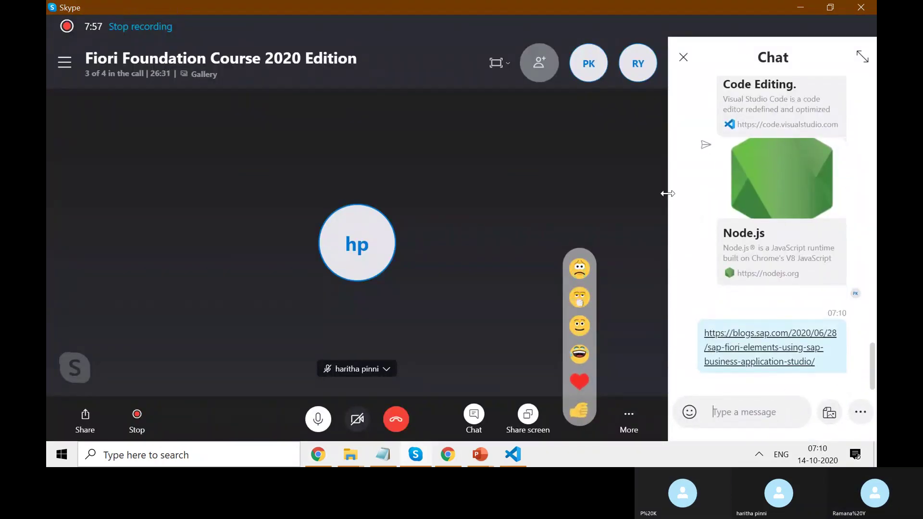
- Return from Skype to the SAP Fiori Elements blog post in Chrome and go back up to the end of the article
click(801, 8)
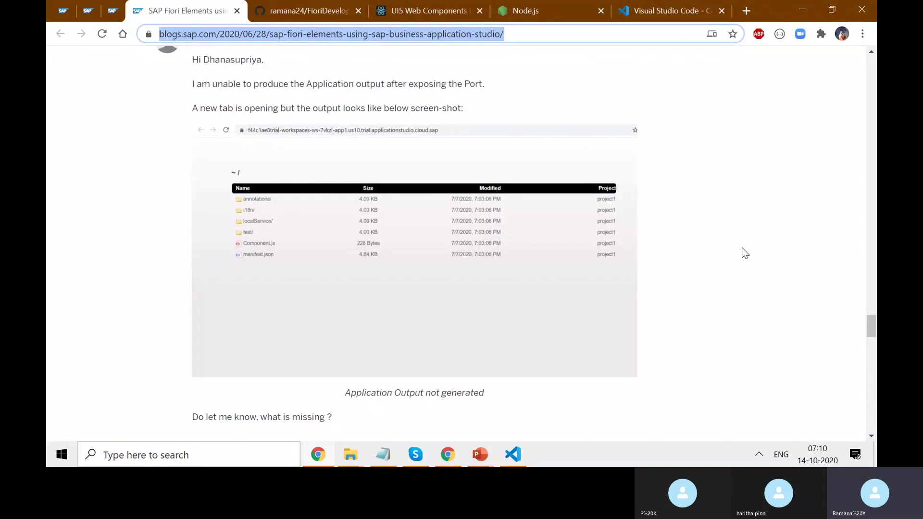
click(744, 218)
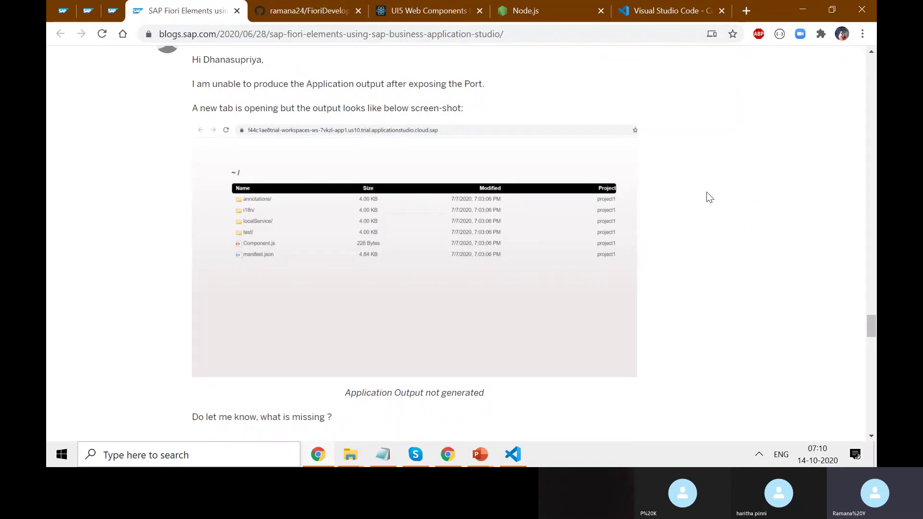
scroll(708, 192, up, 15)
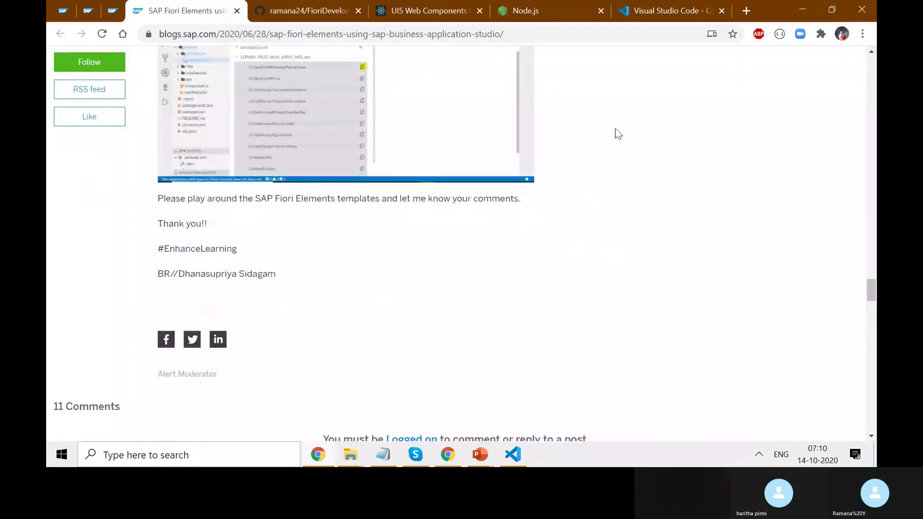
- Open the repository owner's GitHub profile from the FioriDevelopment page and look over the popular repositories
click(292, 16)
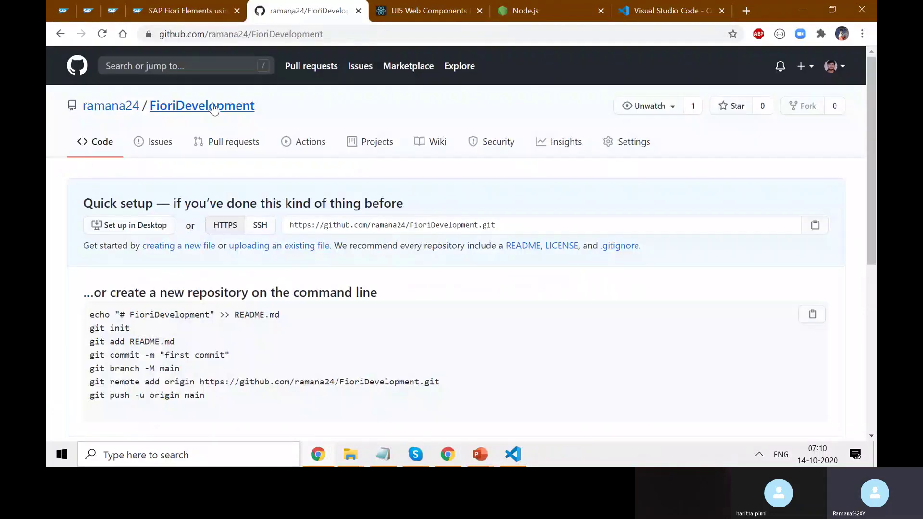
click(106, 111)
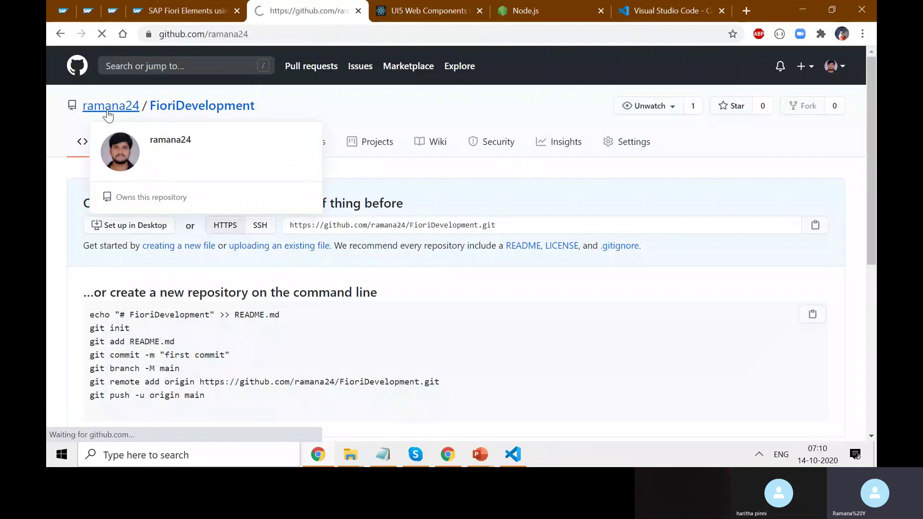
scroll(591, 226, down, 4)
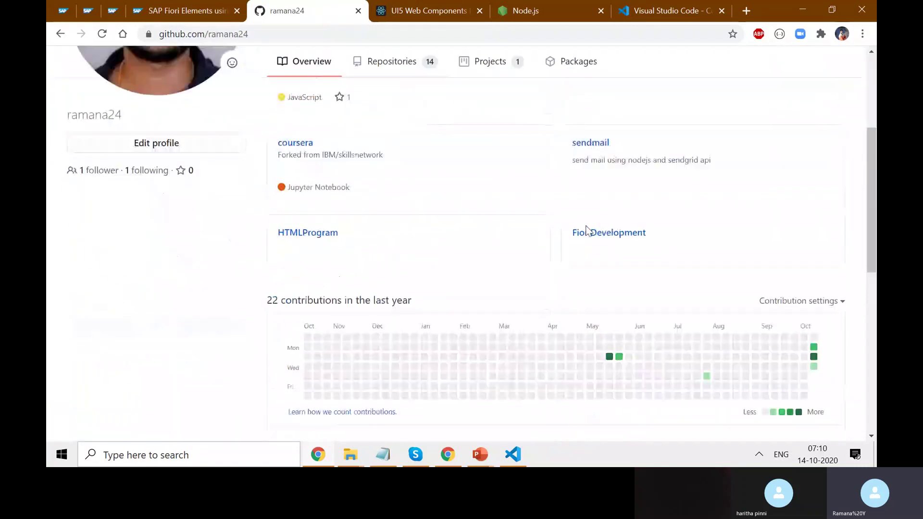
scroll(620, 221, up, 4)
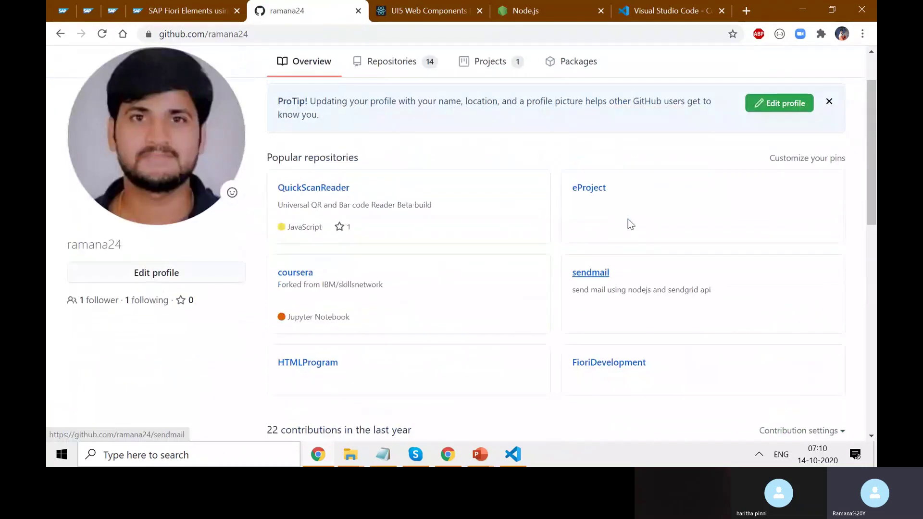
scroll(562, 154, up, 1)
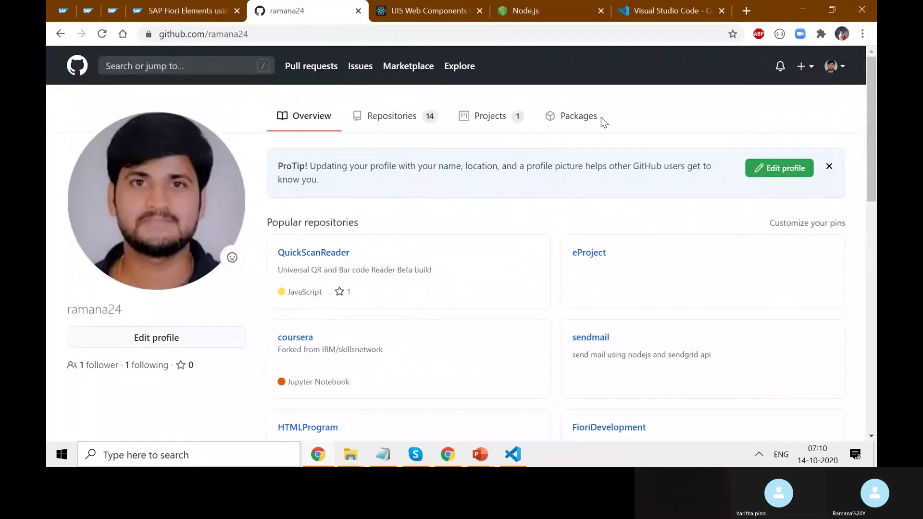
- Open the private Fiori-Foundation-Course-2020 repository from the profile's full repository list
click(398, 120)
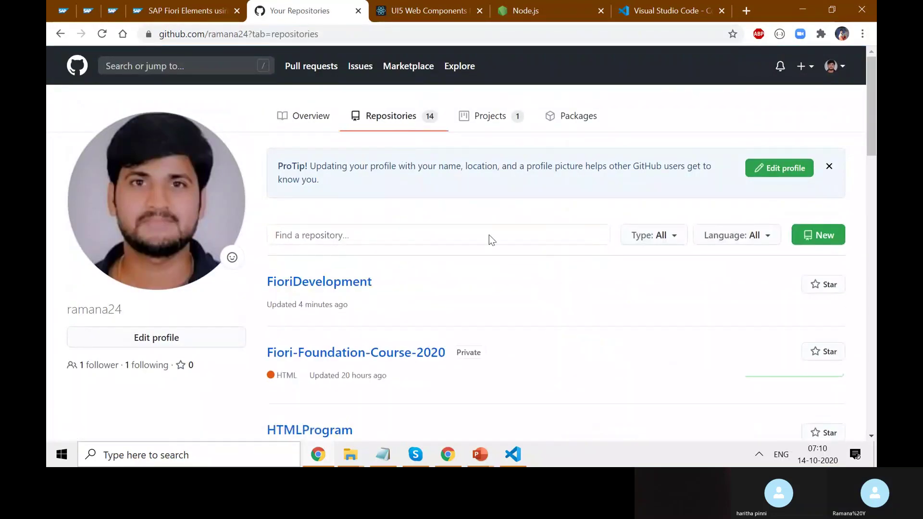
scroll(492, 269, down, 1)
click(330, 288)
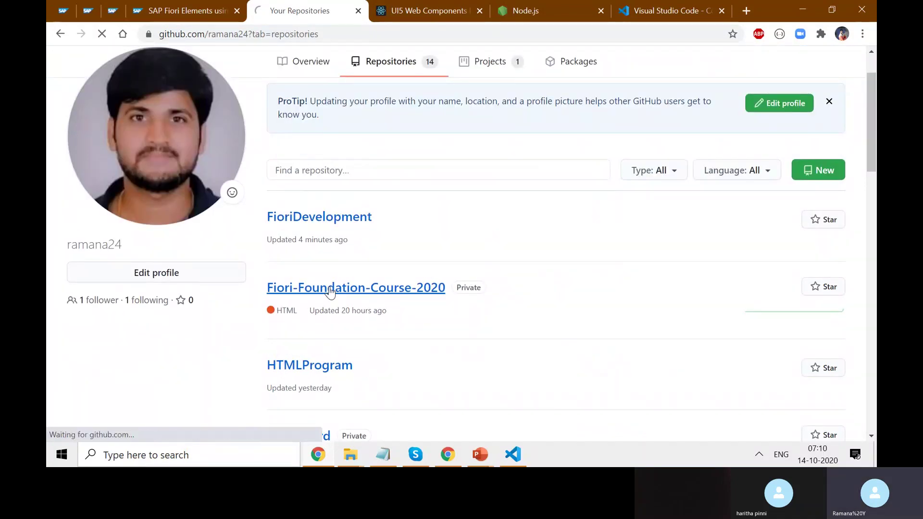
- Examine the repository's file list and README, and view its clone and download options
scroll(304, 240, down, 3)
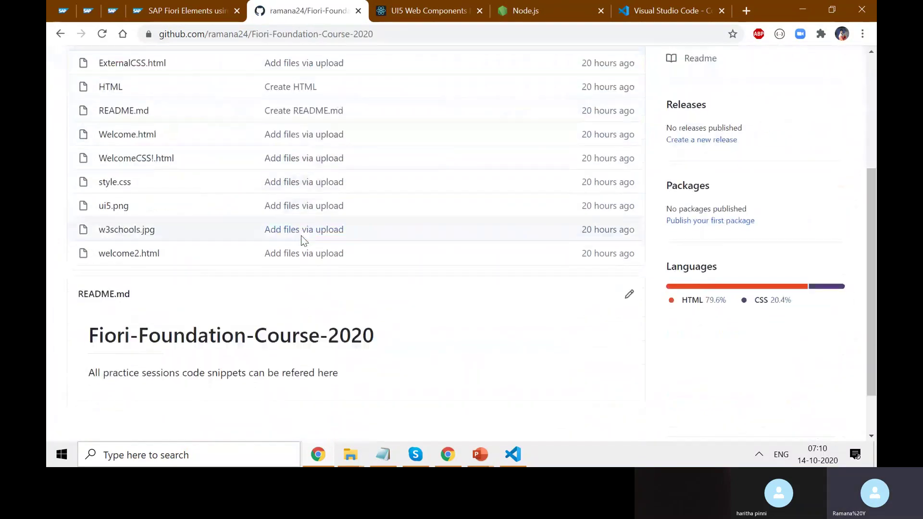
scroll(178, 245, up, 1)
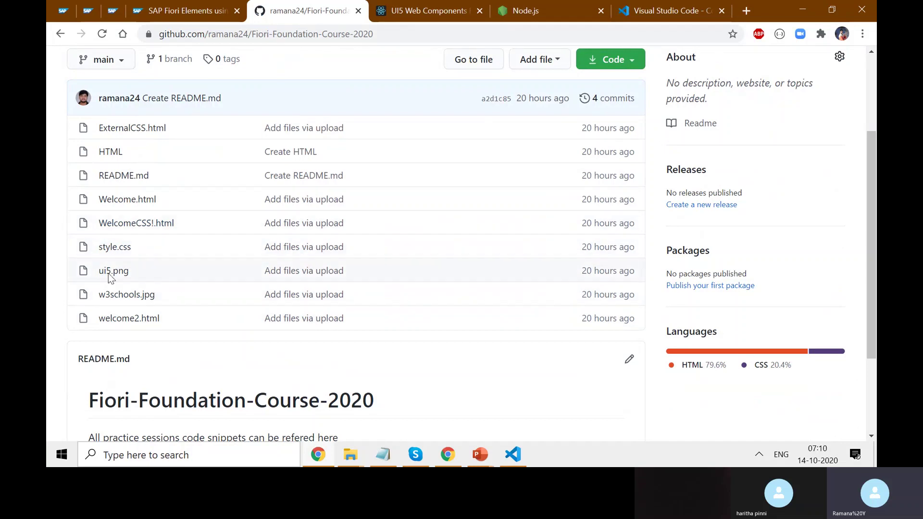
scroll(214, 229, up, 3)
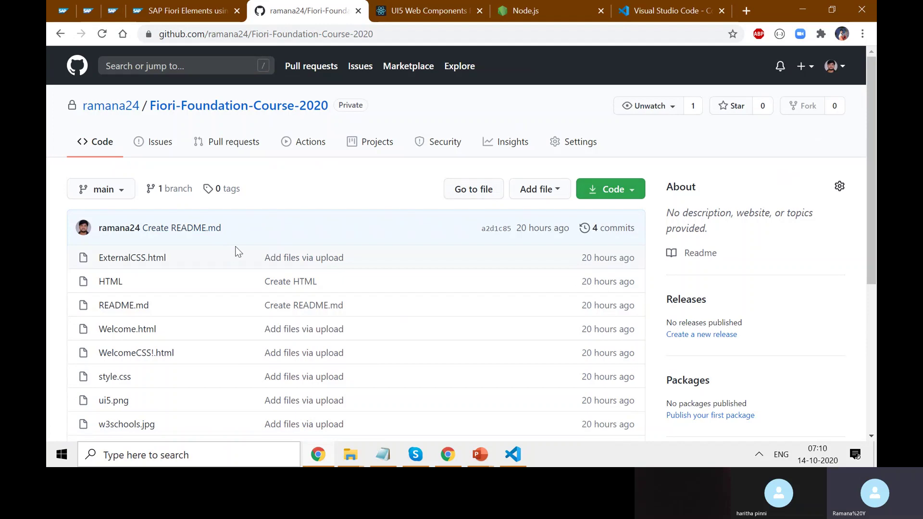
scroll(237, 251, down, 3)
scroll(268, 198, up, 1)
scroll(245, 268, up, 1)
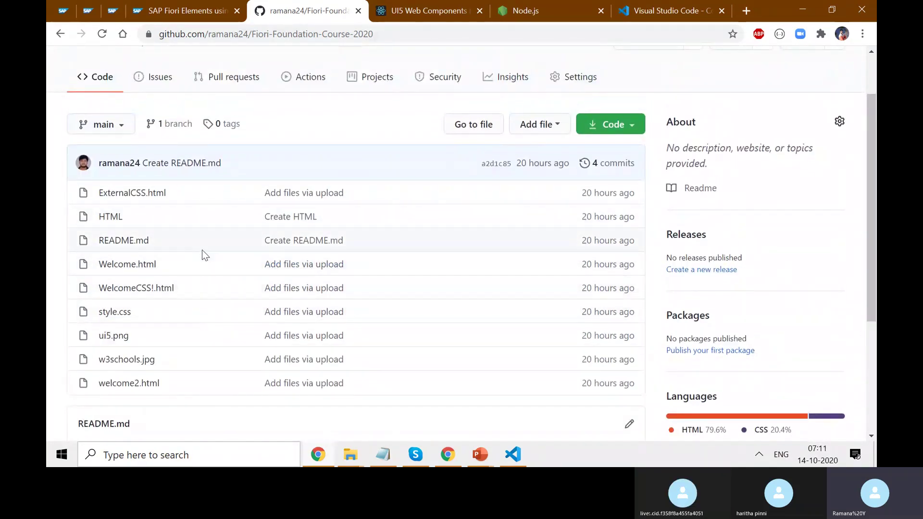
scroll(204, 254, up, 1)
scroll(324, 282, down, 4)
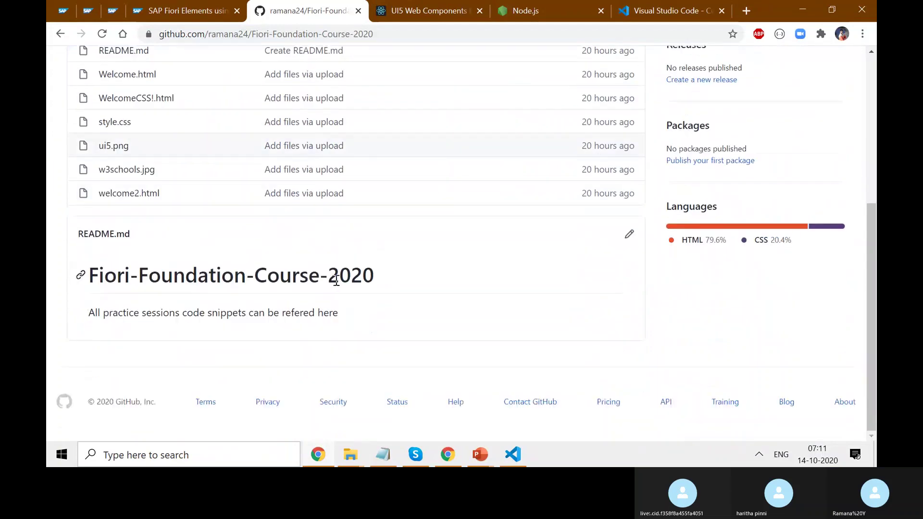
scroll(336, 281, up, 5)
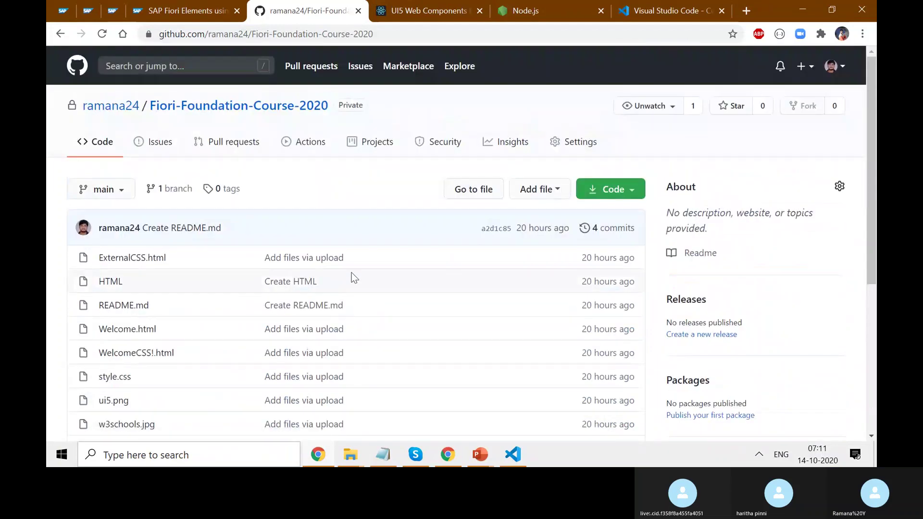
click(634, 190)
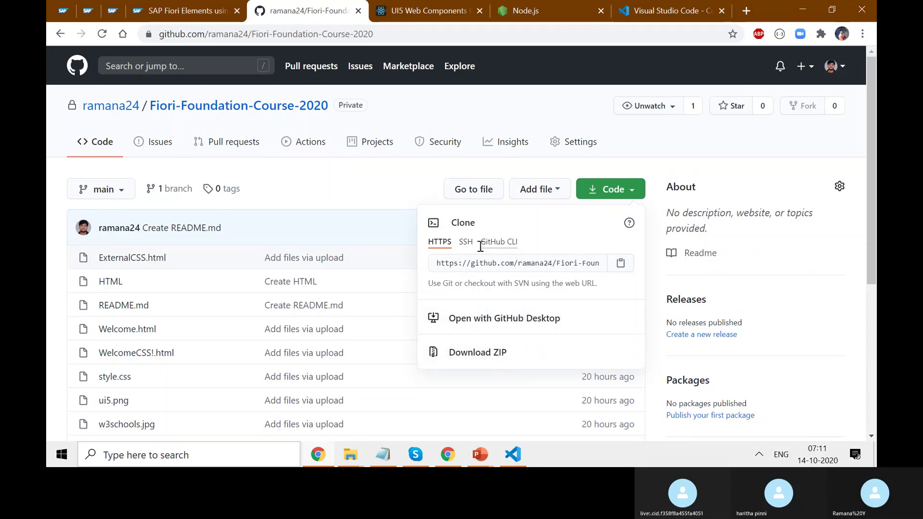
click(313, 200)
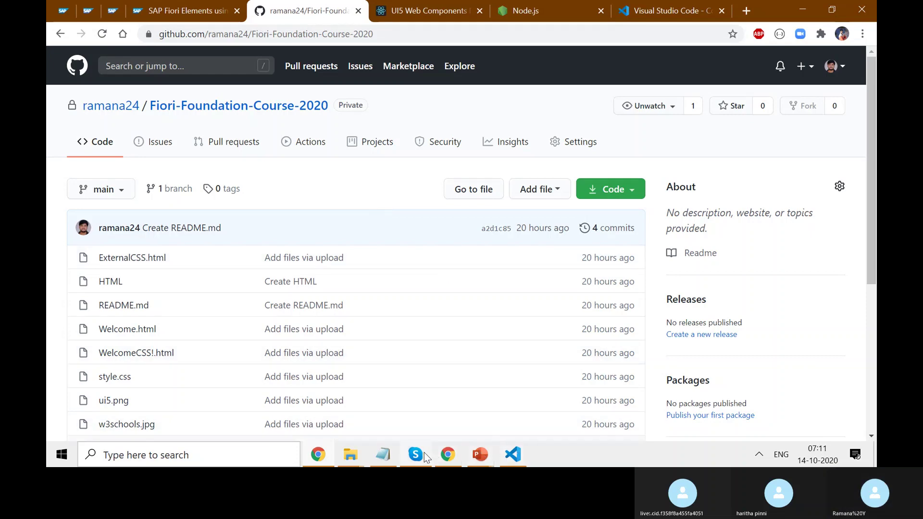
- Switch to Skype and review the GitHub, SAP HANA trial and SAP registration links shared in the call chat
mouse_move(417, 456)
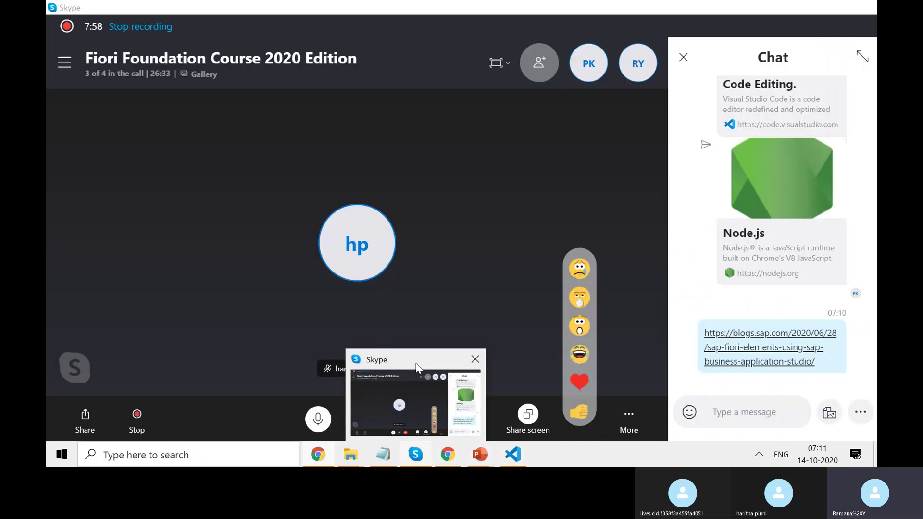
click(417, 367)
drag(874, 367, 861, 313)
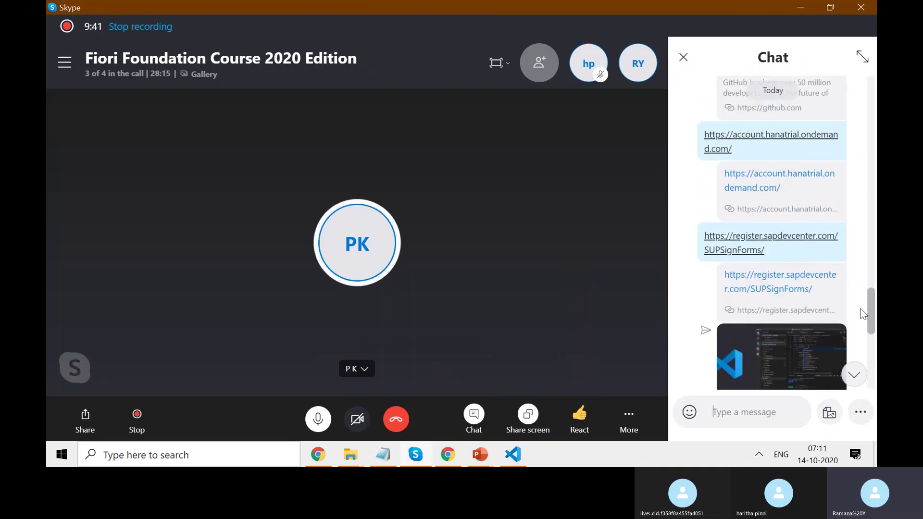
scroll(860, 308, up, 2)
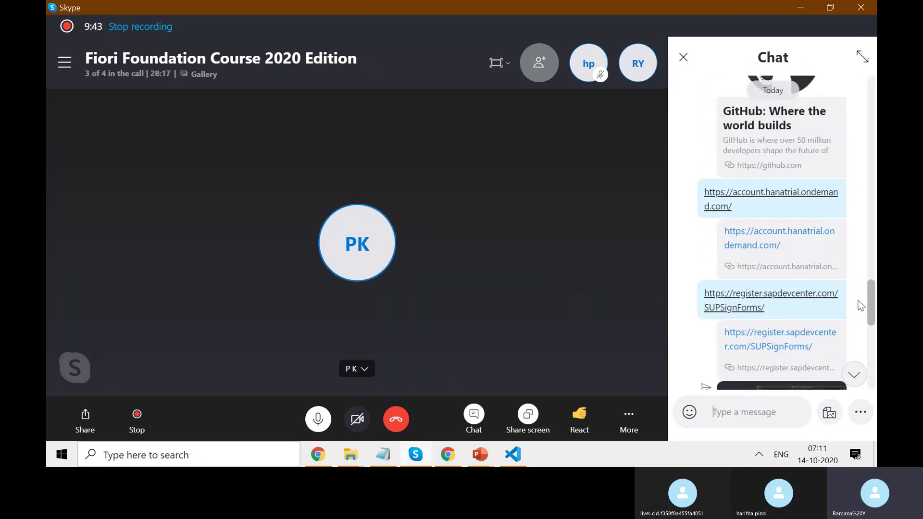
scroll(859, 303, up, 2)
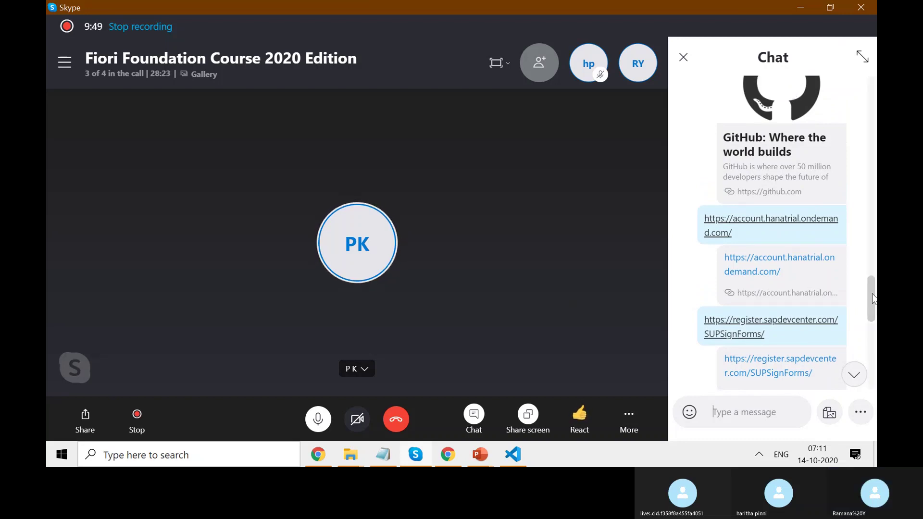
scroll(872, 299, up, 2)
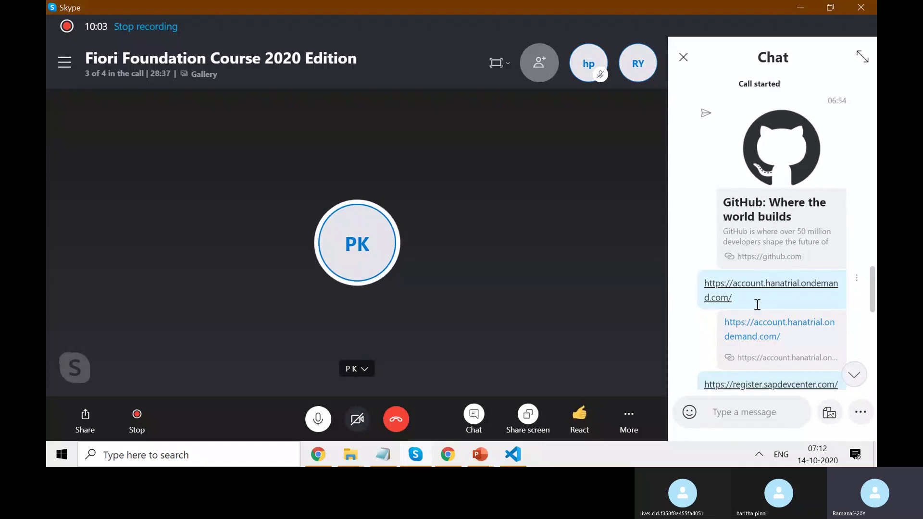
scroll(868, 295, down, 3)
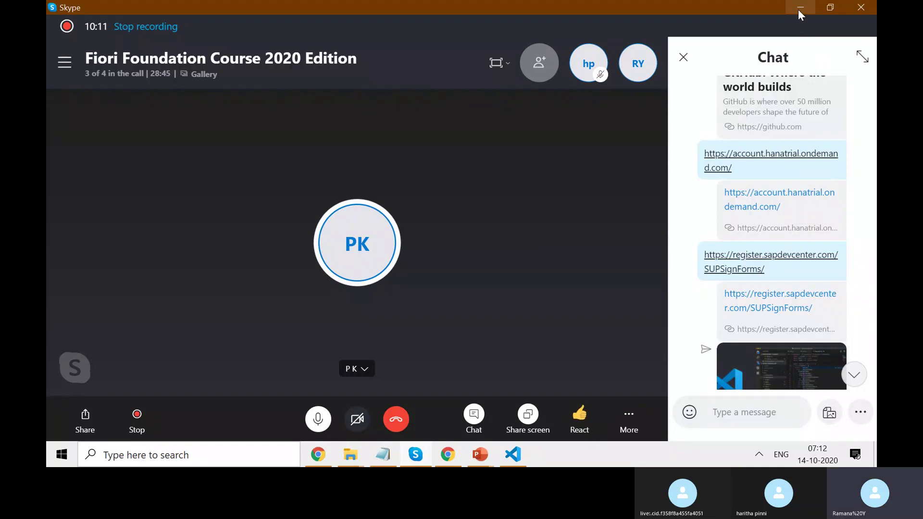
- Switch to PowerPoint and bring up the "2. Tools" presentation
click(485, 458)
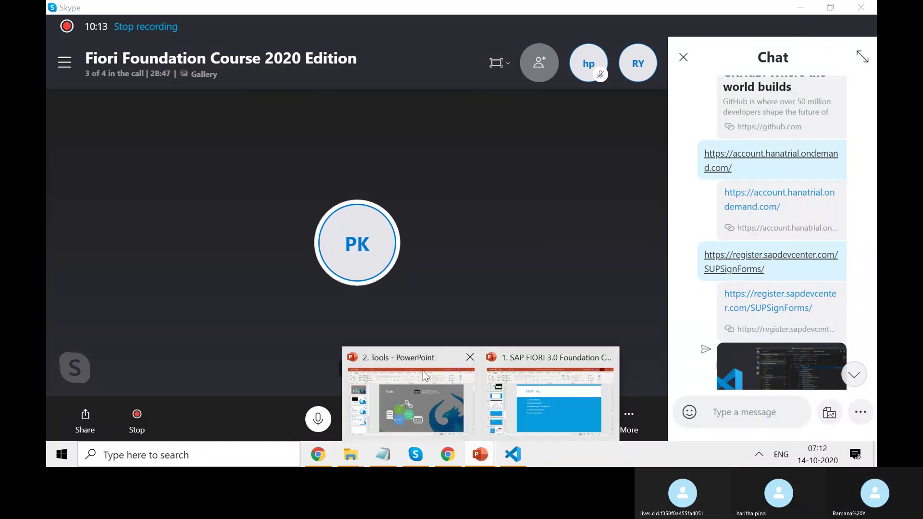
click(420, 368)
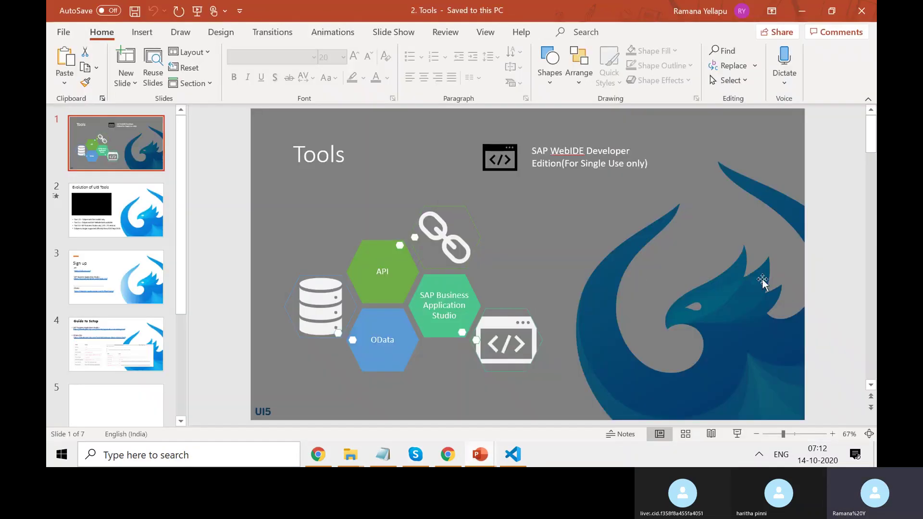
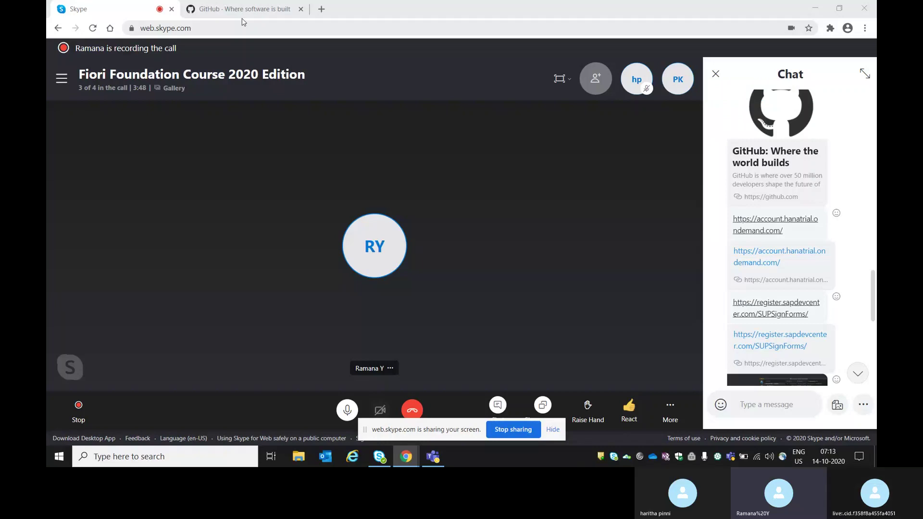
- Try to create a new repository from the GitHub welcome page, and stop sharing the screen
click(239, 12)
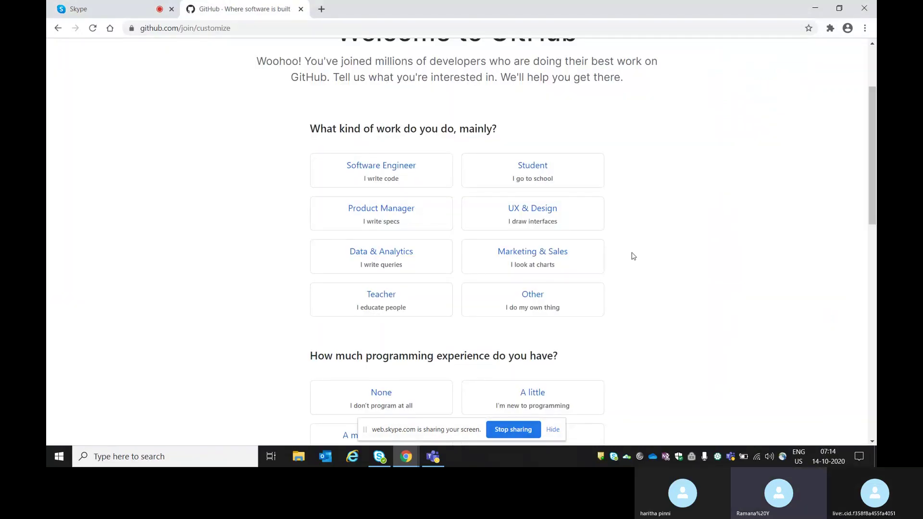
drag(874, 184, 874, 142)
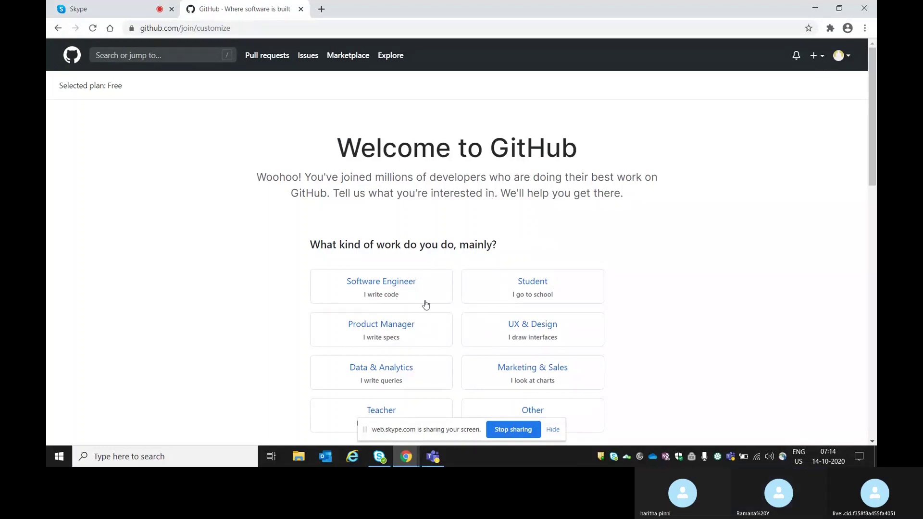
click(817, 57)
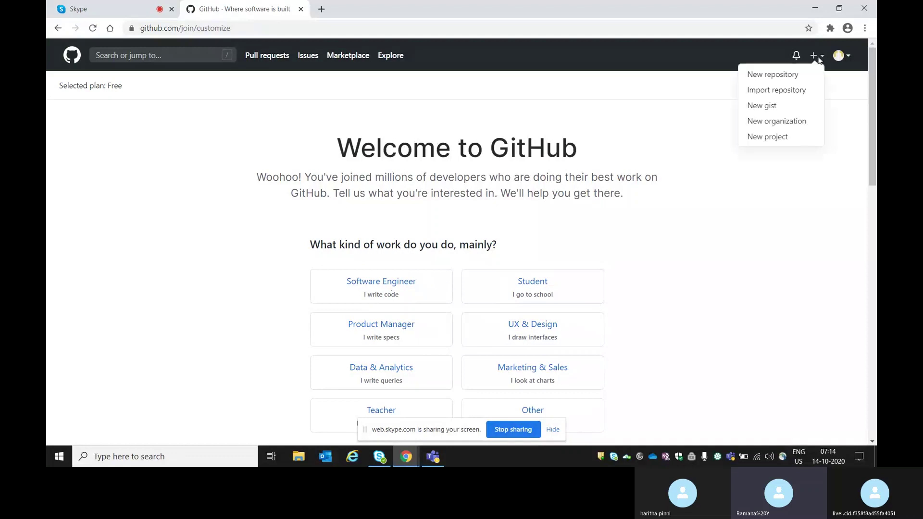
click(791, 76)
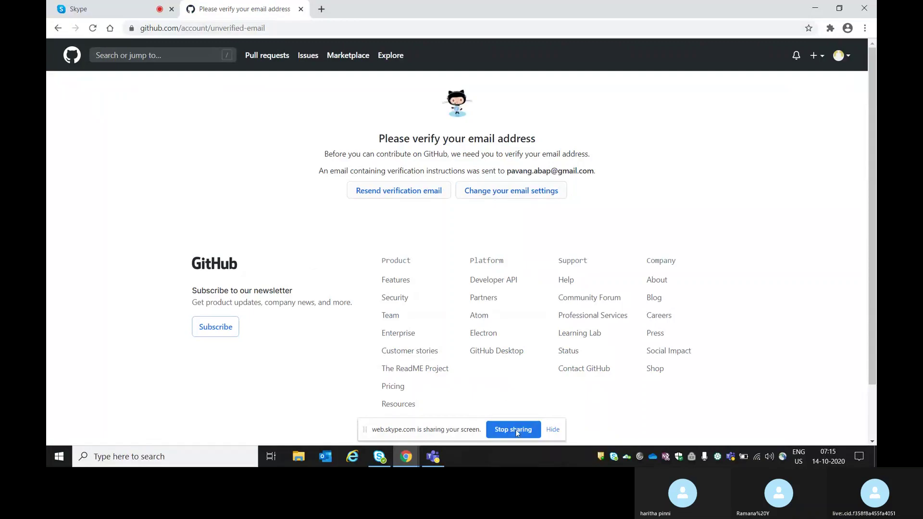
click(500, 429)
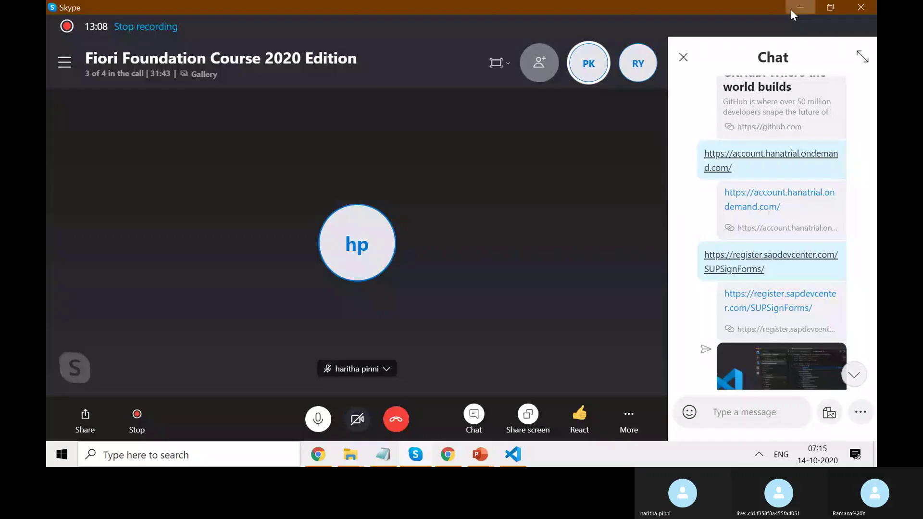
- Switch to Chrome, look up "ES5 demo" in a new tab, and open the suggested SAP Gateway Demo System registration page
click(791, 9)
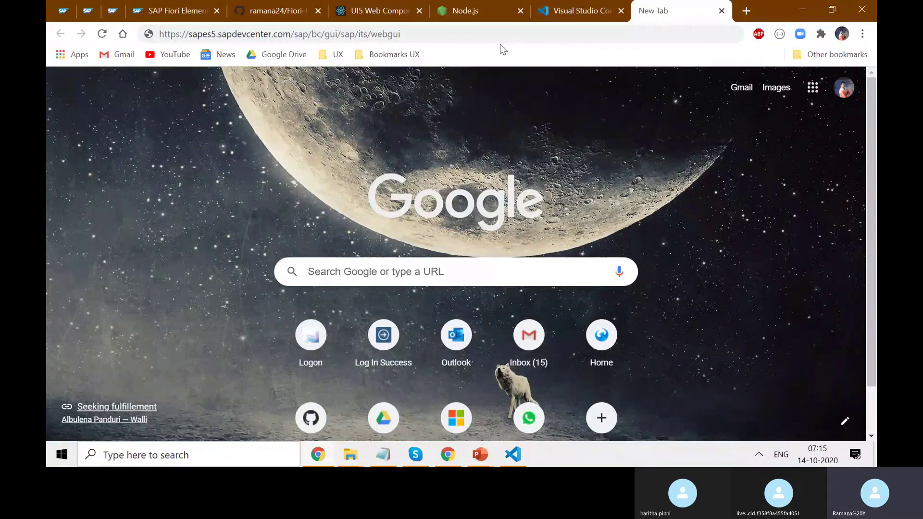
click(746, 10)
click(683, 34)
text(E)
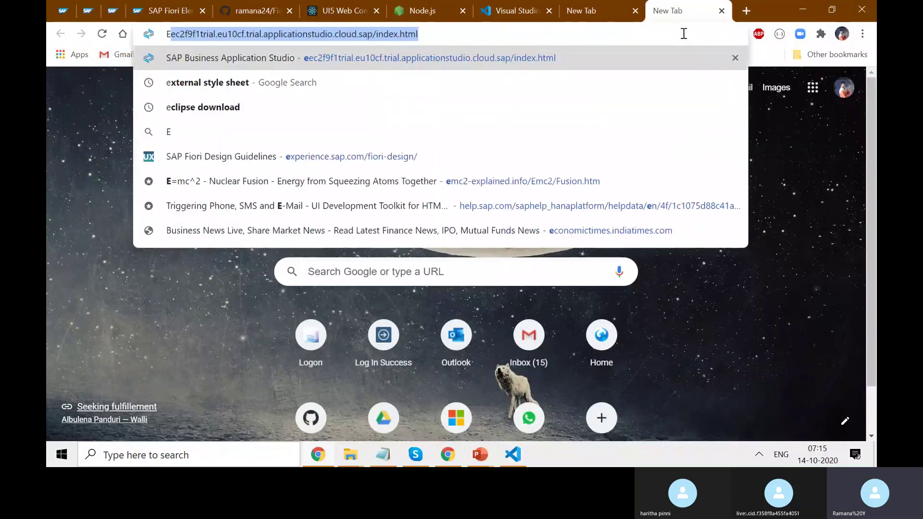
text(D)
key(BackSpace)
text(S%)
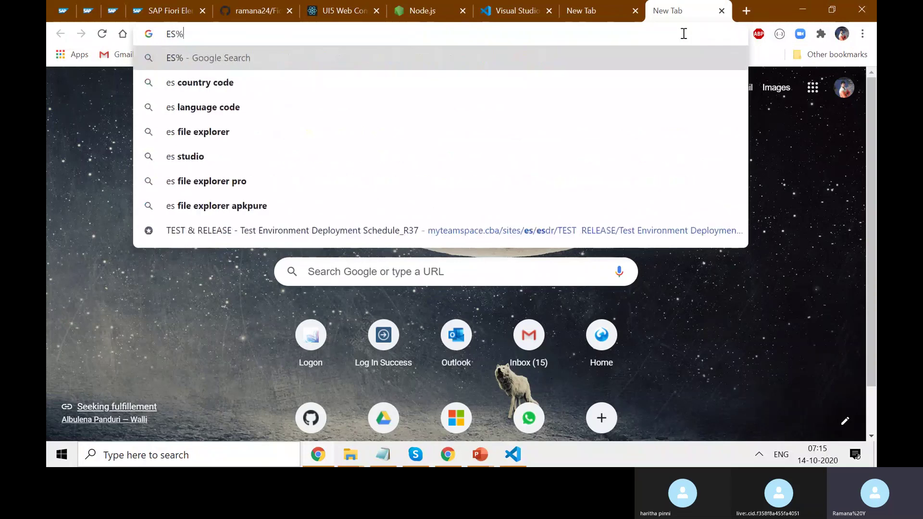
key(BackSpace)
text(5)
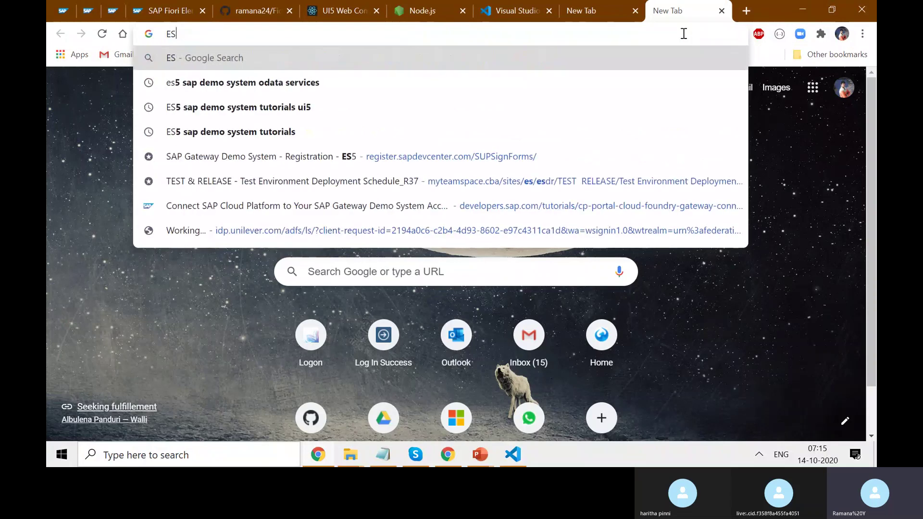
text( demo)
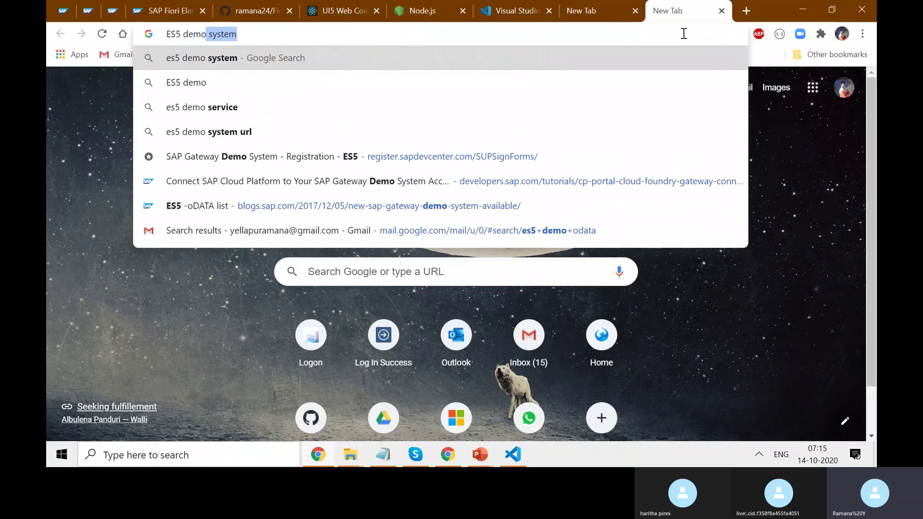
key(Down)
key(Down)
key(Down)
key(Down)
key(Return)
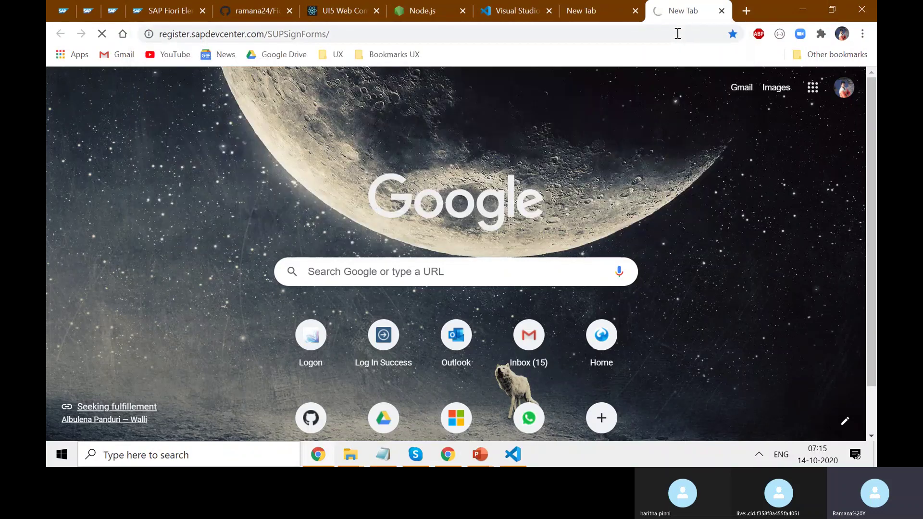
- Copy the SAP Gateway registration page's URL and send it in the Skype call chat
click(377, 36)
key(ctrl+c)
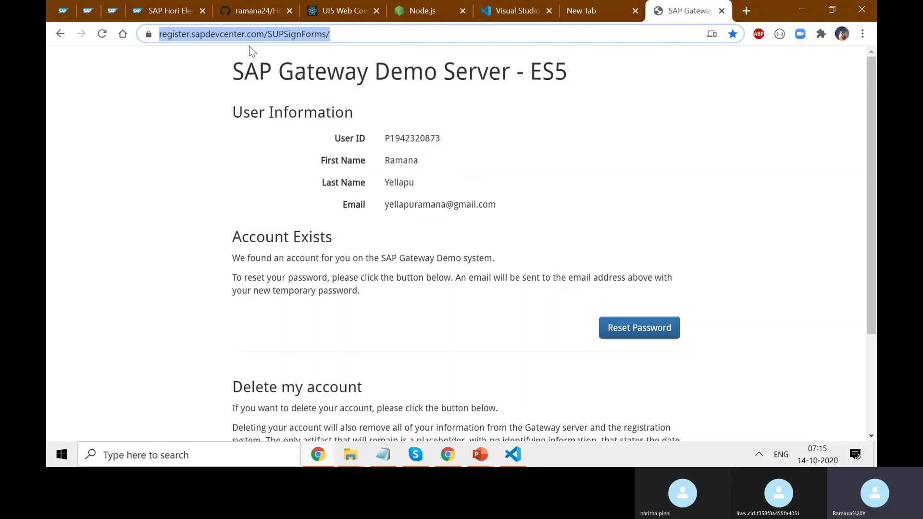
click(416, 454)
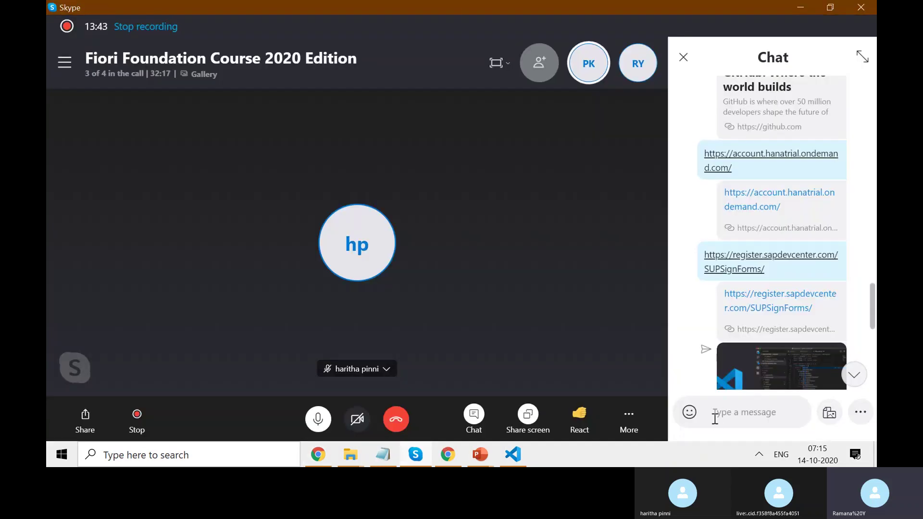
key(ctrl+v)
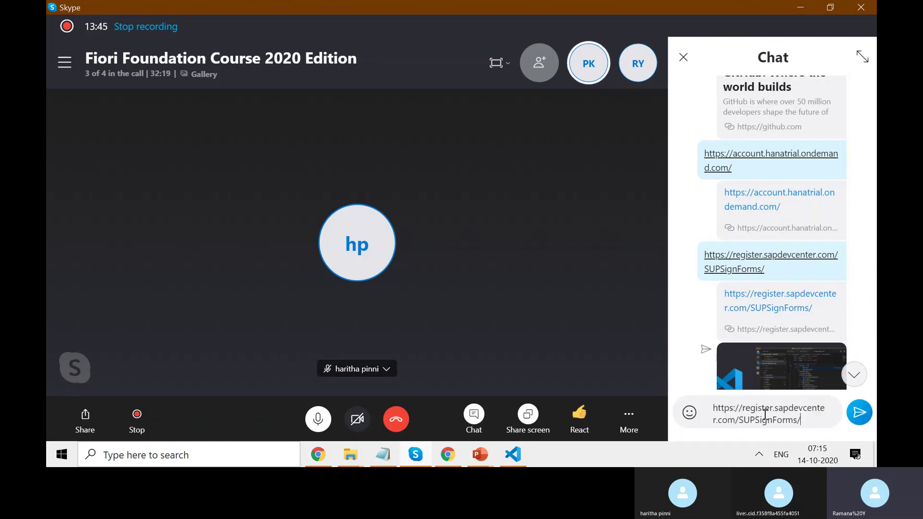
click(860, 412)
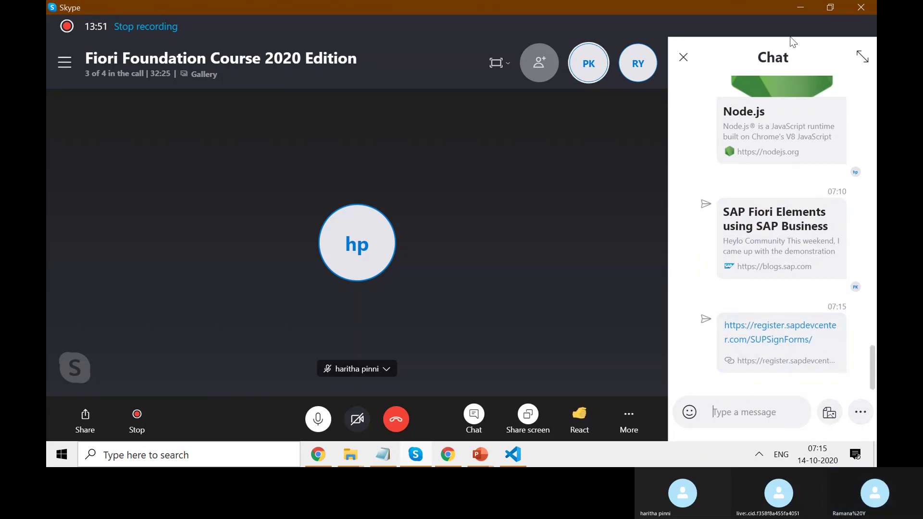
- Return to Chrome, highlight the account's user ID on the SAP Gateway Demo Server page, and close a spare blank tab
click(800, 8)
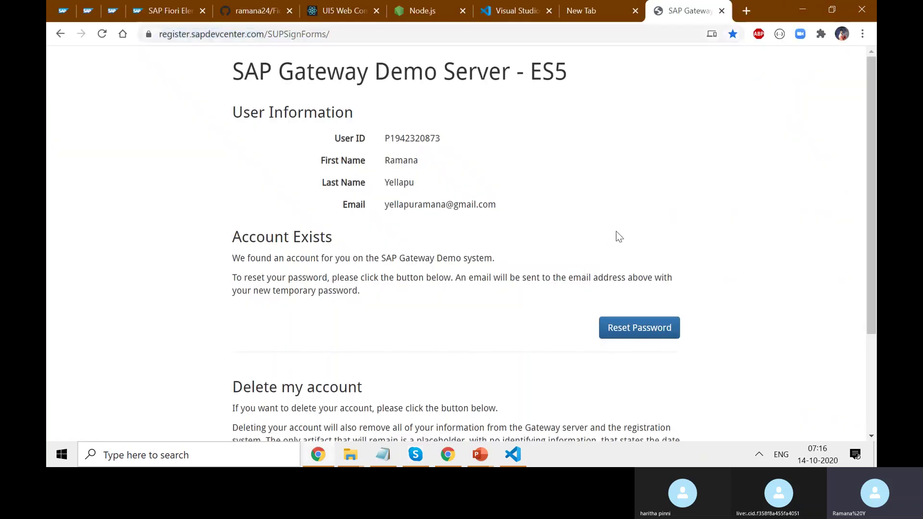
drag(441, 139, 382, 140)
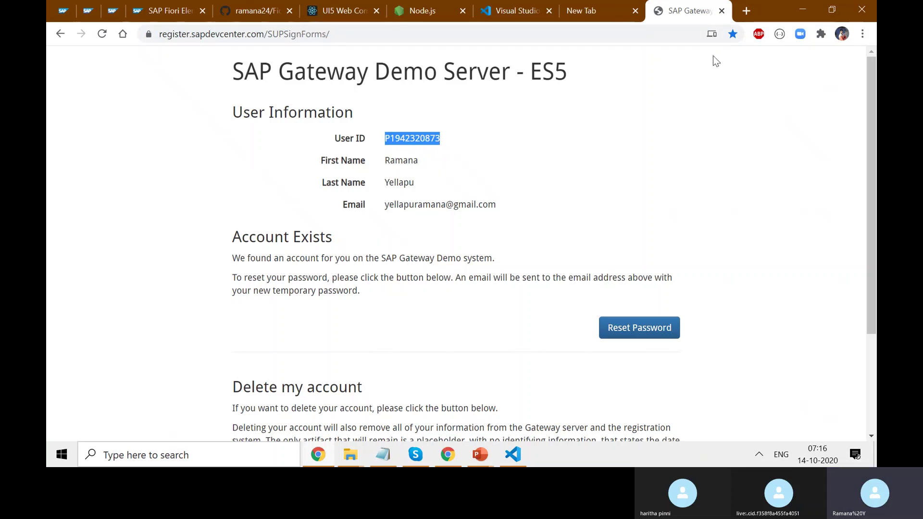
click(753, 12)
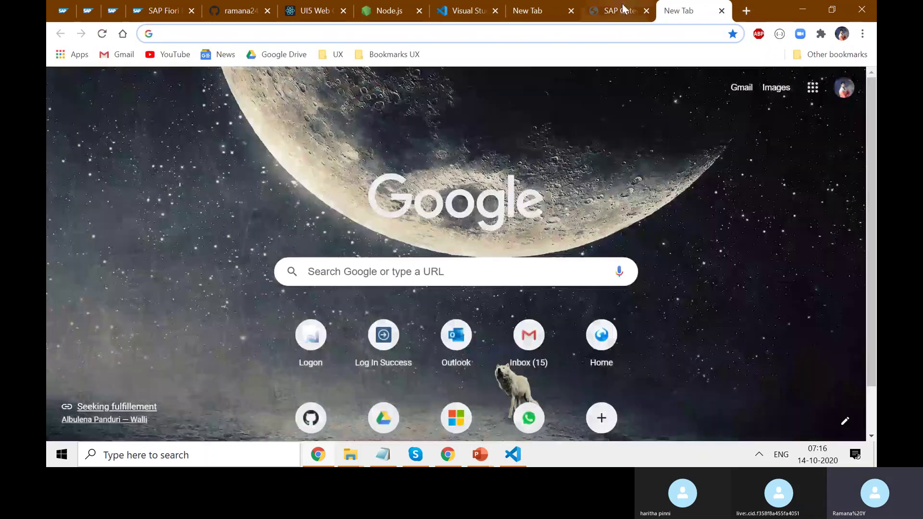
click(622, 10)
click(571, 10)
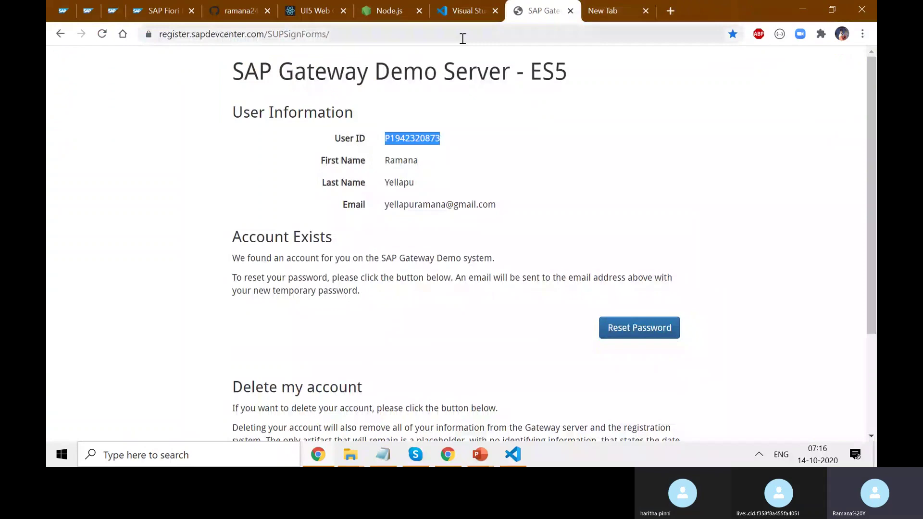
- Open the file upload page of the Fiori-Foundation-Course-2020 GitHub repository
click(390, 14)
click(459, 13)
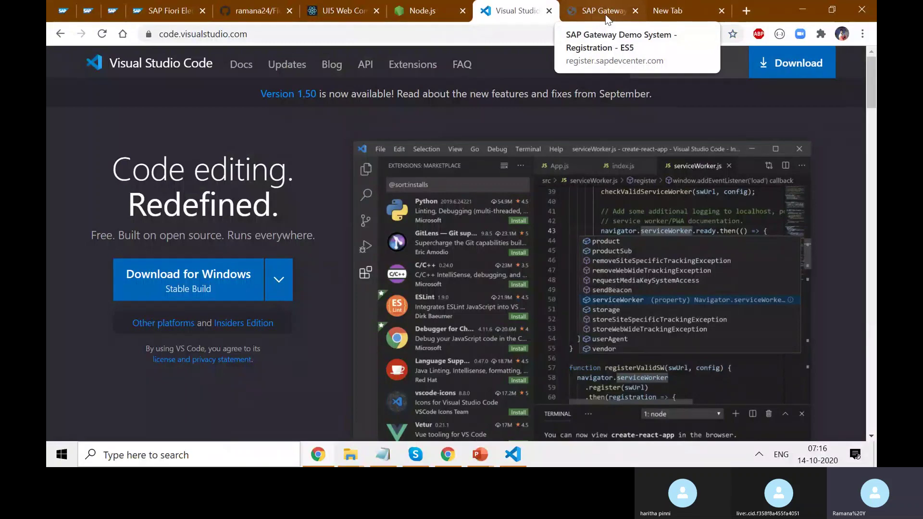
click(251, 12)
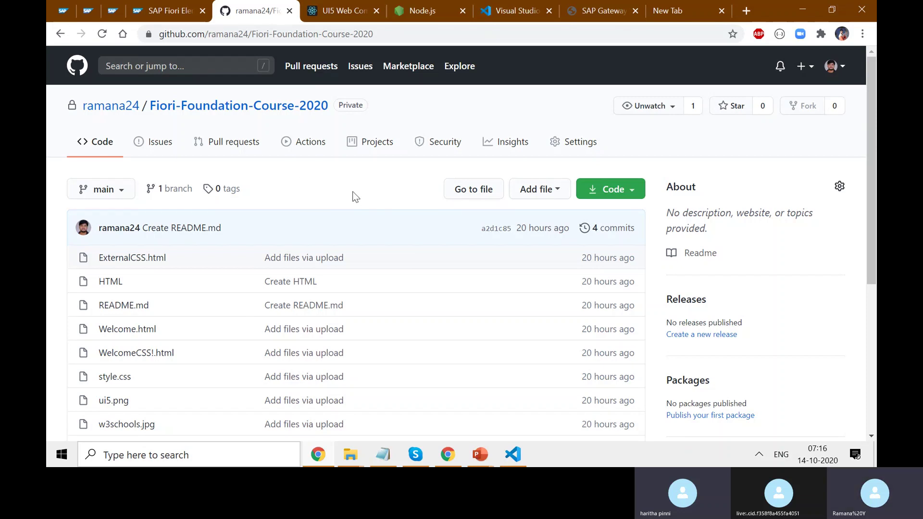
click(552, 191)
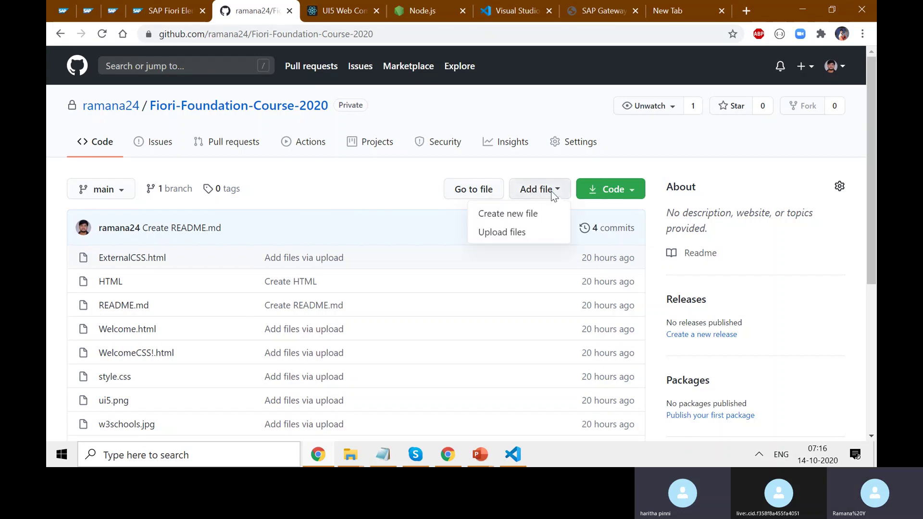
click(509, 235)
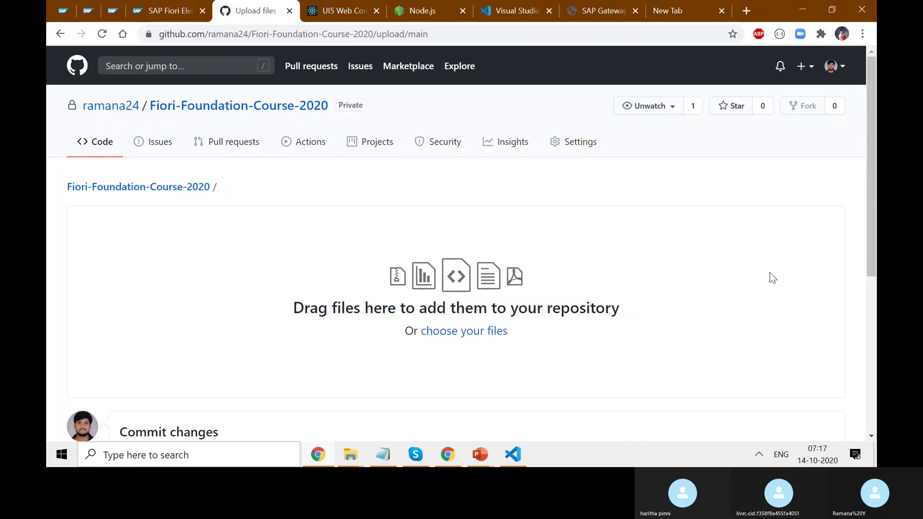
- Go to the profile's repository list and reopen the Fiori-Foundation-Course-2020 repository
click(104, 107)
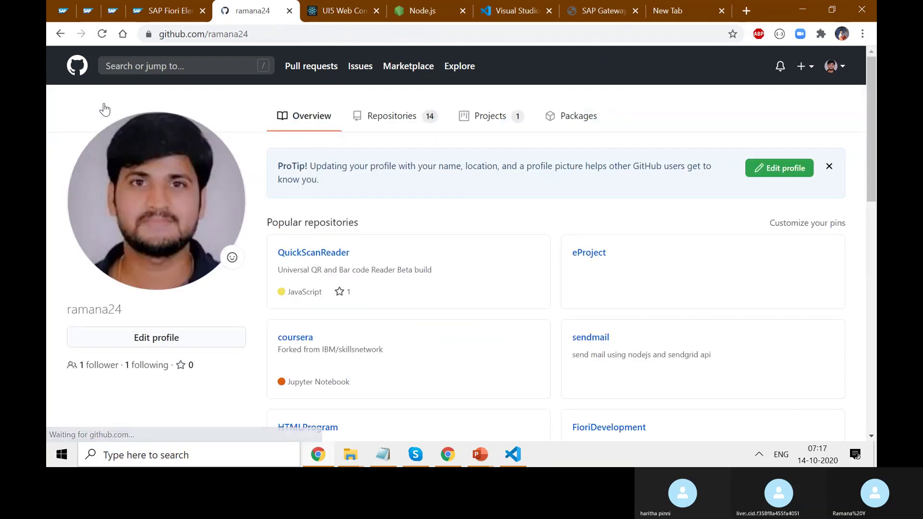
click(409, 116)
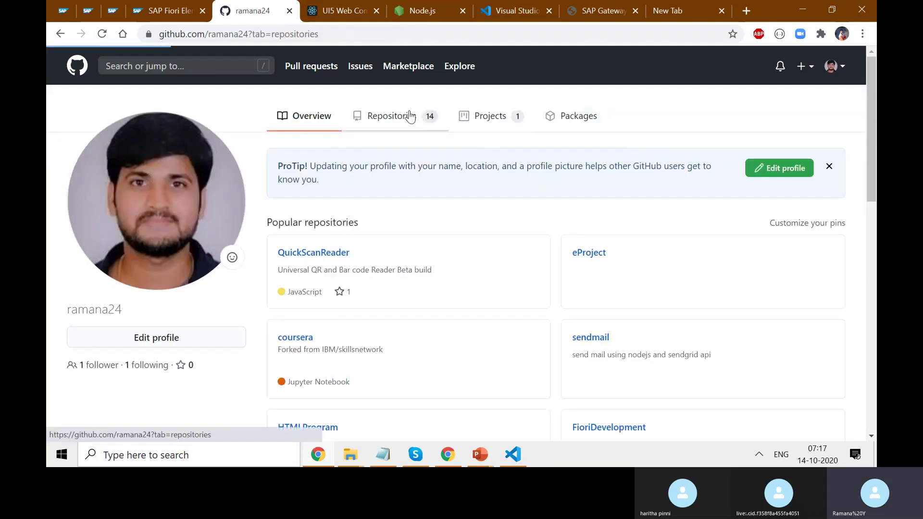
click(386, 126)
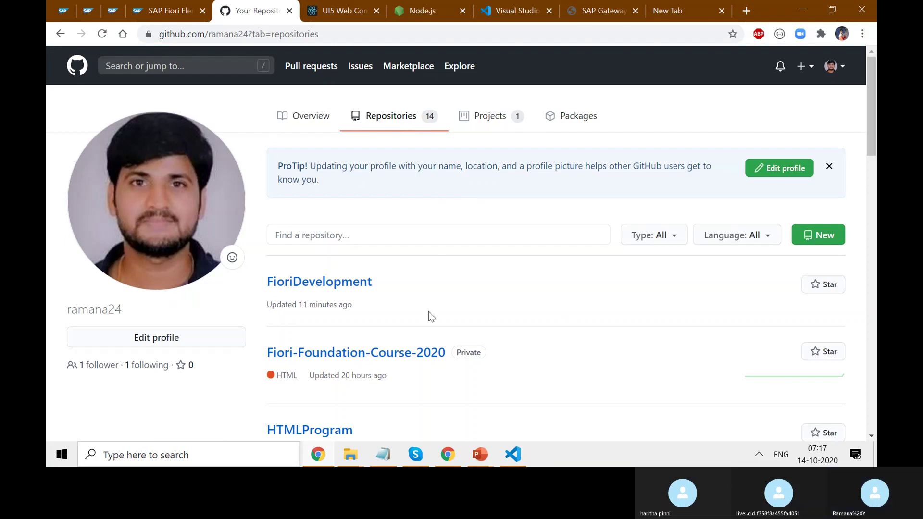
click(339, 352)
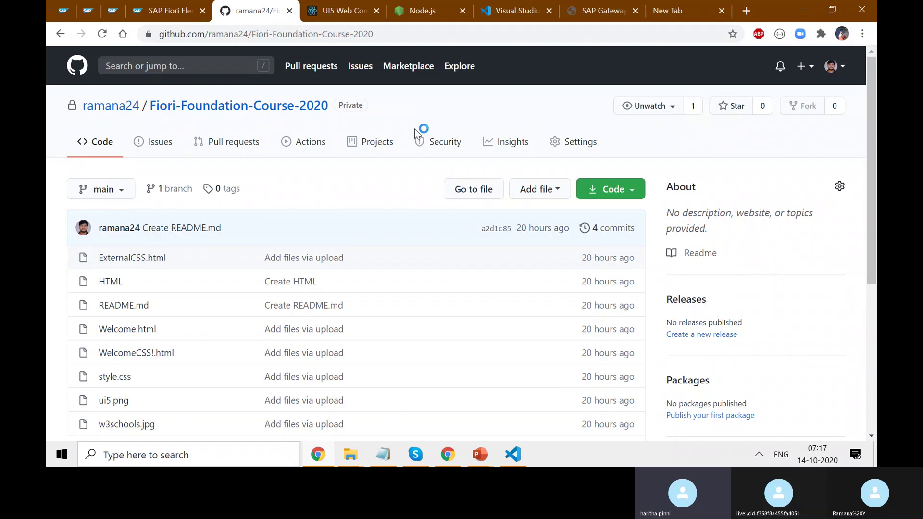
- Switch to Skype and back to the browser, and open the existing-file upload page of the Fiori-Development repository
click(426, 460)
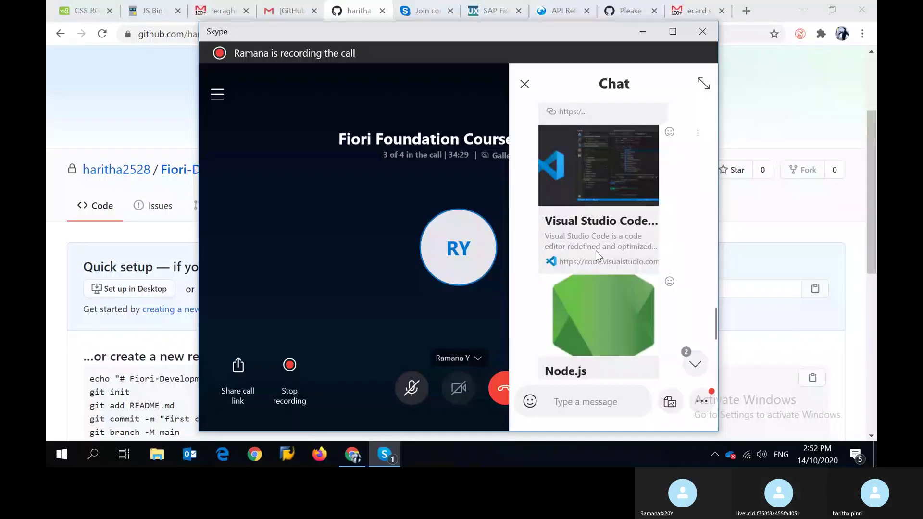
click(644, 32)
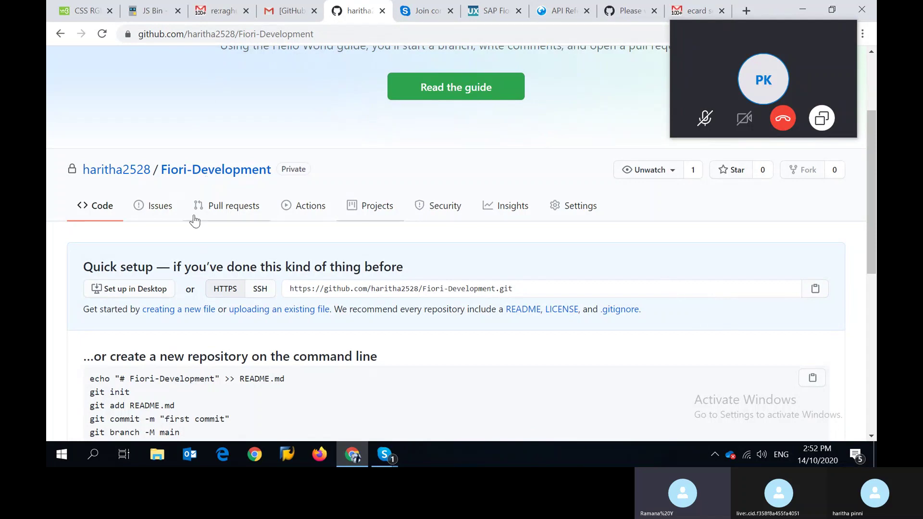
click(228, 172)
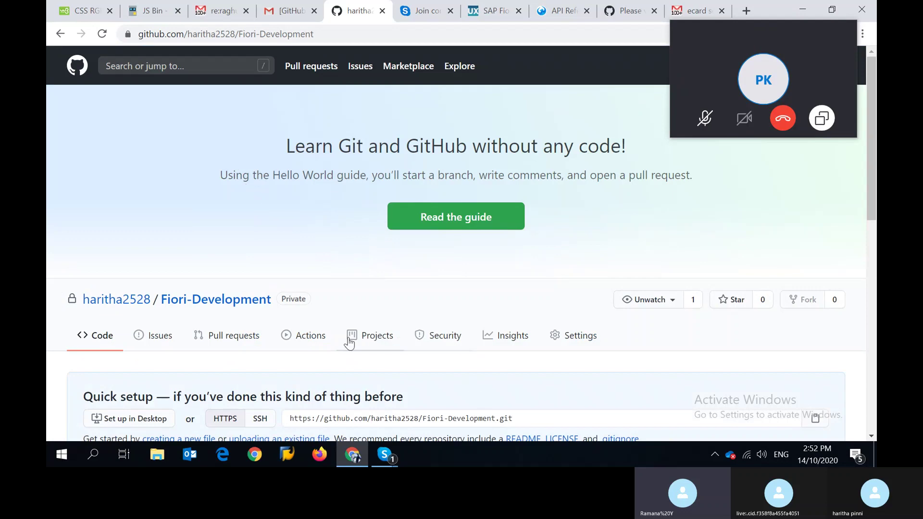
scroll(526, 299, down, 1)
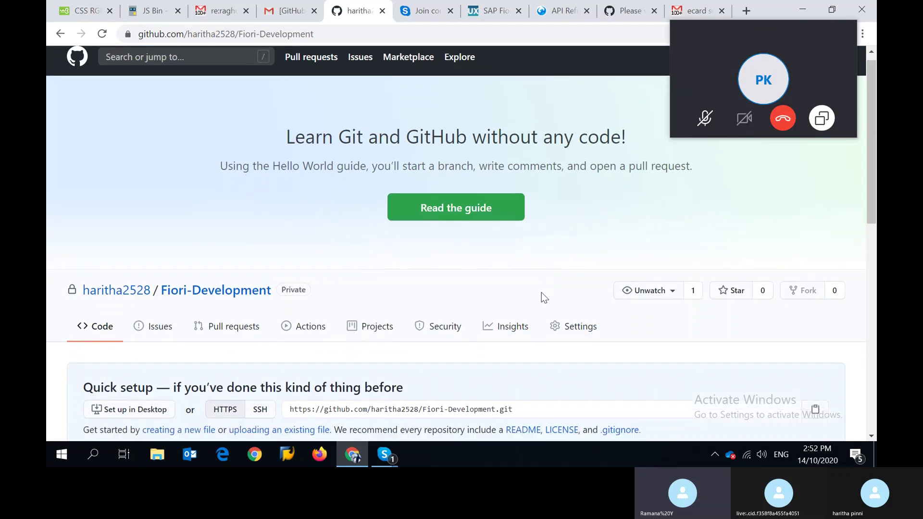
scroll(541, 292, down, 3)
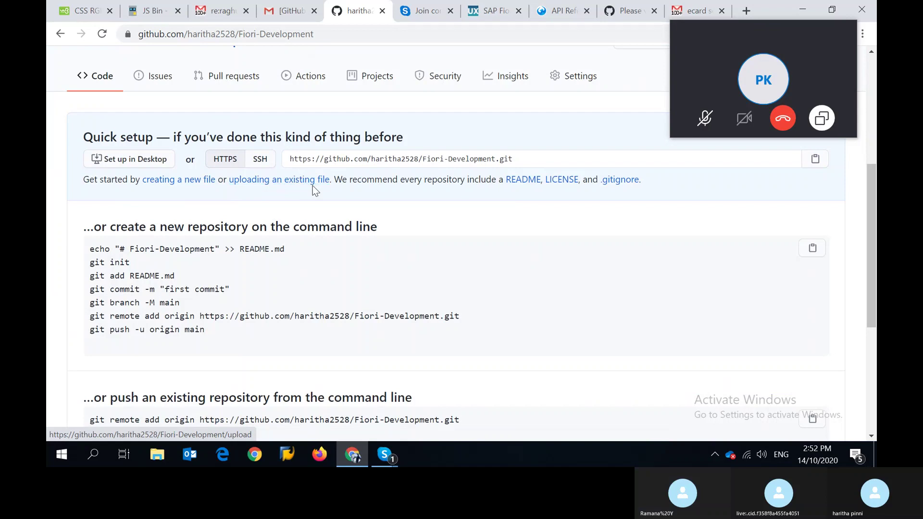
click(279, 180)
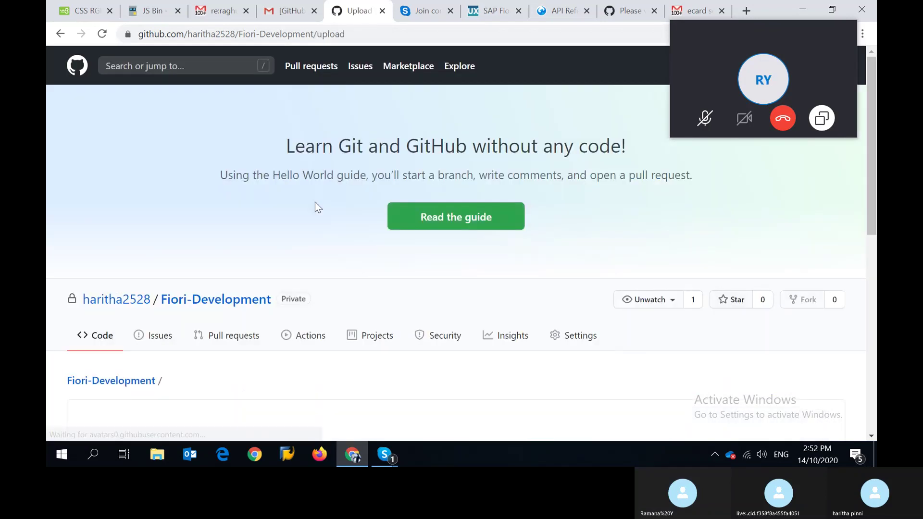
scroll(363, 287, down, 4)
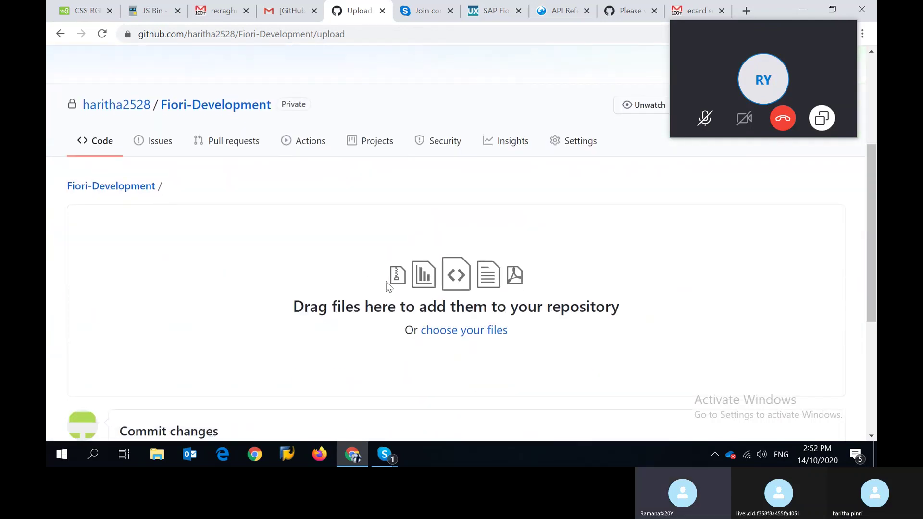
scroll(390, 283, down, 1)
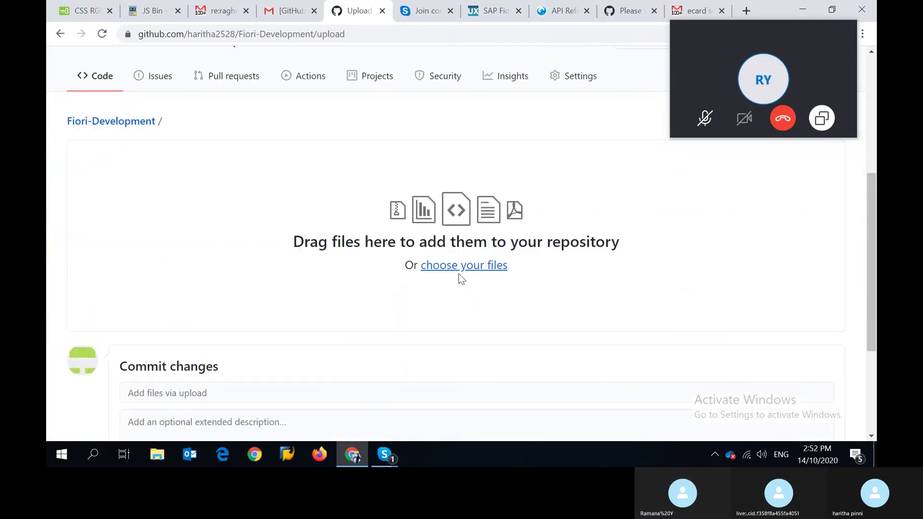
- Minimize the open windows, move the Assignment file to another spot on the desktop, and return to the Fiori-Development upload page
click(806, 7)
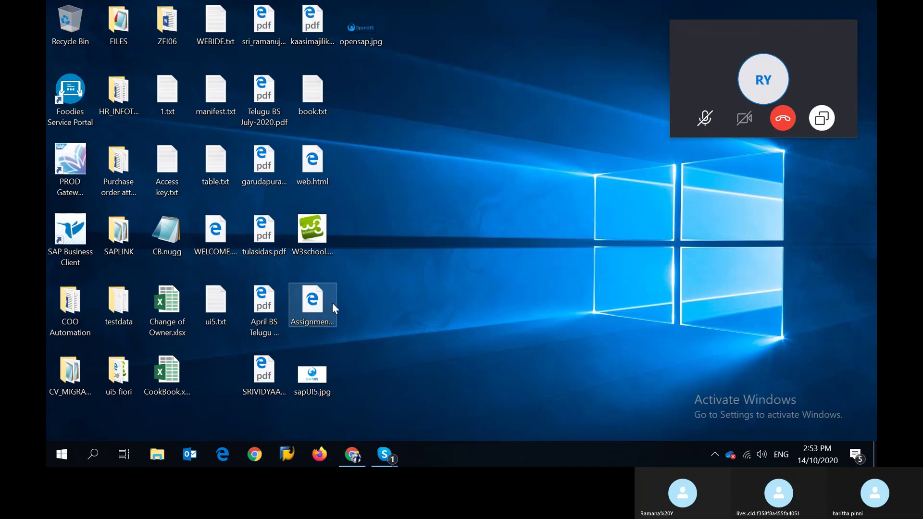
mouse_move(752, 40)
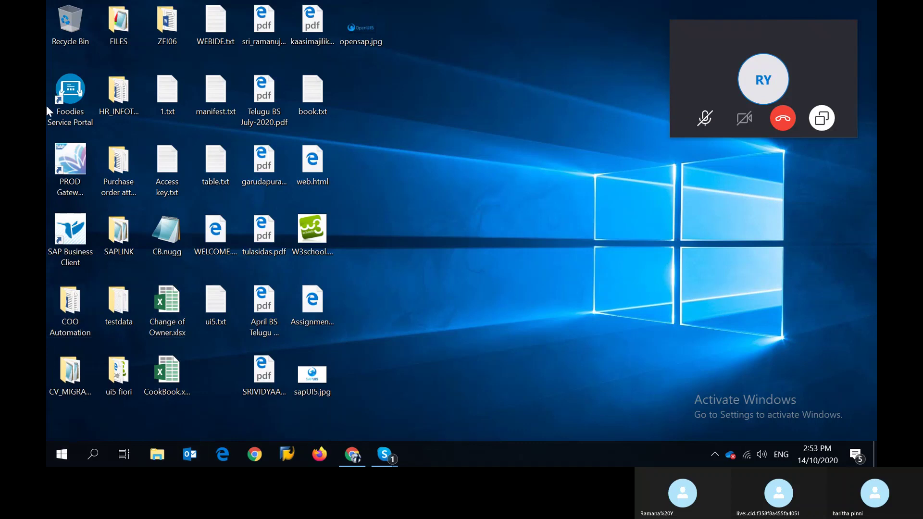
drag(320, 311, 791, 81)
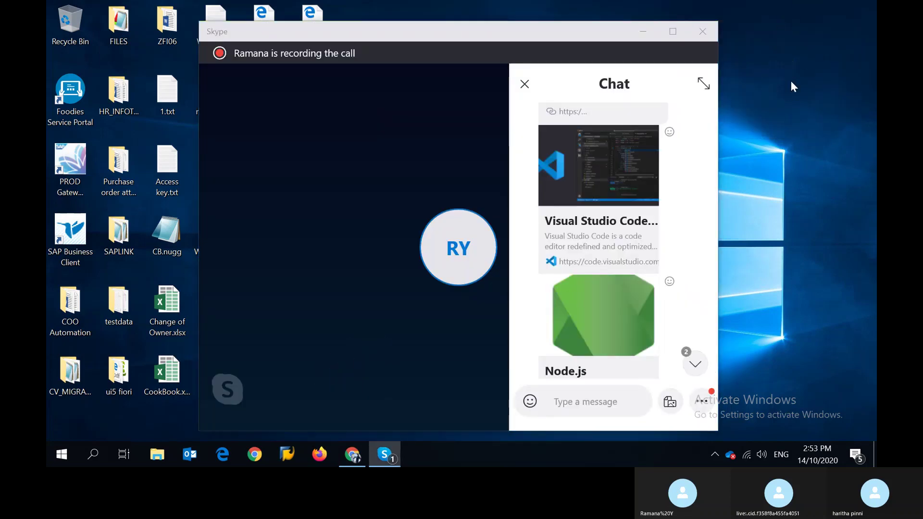
click(640, 39)
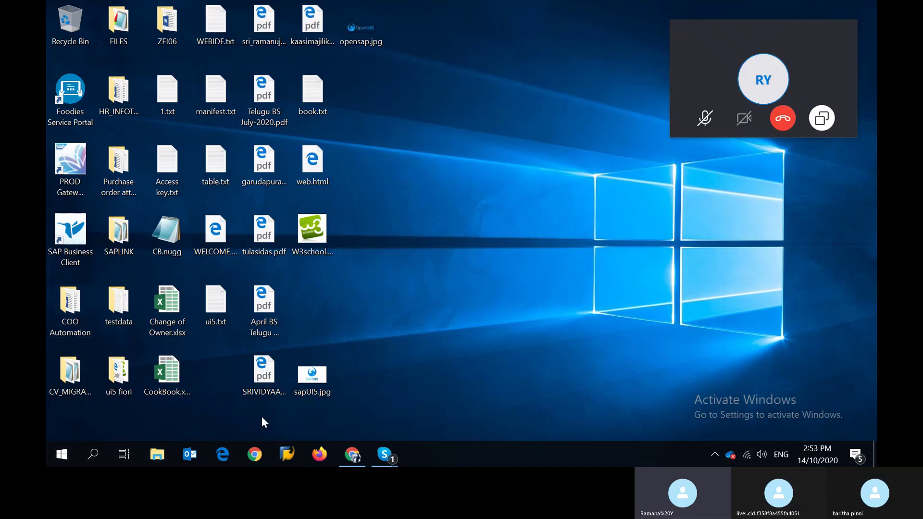
click(352, 455)
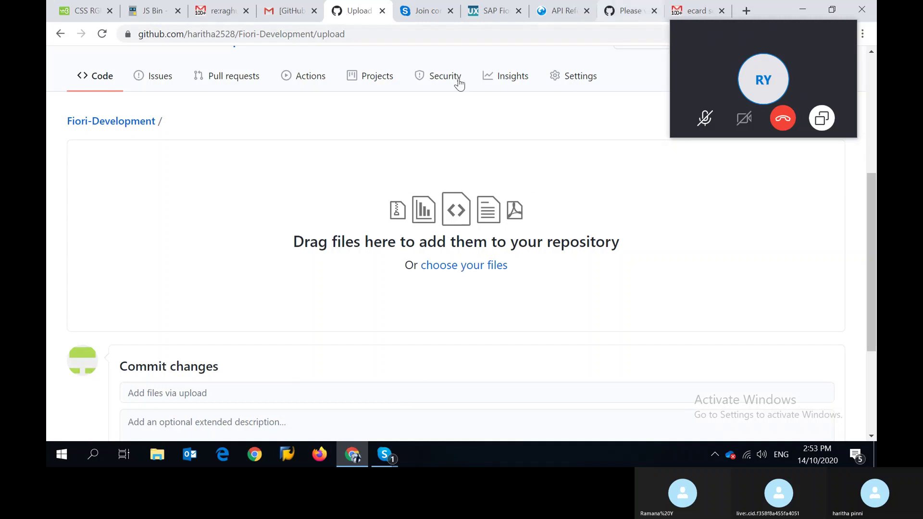
- Shrink and move the browser window to uncover the desktop, and add web.html to the Fiori-Development upload
click(704, 120)
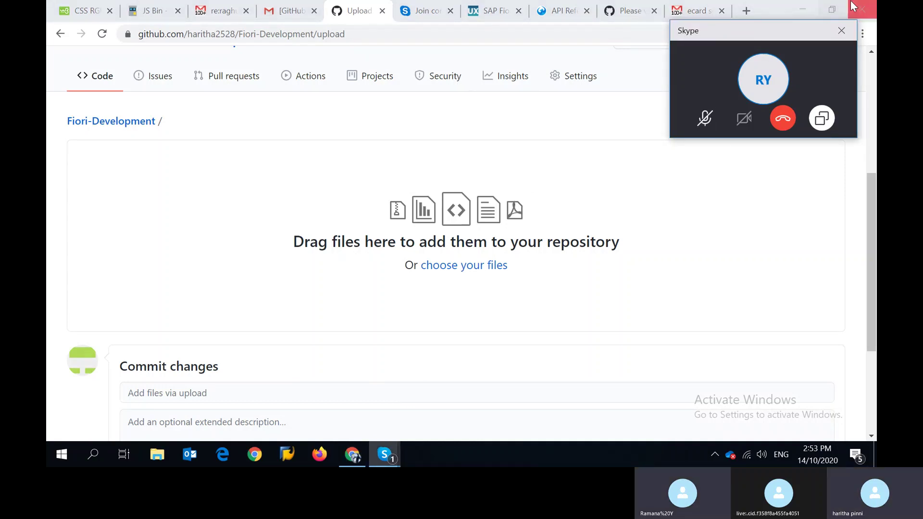
click(835, 15)
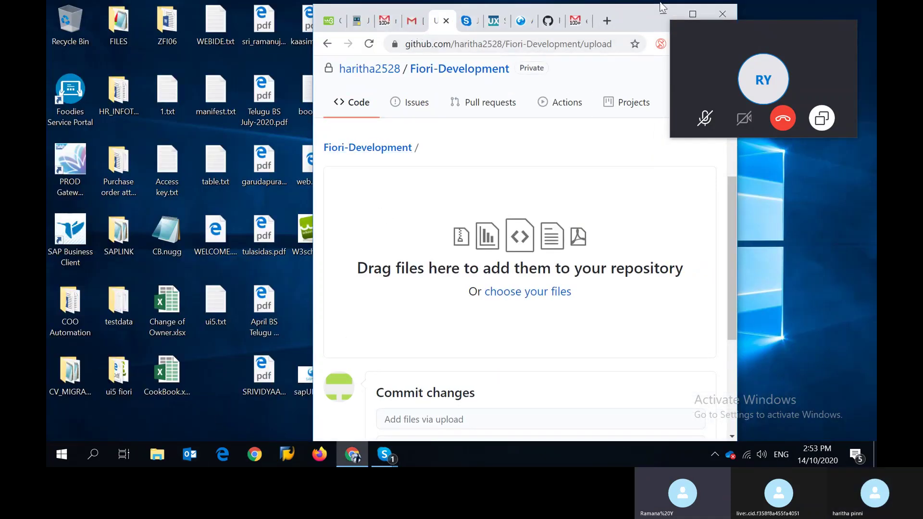
drag(642, 20, 689, 16)
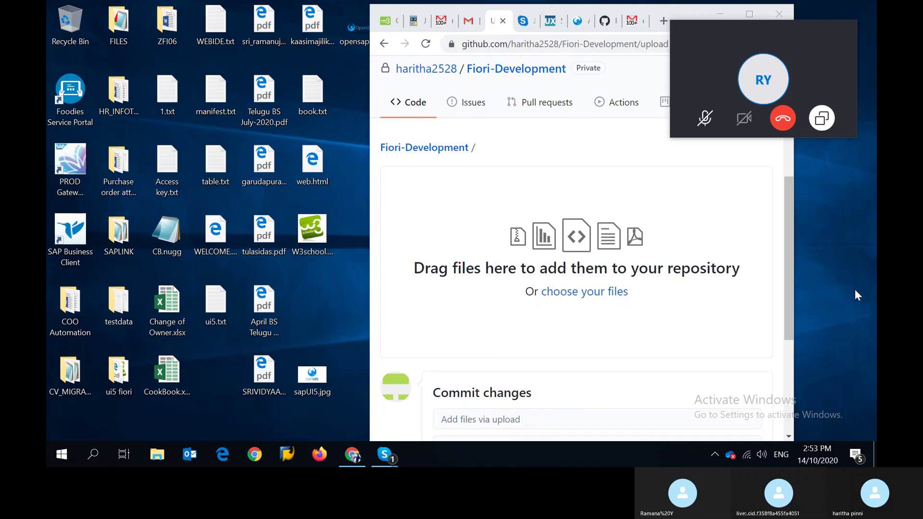
drag(312, 166, 576, 346)
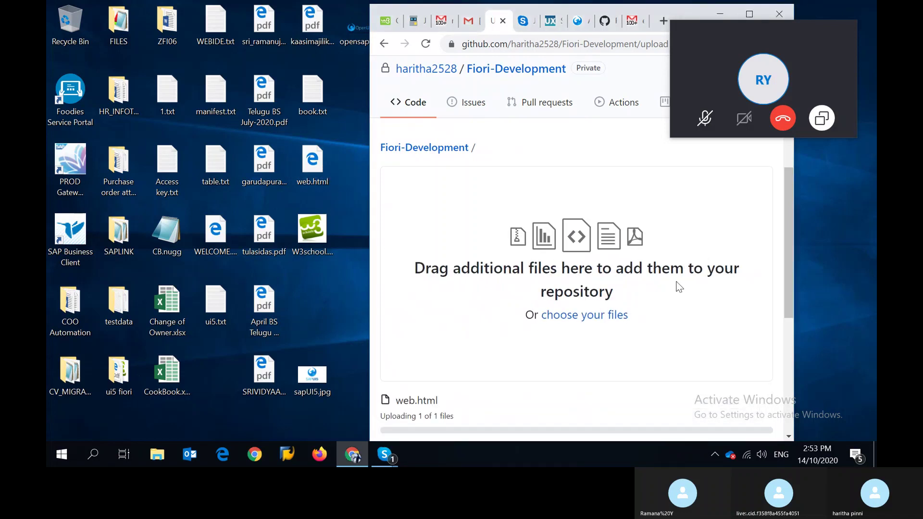
- Commit the web.html upload with the default commit message and no extended description
scroll(697, 273, down, 3)
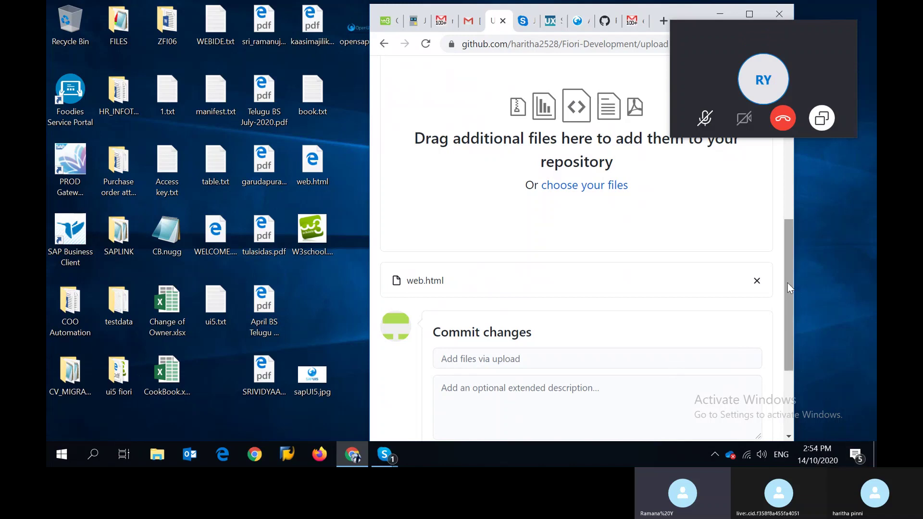
scroll(721, 375, down, 1)
scroll(725, 370, down, 1)
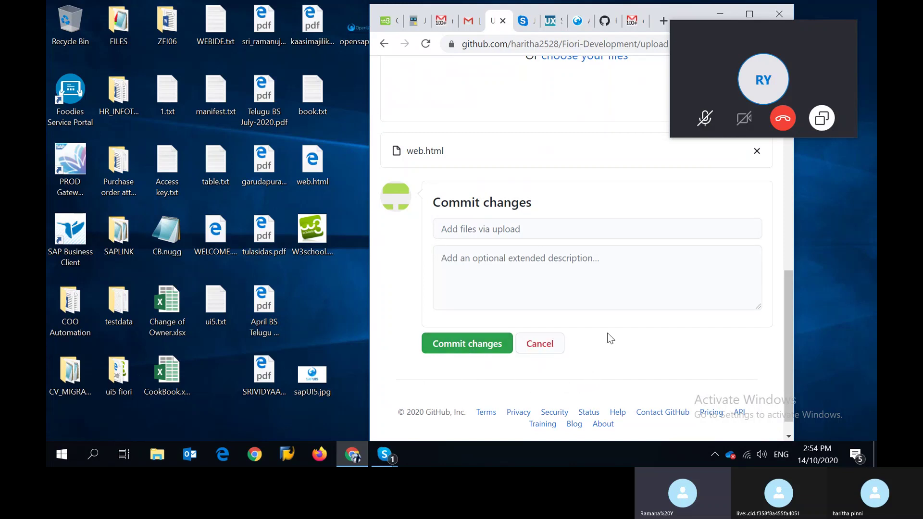
click(581, 224)
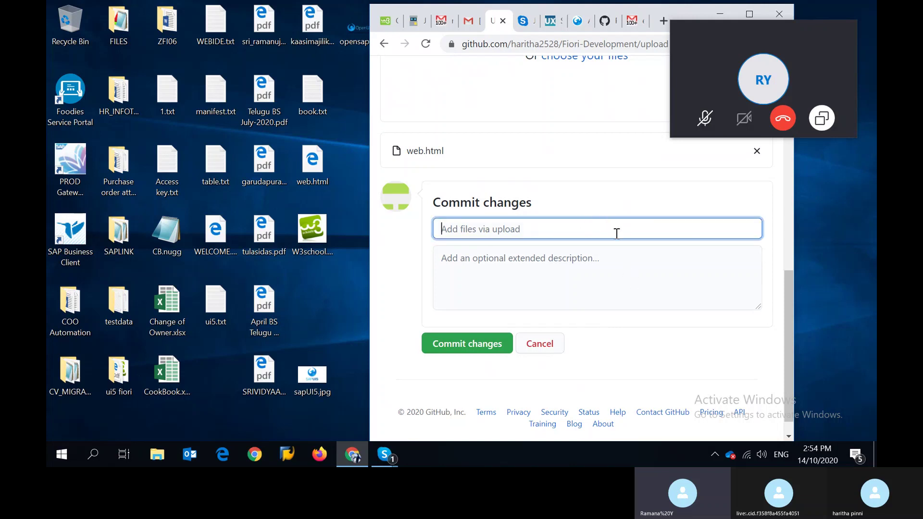
click(631, 275)
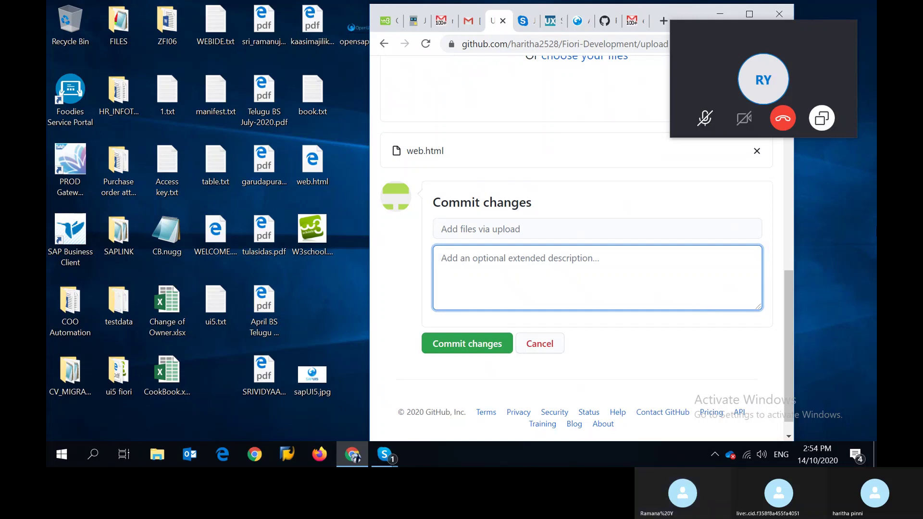
click(467, 344)
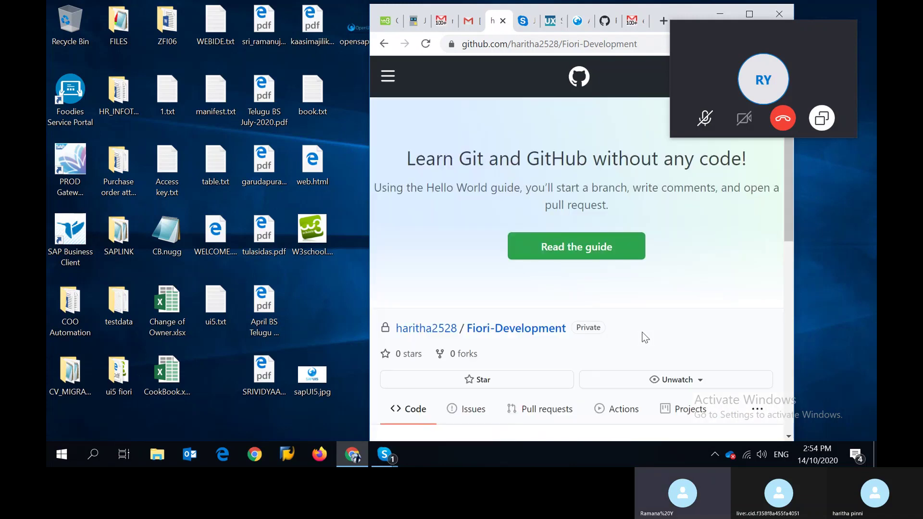
- Maximize the browser and open web.html from the Fiori-Development repository's file list to show its code
click(748, 14)
scroll(488, 262, down, 4)
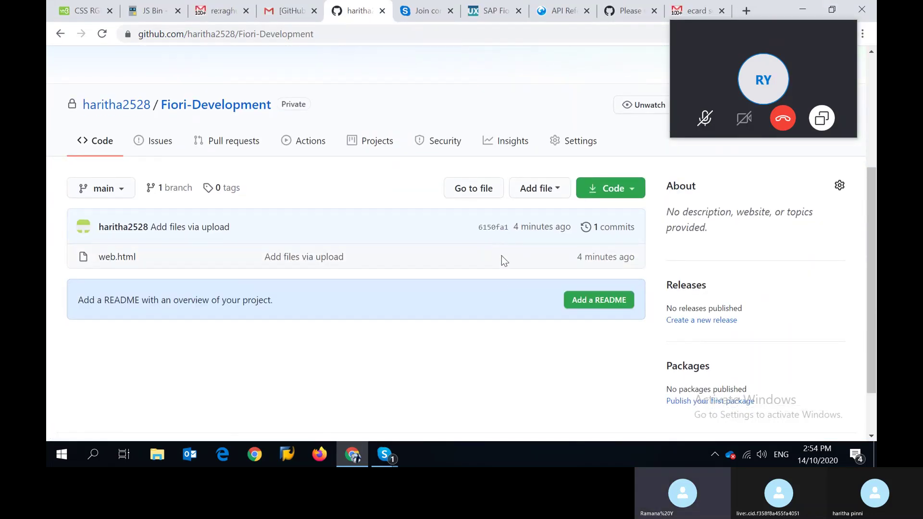
right_click(524, 267)
click(534, 376)
right_click(538, 199)
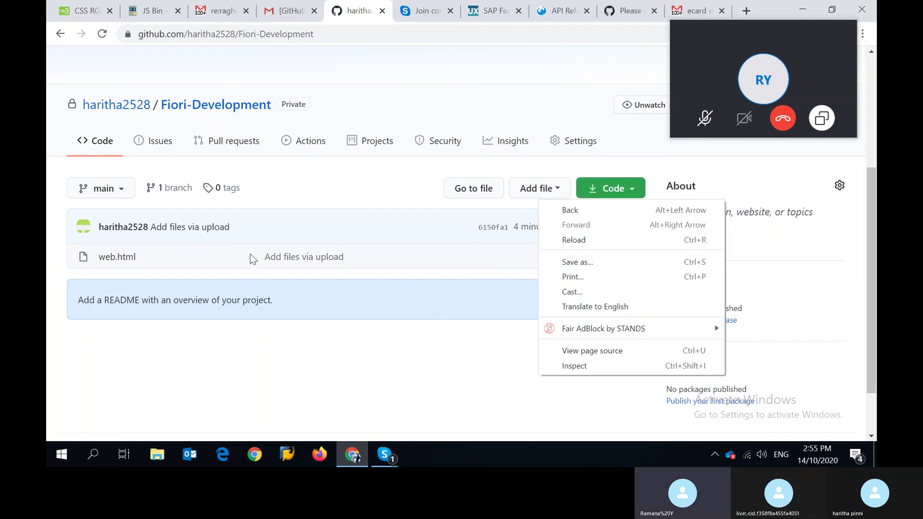
click(117, 257)
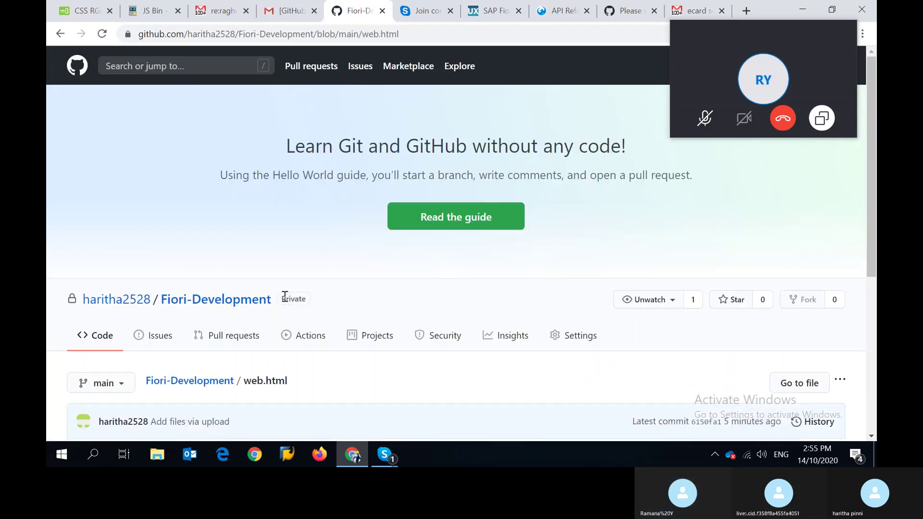
scroll(289, 298, down, 5)
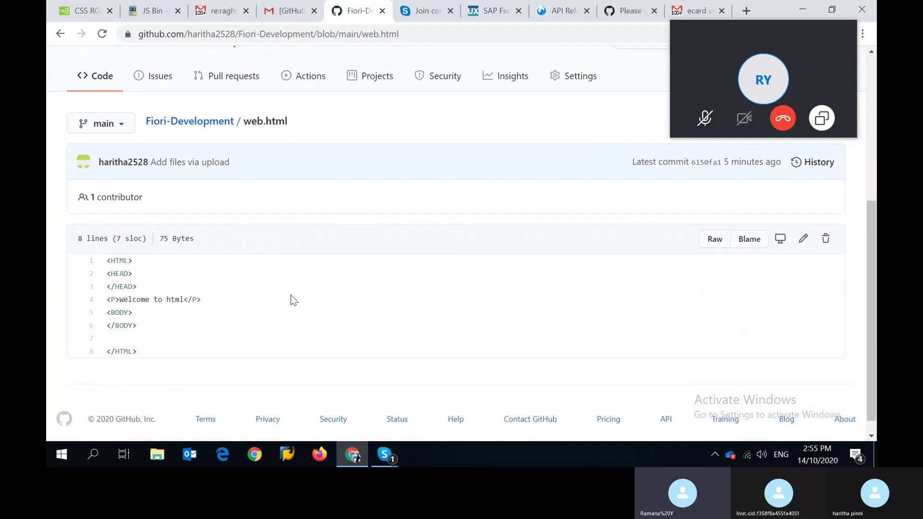
- Examine the source code of web.html and the actions available for editing the file
scroll(293, 294, up, 3)
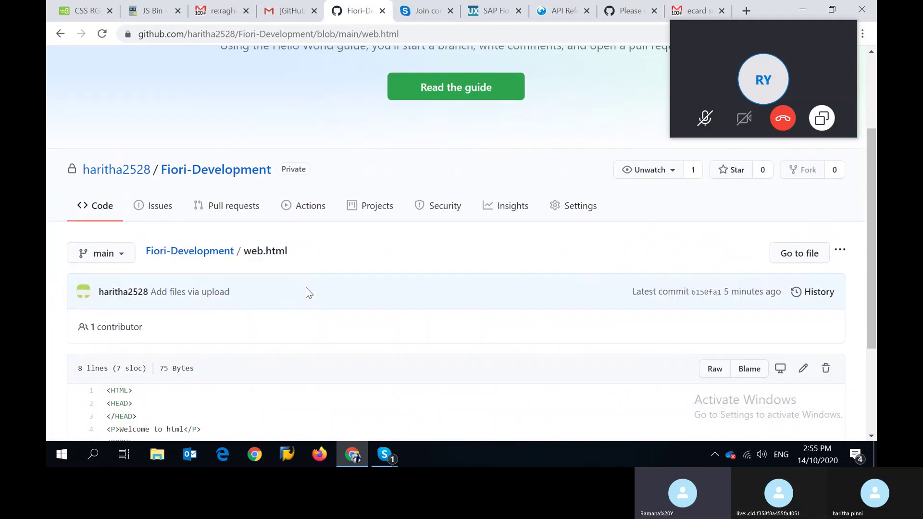
scroll(308, 287, down, 3)
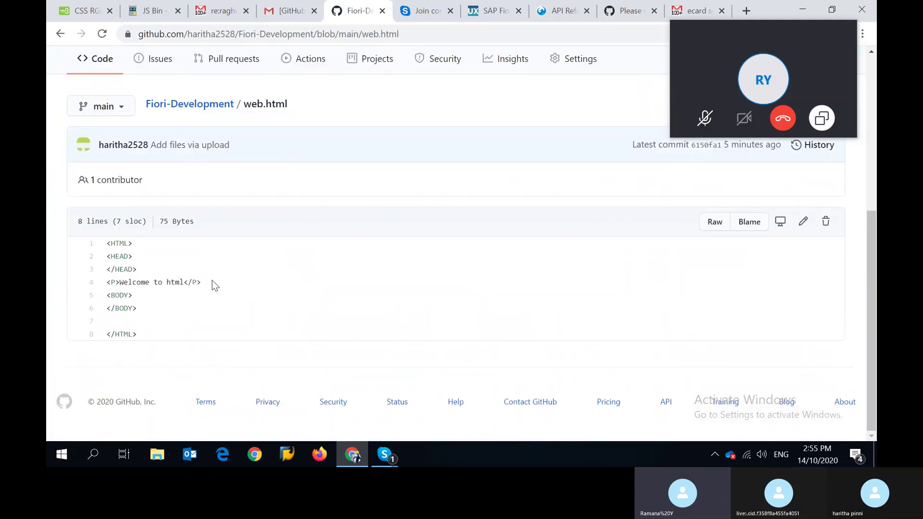
right_click(237, 293)
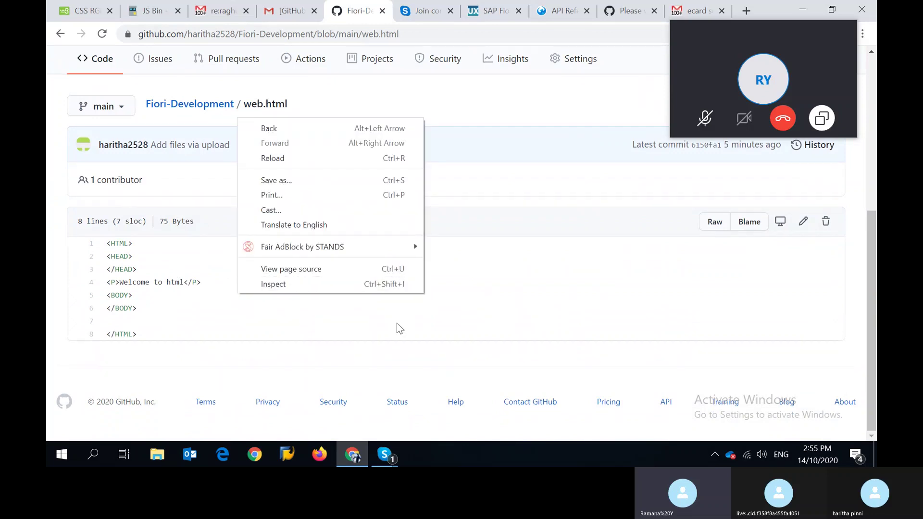
right_click(417, 361)
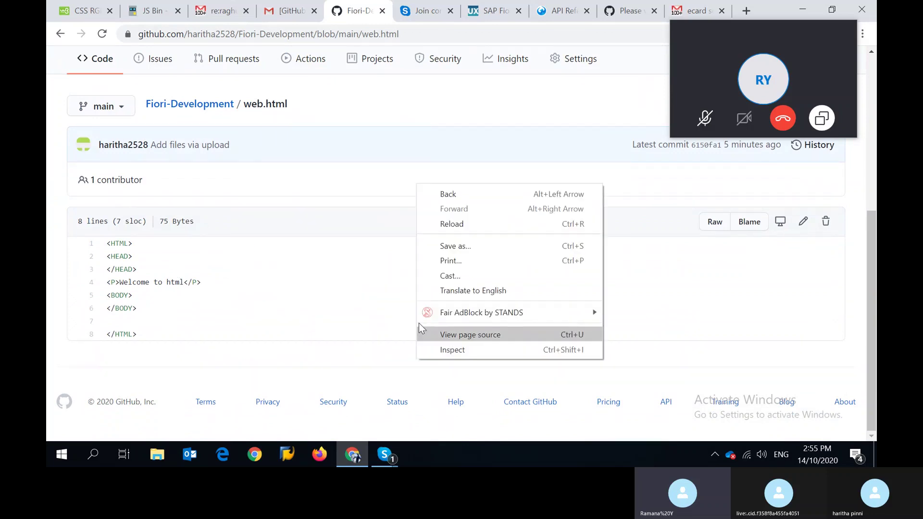
click(383, 177)
scroll(404, 158, up, 1)
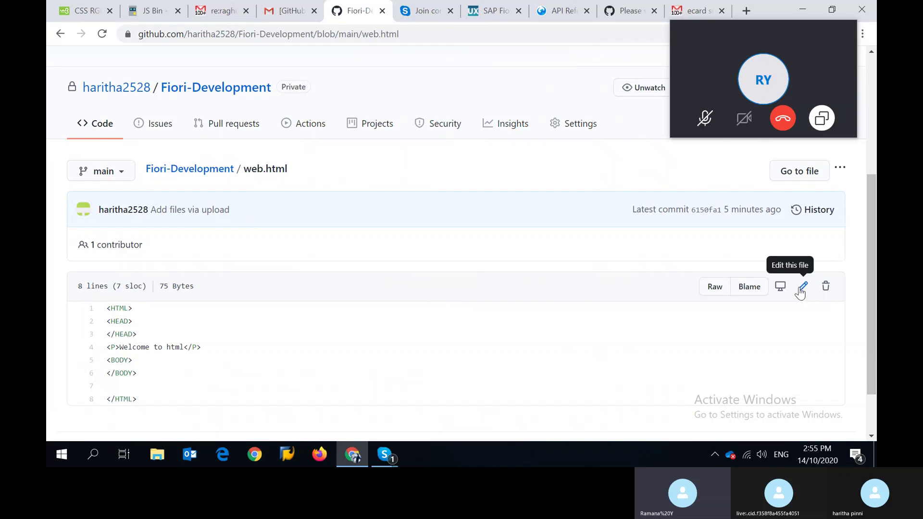
scroll(801, 292, down, 2)
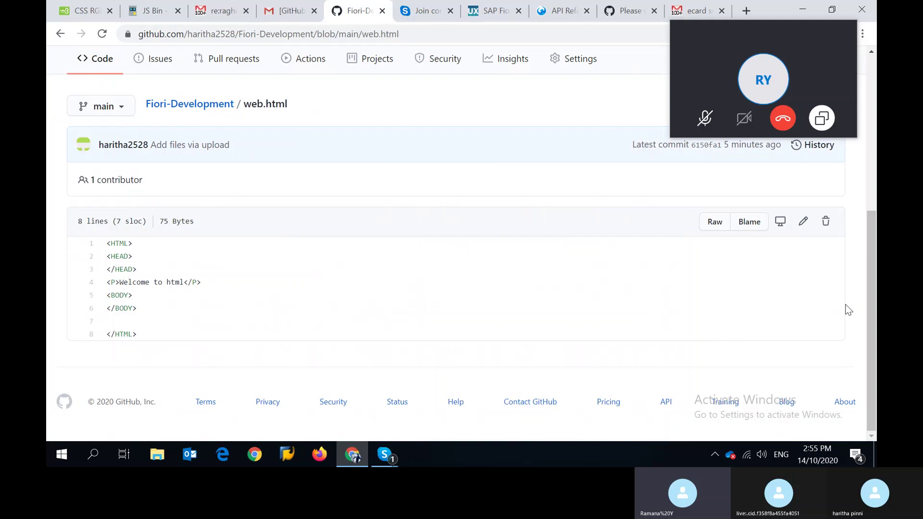
scroll(864, 298, up, 1)
scroll(864, 298, up, 2)
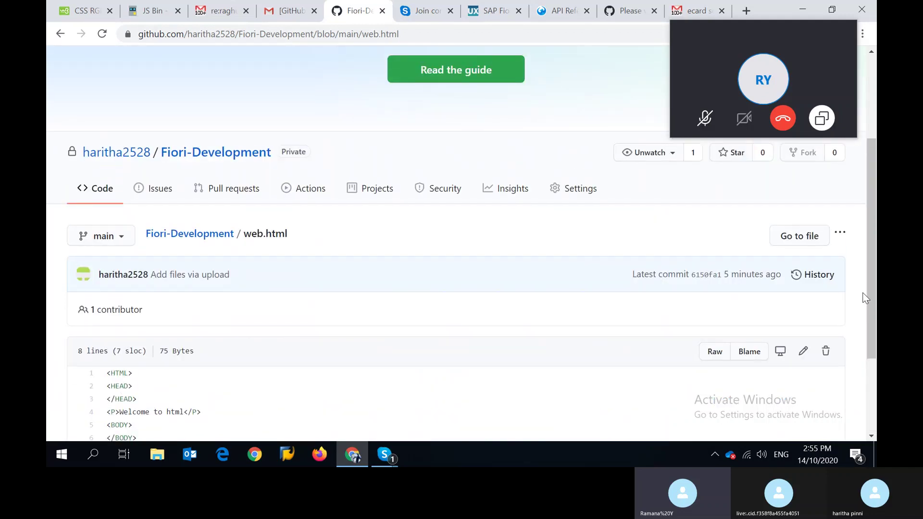
scroll(863, 298, down, 3)
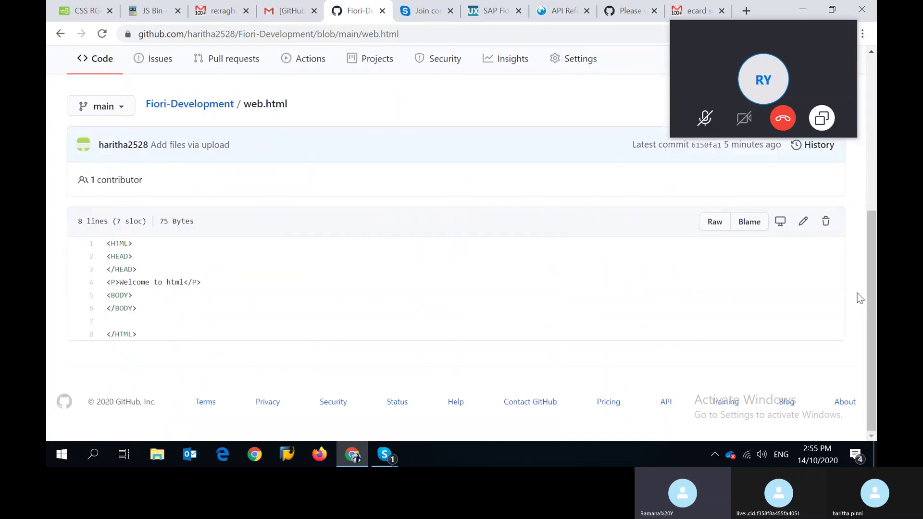
scroll(853, 289, up, 3)
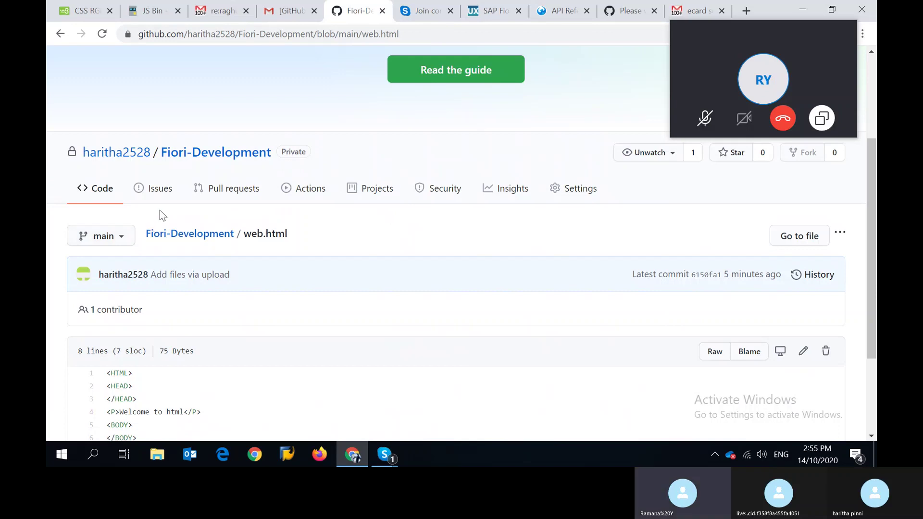
- Show the branch list for web.html, briefly unmute the Skype microphone, and close the list
click(126, 237)
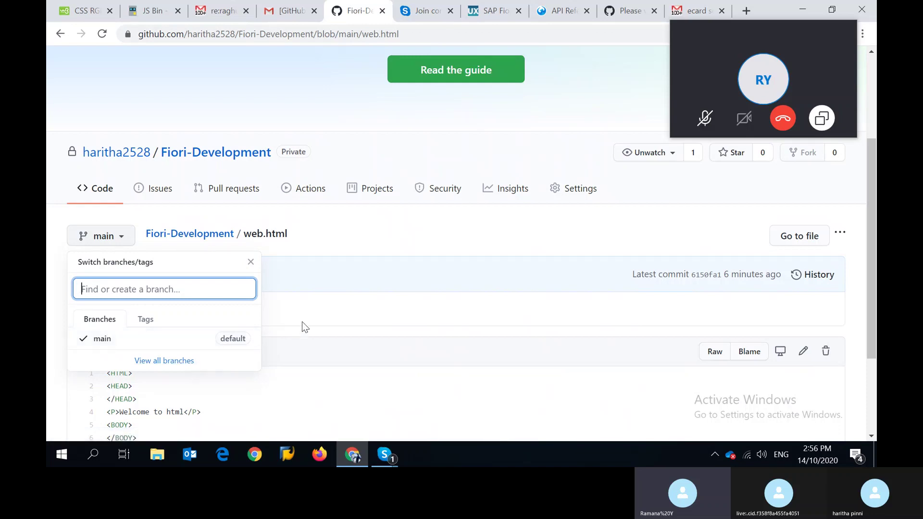
click(706, 118)
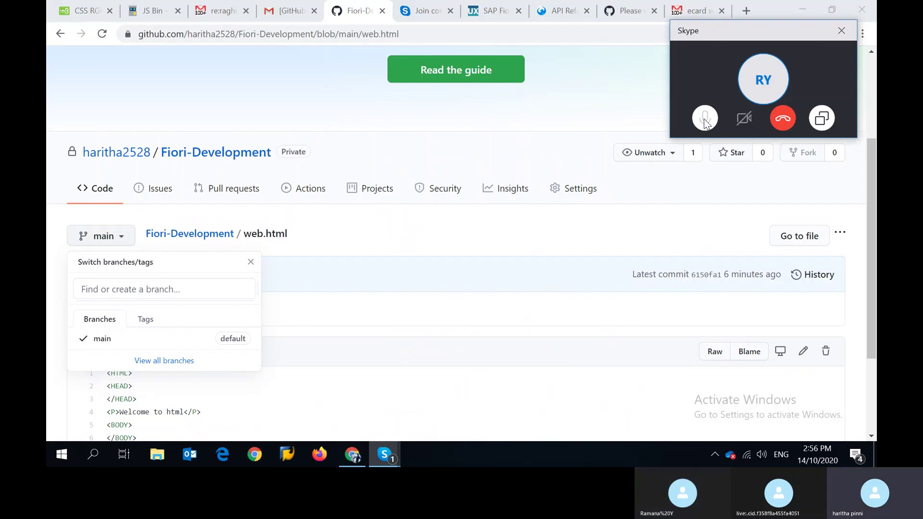
click(704, 119)
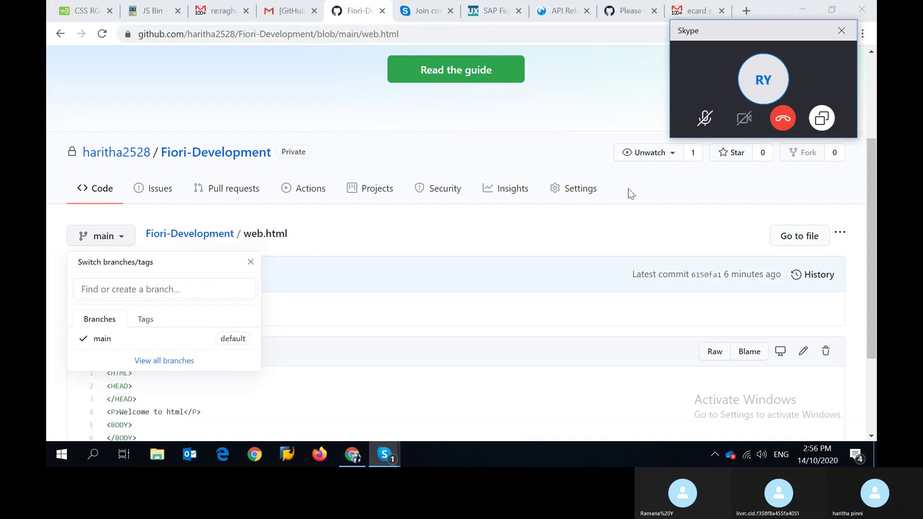
scroll(475, 268, down, 2)
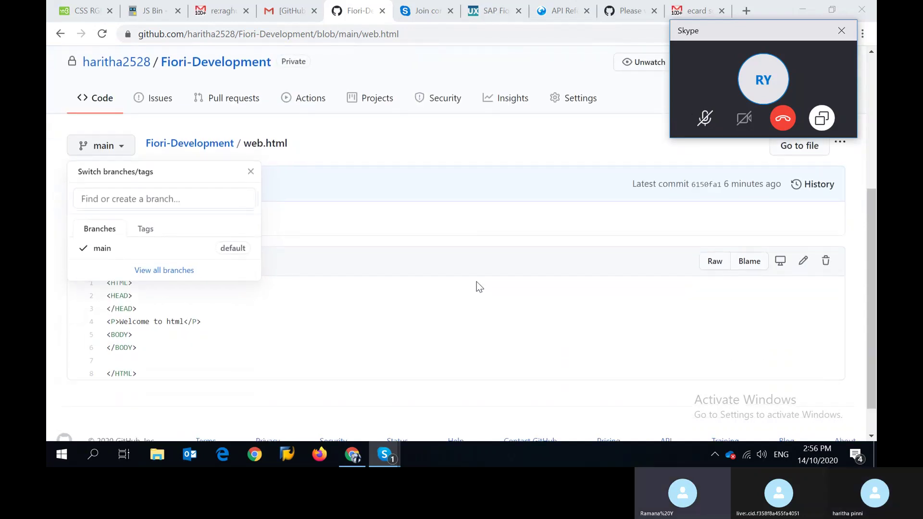
scroll(484, 275, up, 4)
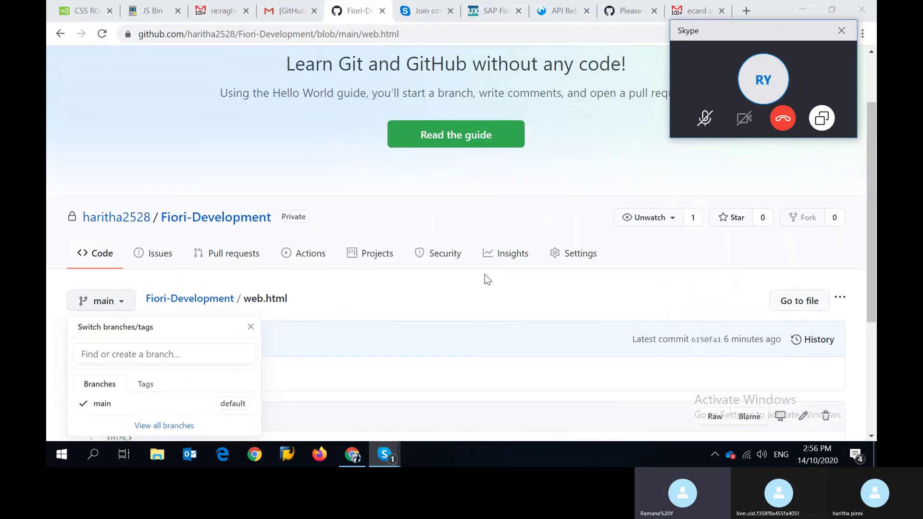
click(105, 255)
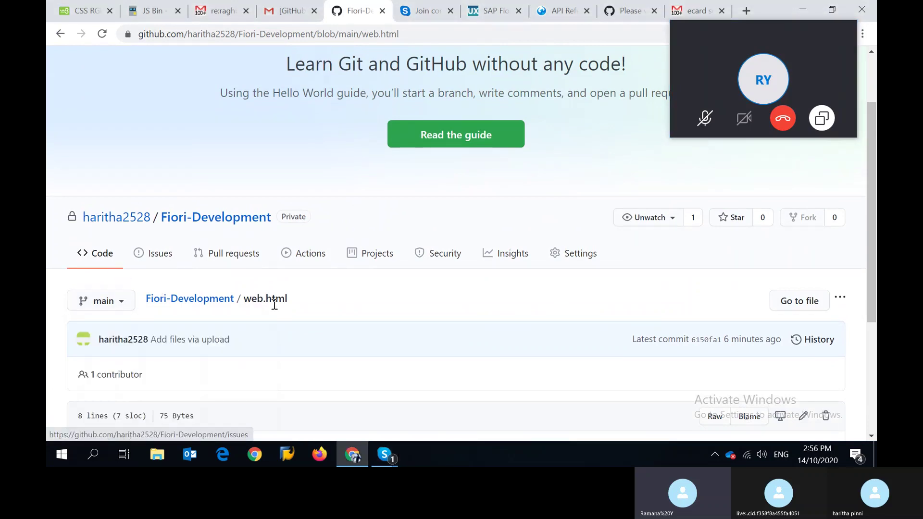
- Return from web.html to the Fiori-Development repository's main page and review its file list
scroll(297, 311, down, 4)
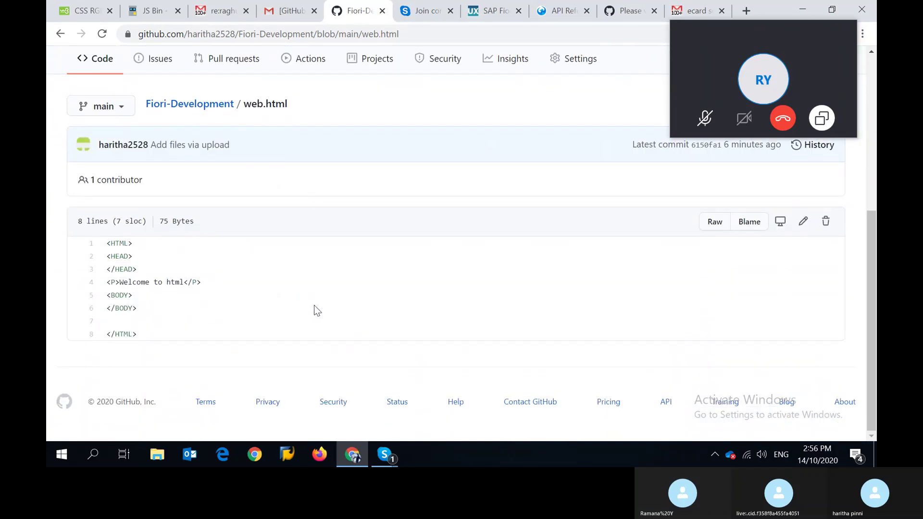
scroll(313, 310, up, 4)
scroll(317, 307, up, 1)
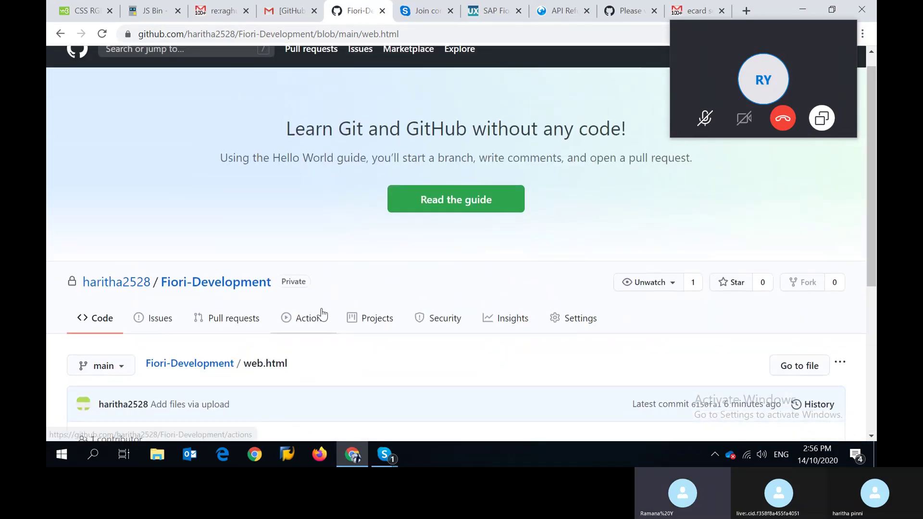
scroll(333, 310, down, 1)
scroll(334, 310, down, 1)
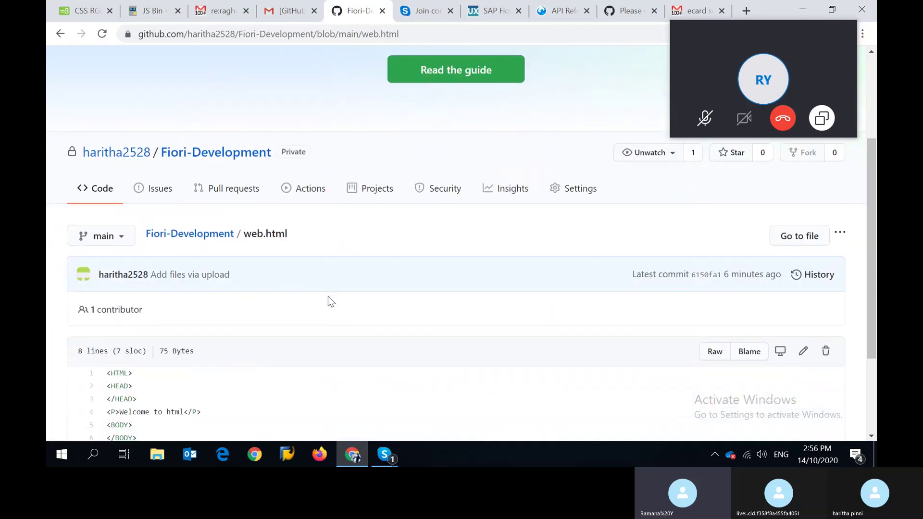
click(208, 239)
mouse_move(120, 308)
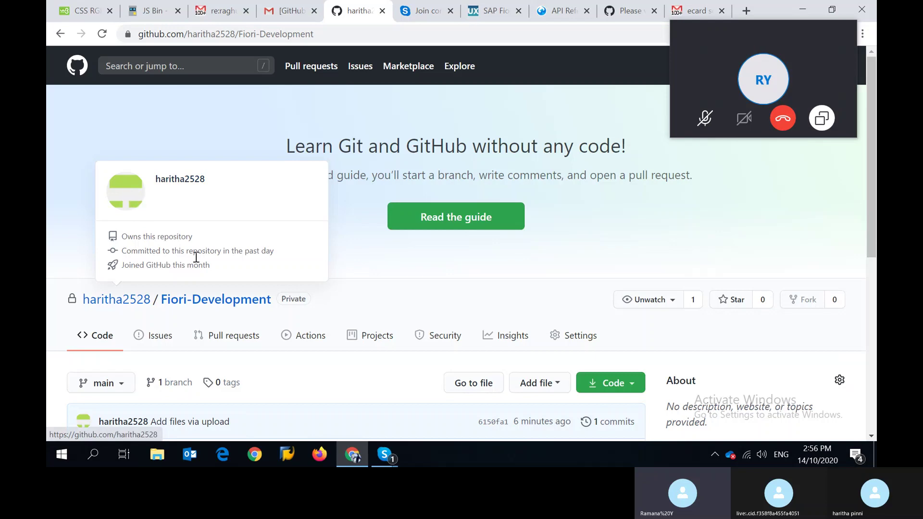
scroll(476, 321, down, 2)
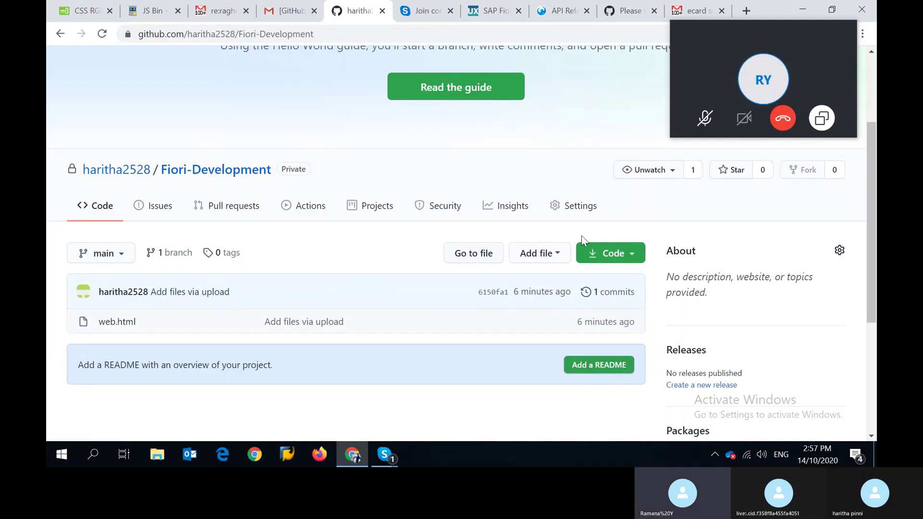
- Show the clone and download options for the Fiori-Development repository
click(605, 250)
scroll(570, 328, down, 1)
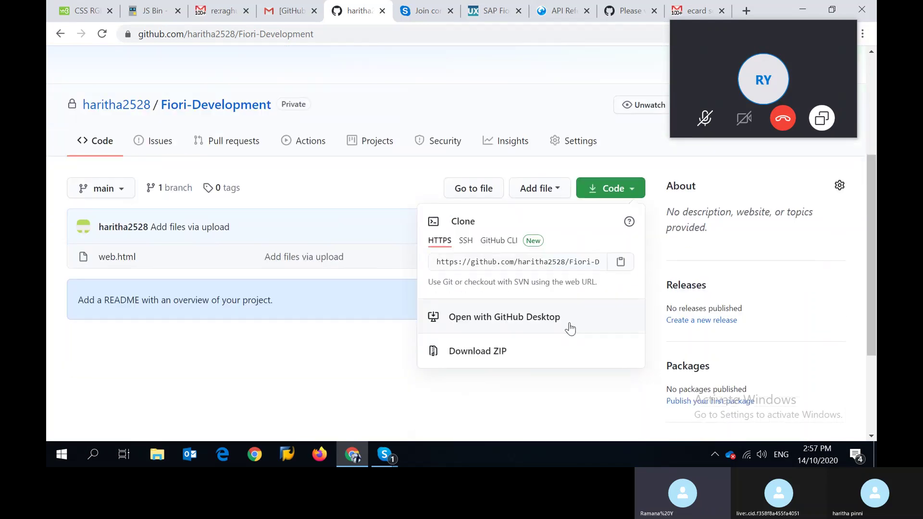
scroll(570, 328, down, 1)
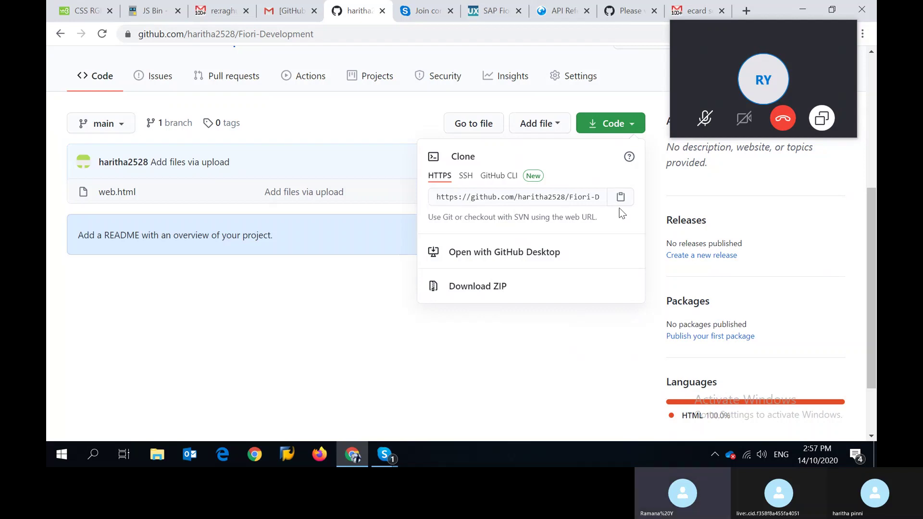
- Look over the Fiori-Development repository page and its clone options, briefly unmuting the Skype microphone
click(703, 120)
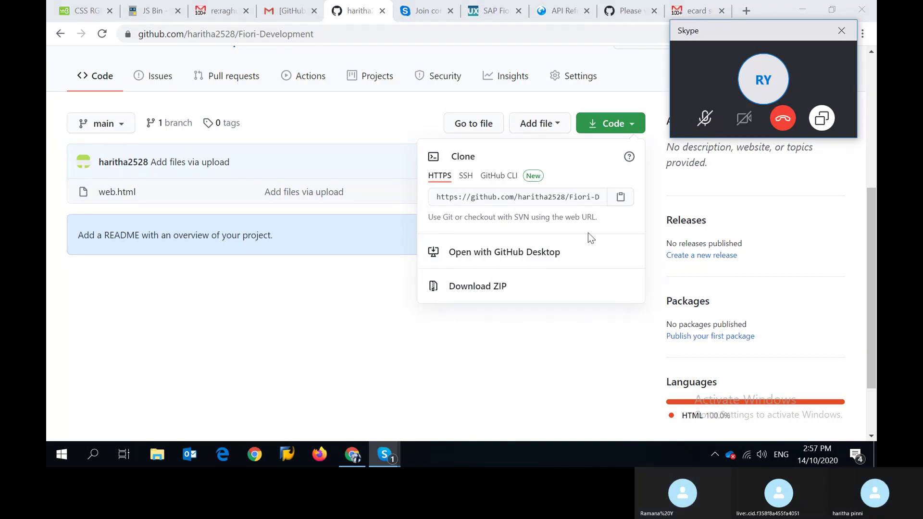
scroll(579, 257, down, 1)
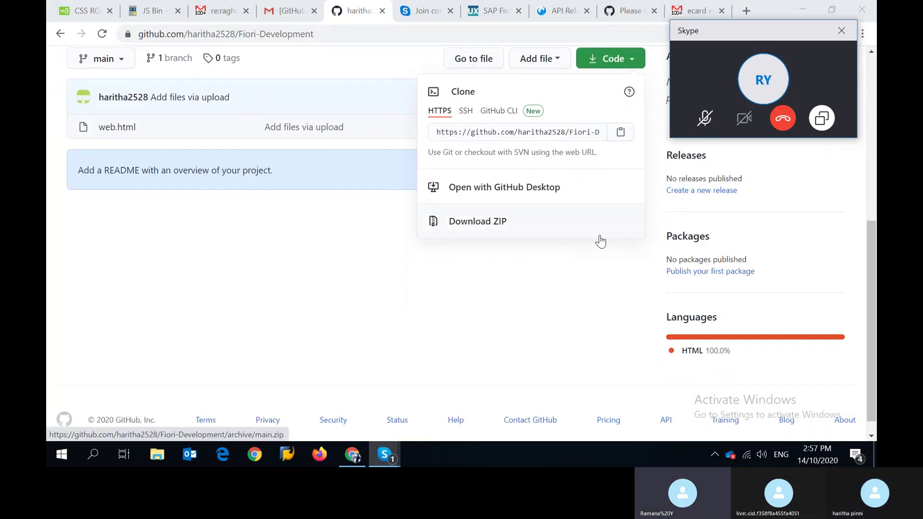
scroll(610, 269, up, 5)
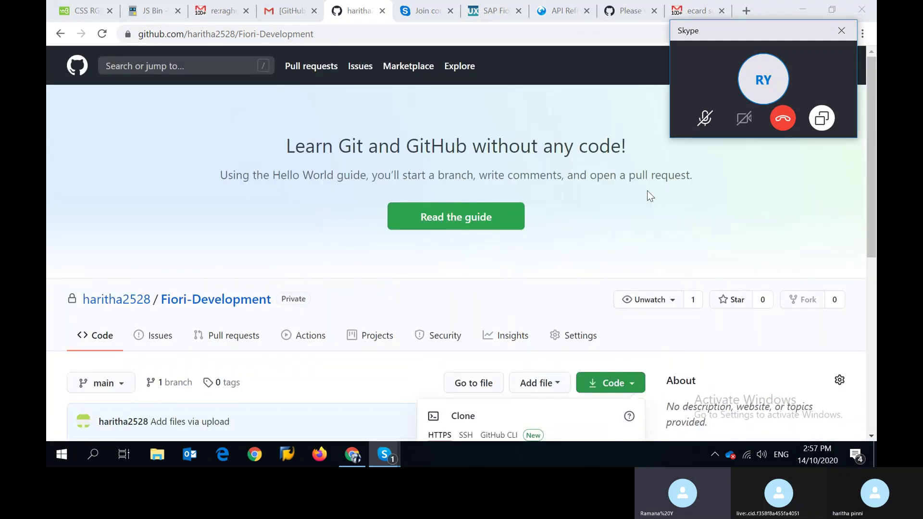
click(702, 126)
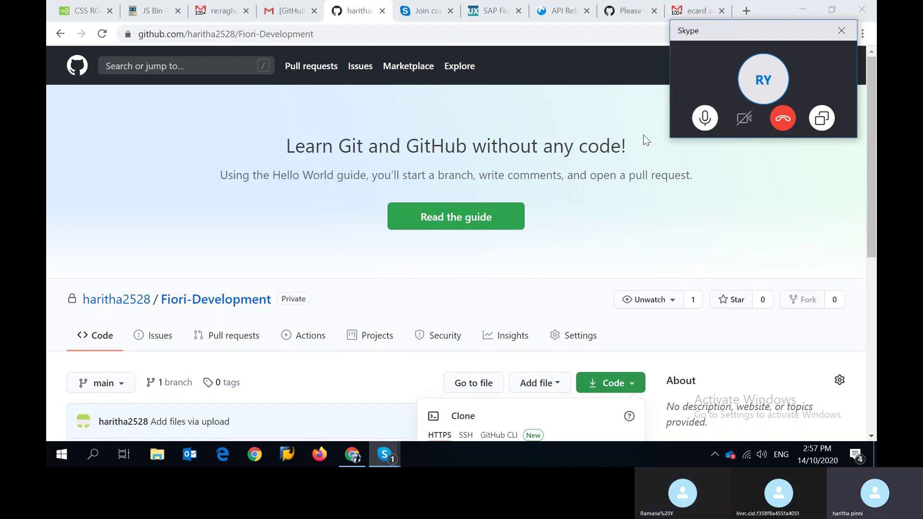
click(707, 121)
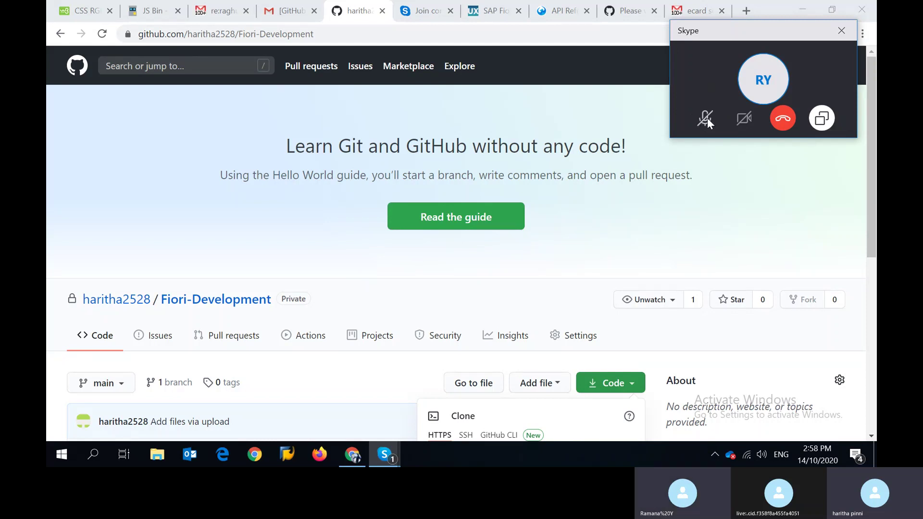
- Move the Skype call window aside, minimize the GitHub browser window, and launch Visual Studio Code through a system search for "vi"
drag(785, 30, 865, 169)
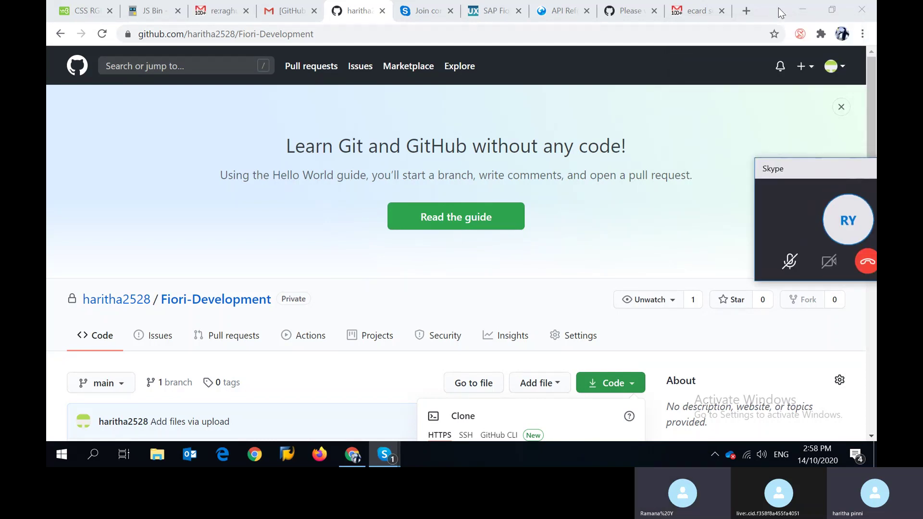
click(806, 11)
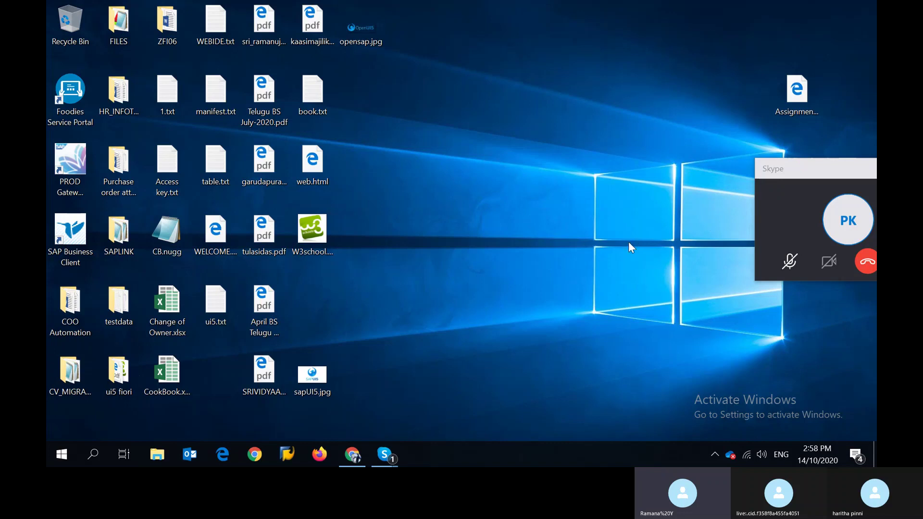
click(105, 453)
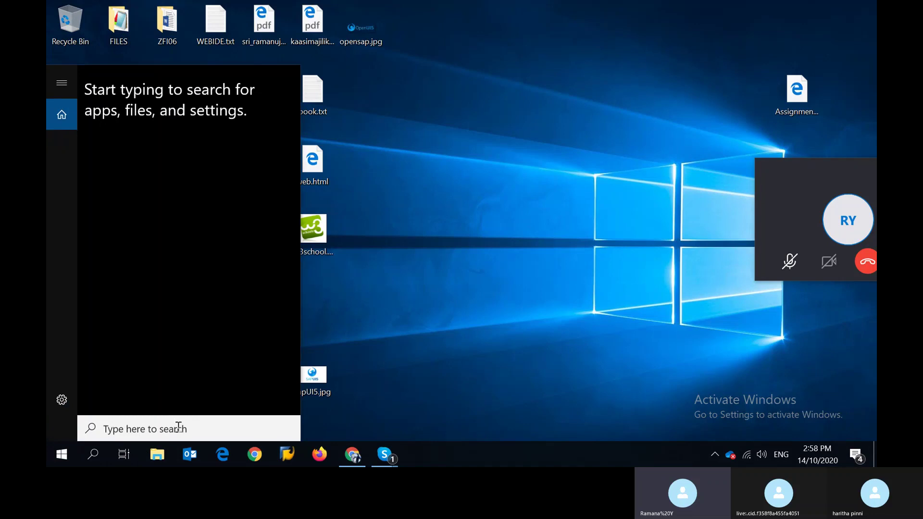
text(v)
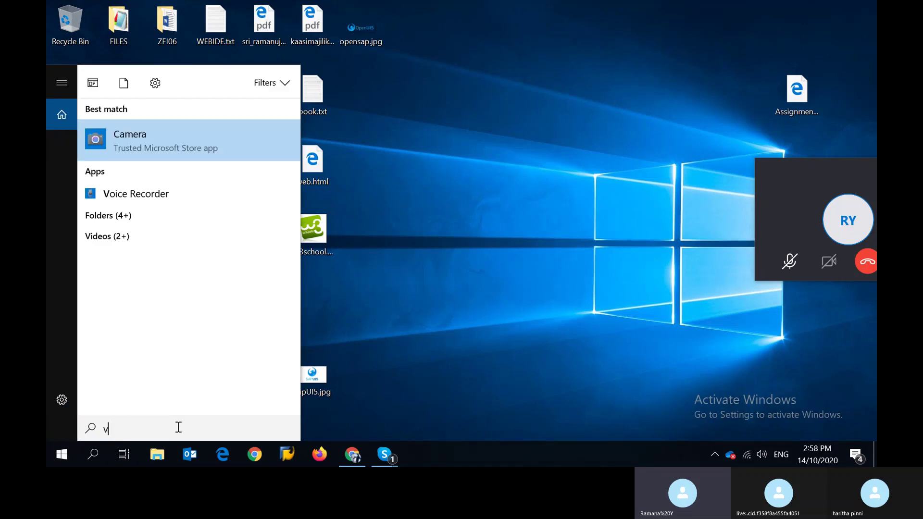
text(i)
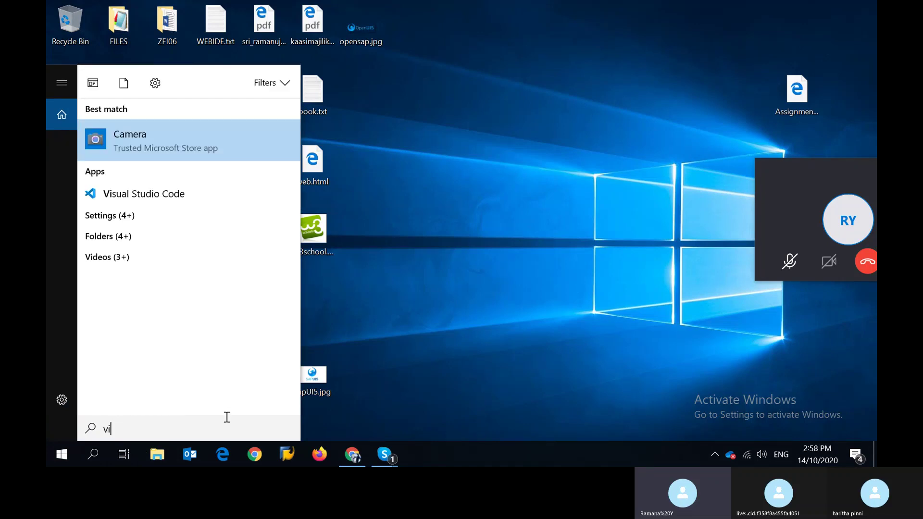
click(172, 199)
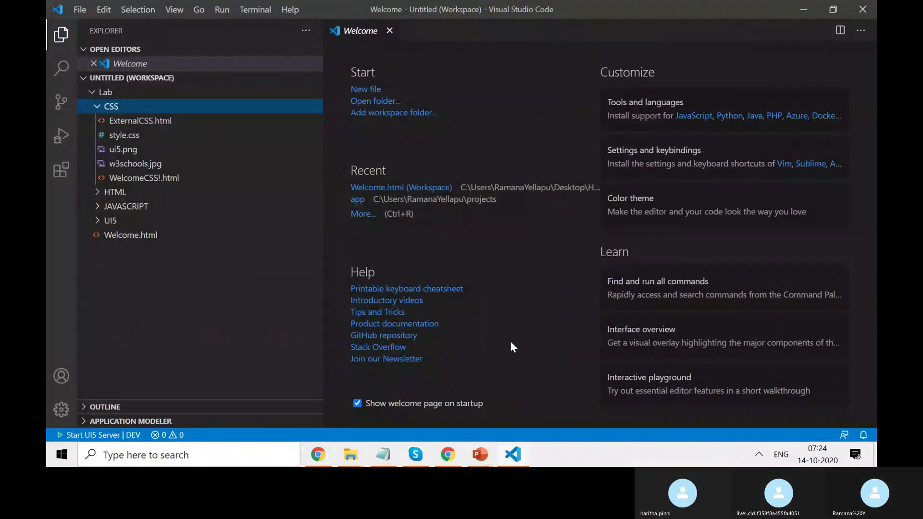
- Check the SAP Gateway Demo Server ES5 account page in Chrome against the registration link shared in the Skype chat
click(331, 456)
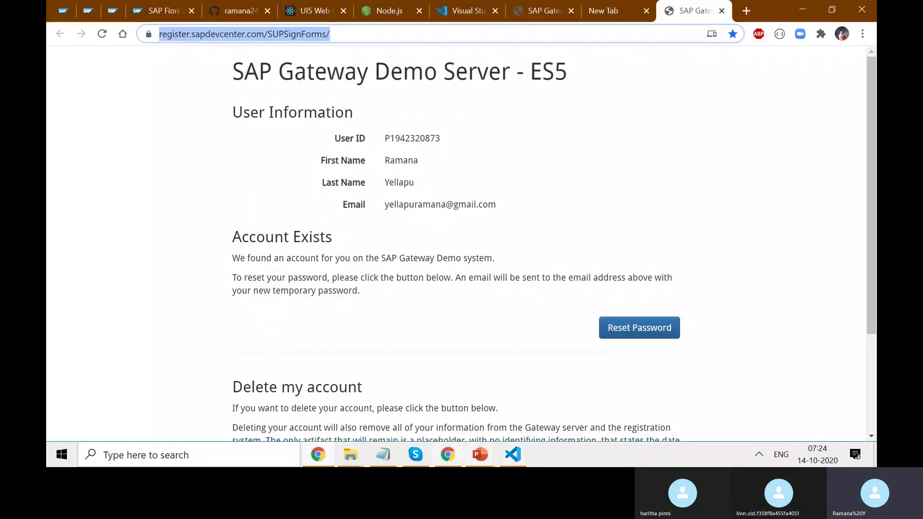
click(424, 454)
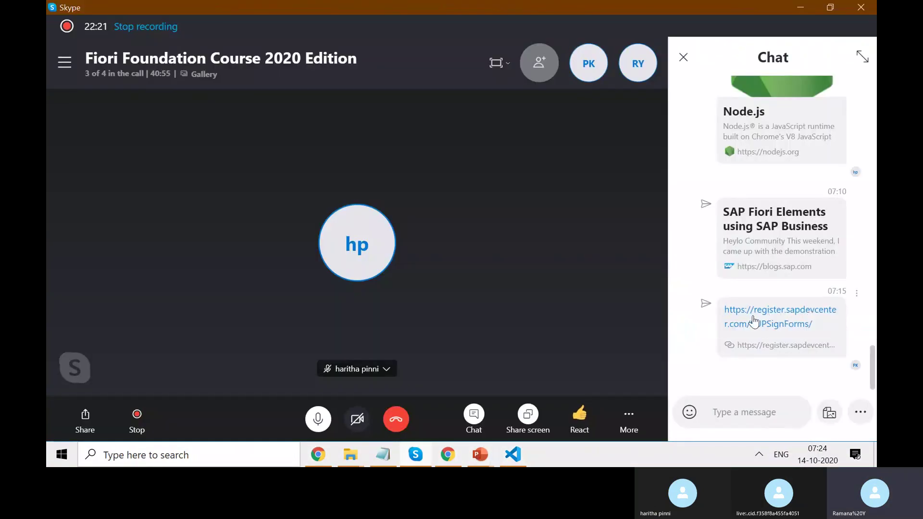
key(alt+Tab)
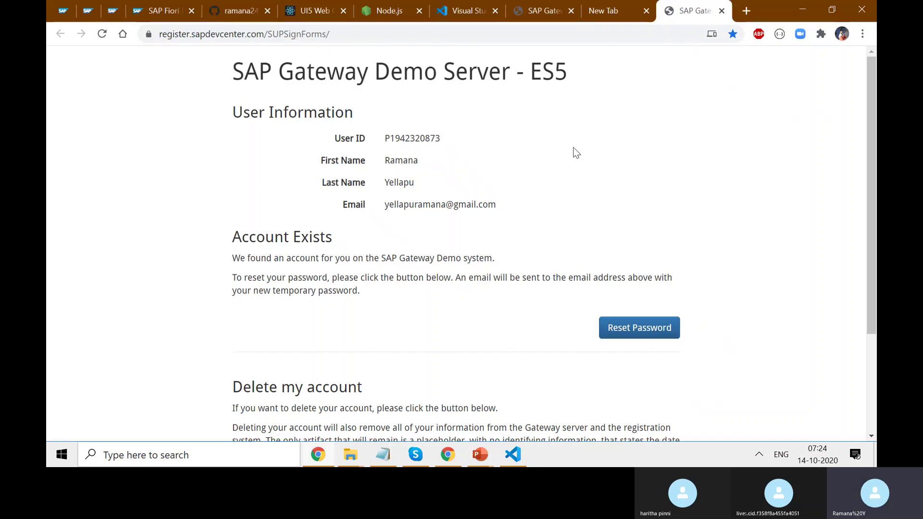
- Close the blank browser tab and load the SAP Cloud Platform Cockpit trial home (cockpit.eu10.hana.ondemand.com/trial/#/home/trial) in a new tab
click(646, 11)
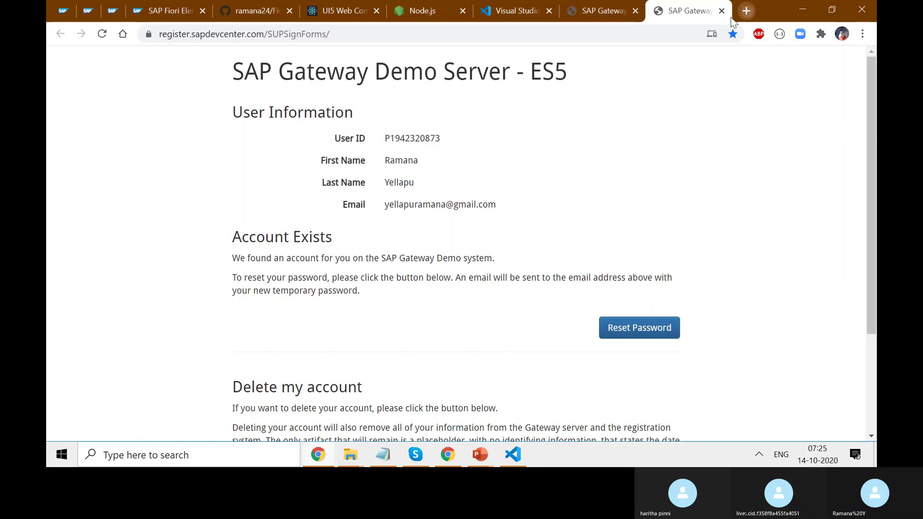
click(744, 11)
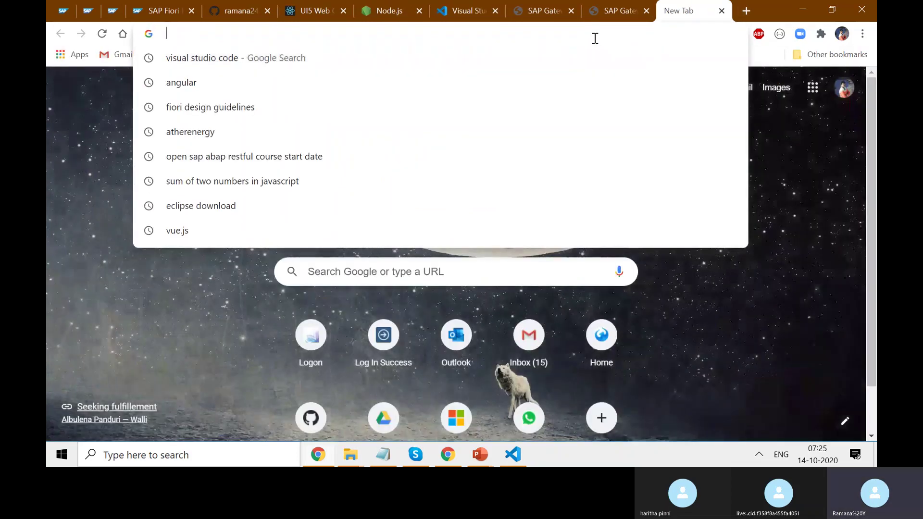
text(ha)
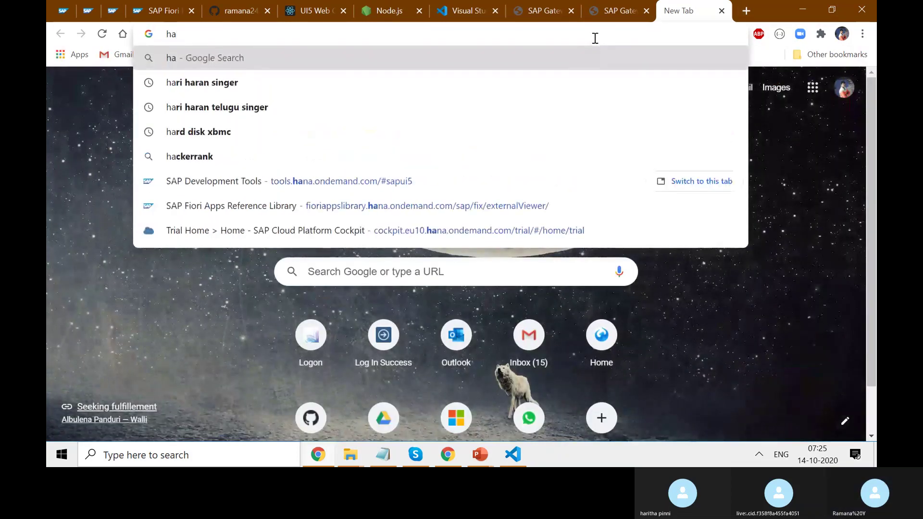
key(Down)
key(Down)
key(Down)
key(Down)
key(Down)
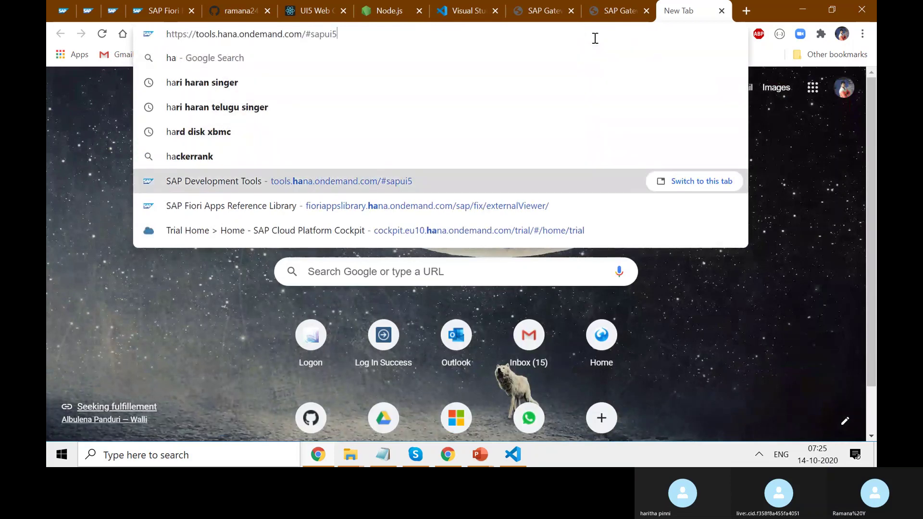
key(Down)
key(Down)
key(Return)
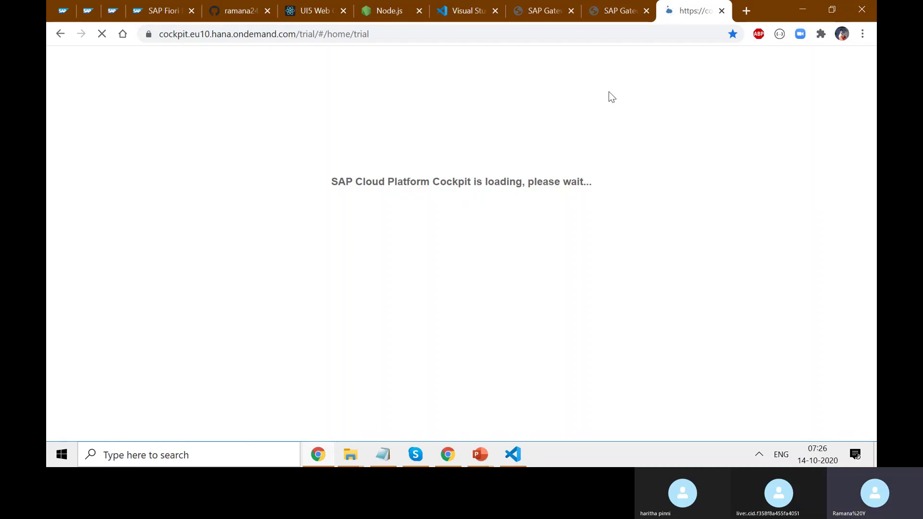
- Share the SAP Cloud Platform Cockpit trial URL in the Skype meeting chat and return to the browser
click(404, 35)
key(ctrl+c)
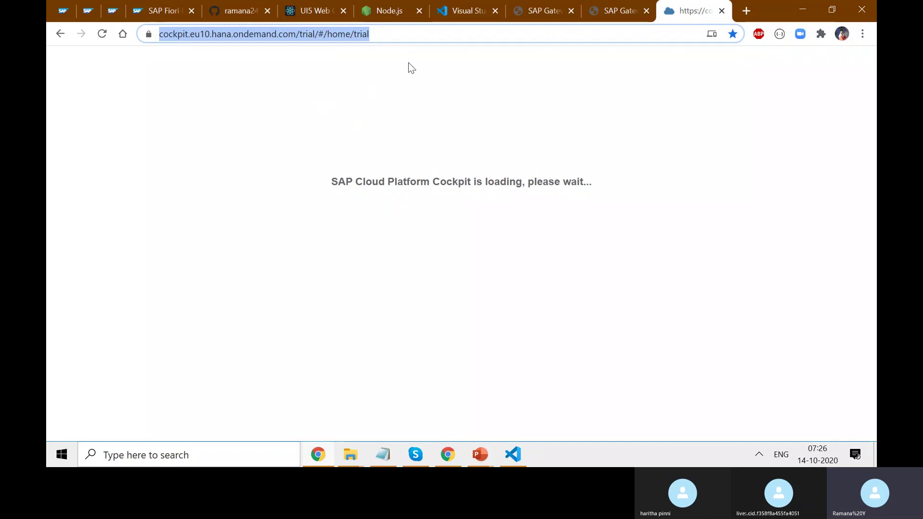
click(418, 455)
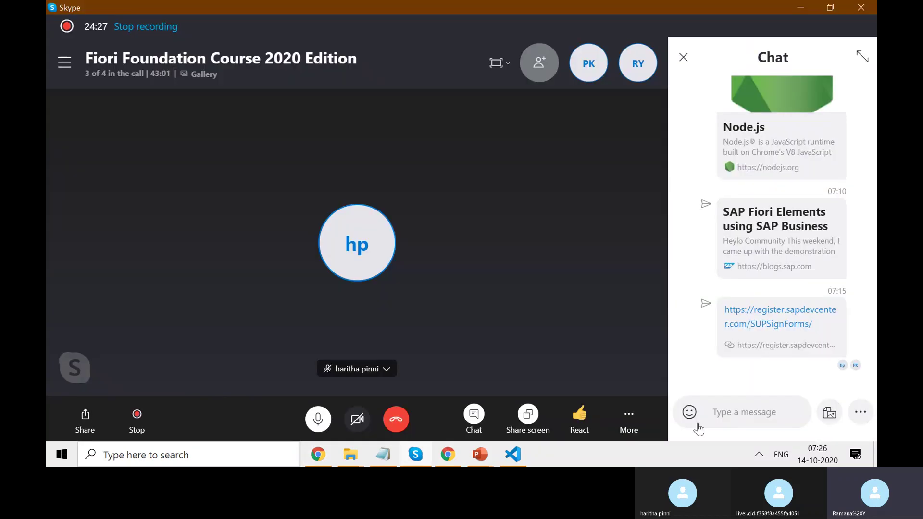
click(722, 408)
key(ctrl+v)
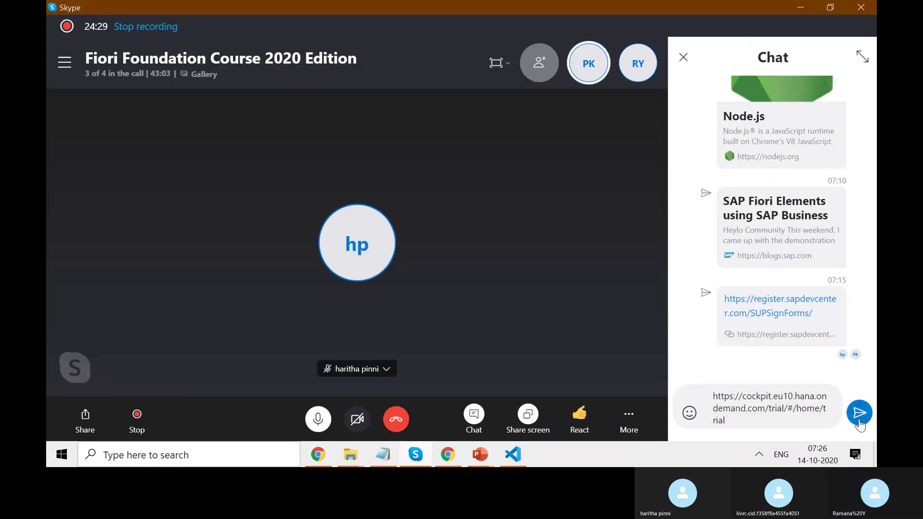
click(860, 419)
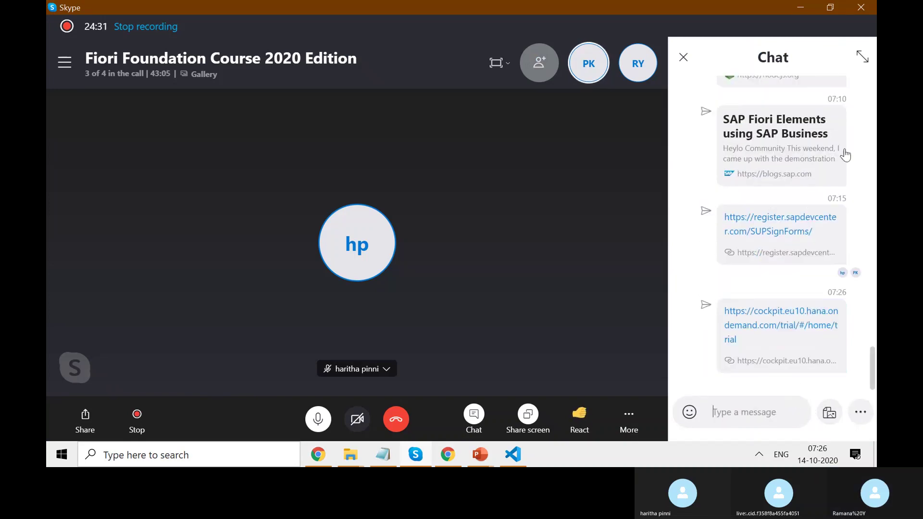
click(800, 8)
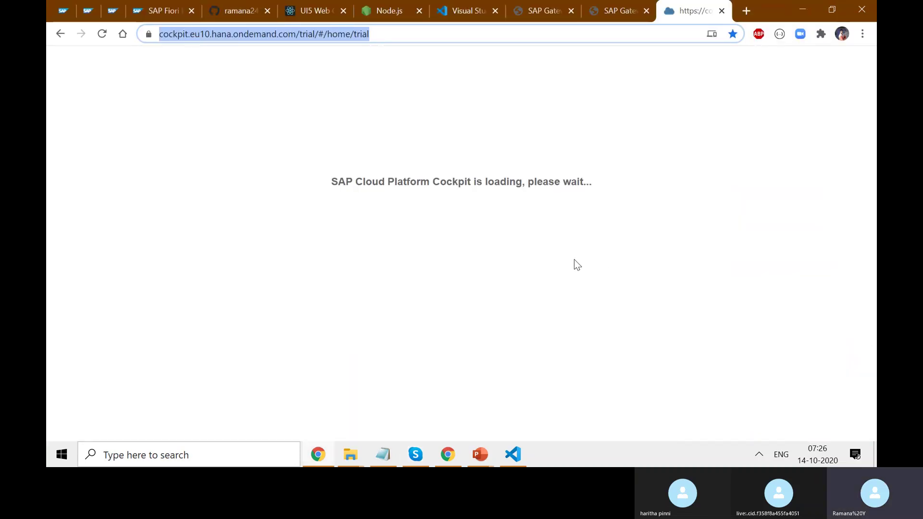
- Switch to the "2. Tools" presentation in PowerPoint, place it side by side with the cockpit browser window, and deselect the slide's diagram
mouse_move(485, 455)
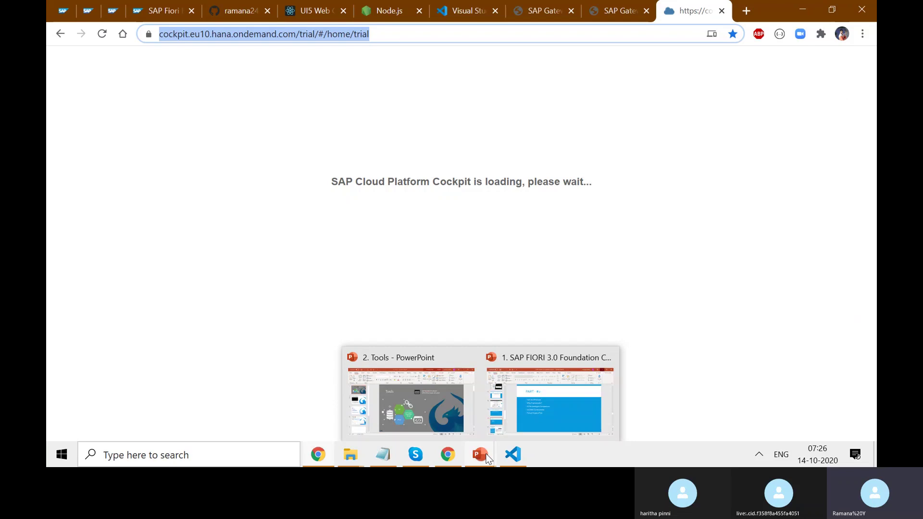
click(423, 361)
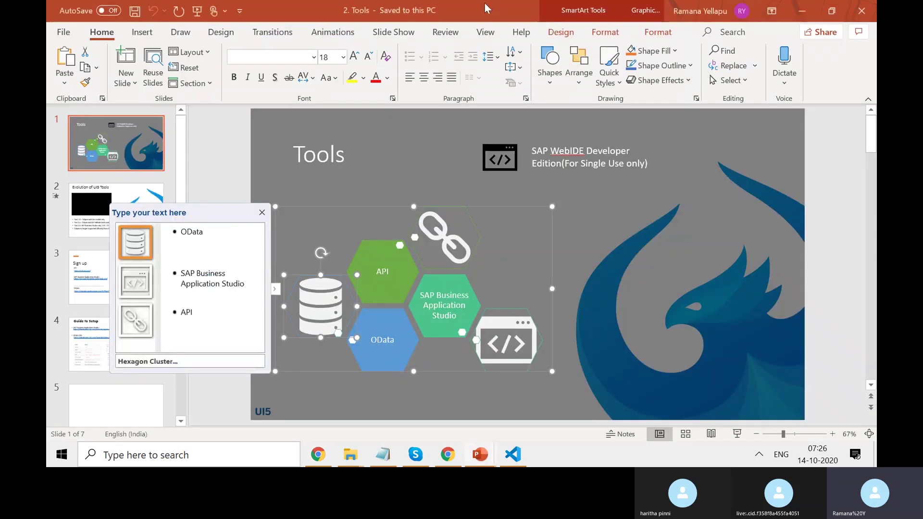
drag(486, 8, 875, 84)
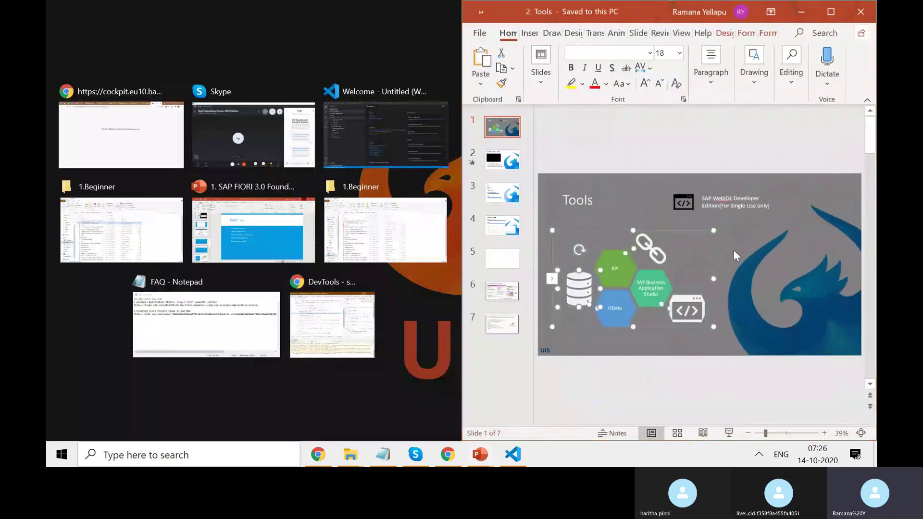
key(Return)
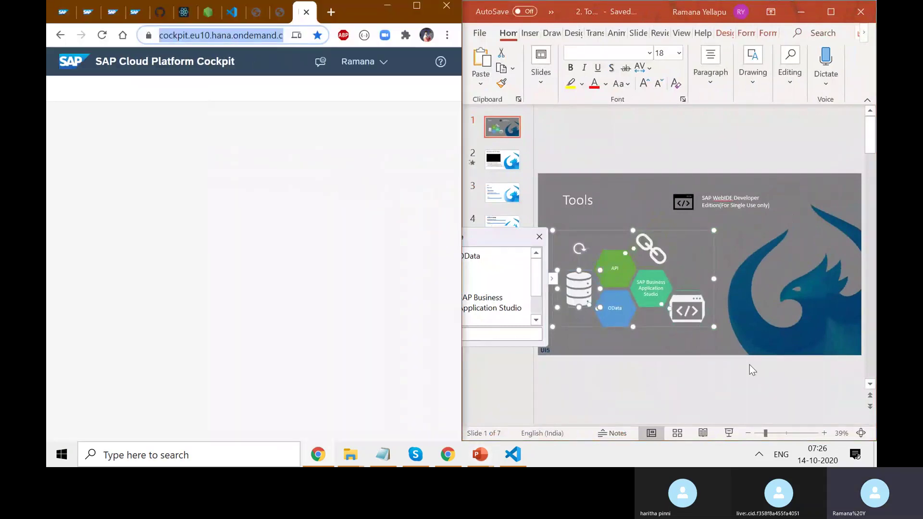
click(730, 378)
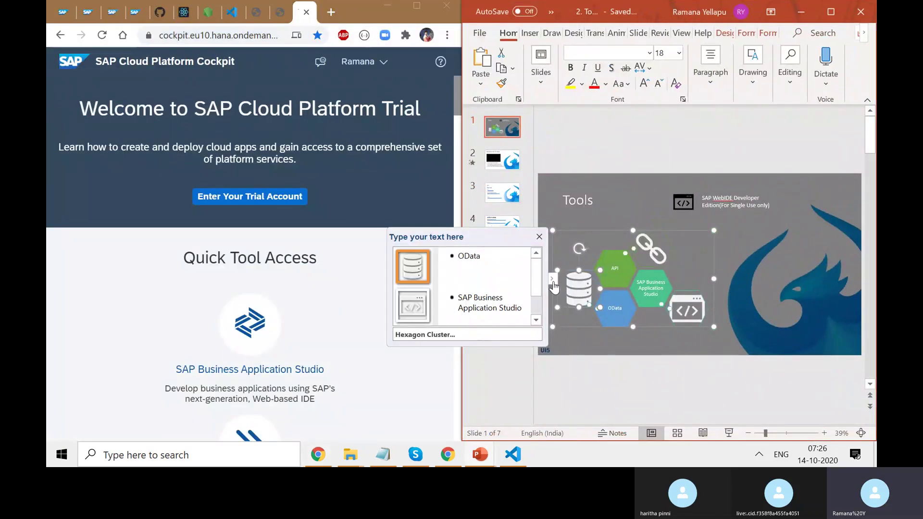
click(798, 140)
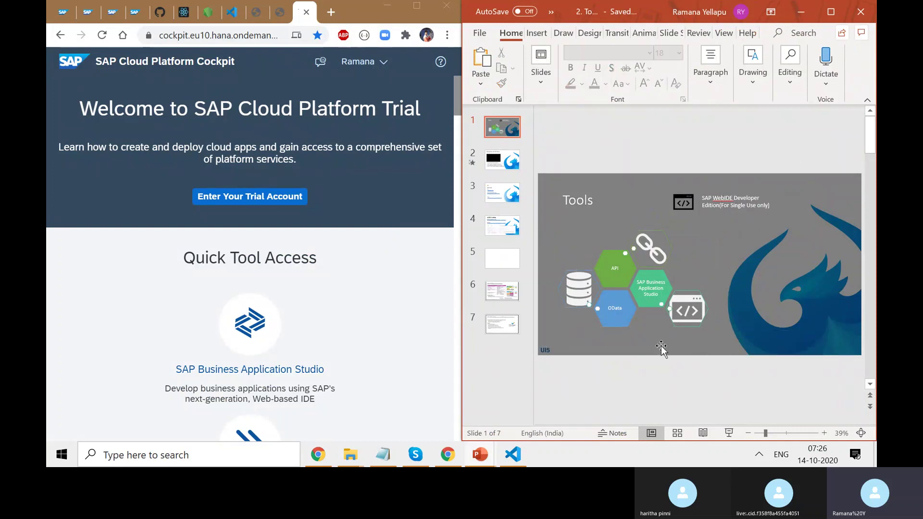
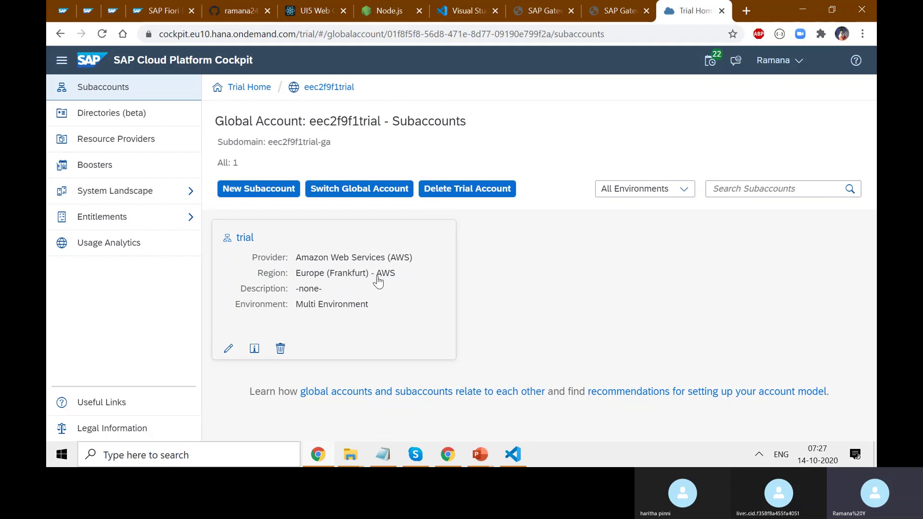
- Open the trial subaccount in the SAP Cloud Platform Cockpit and review its subscriptions and connectivity destinations
click(245, 239)
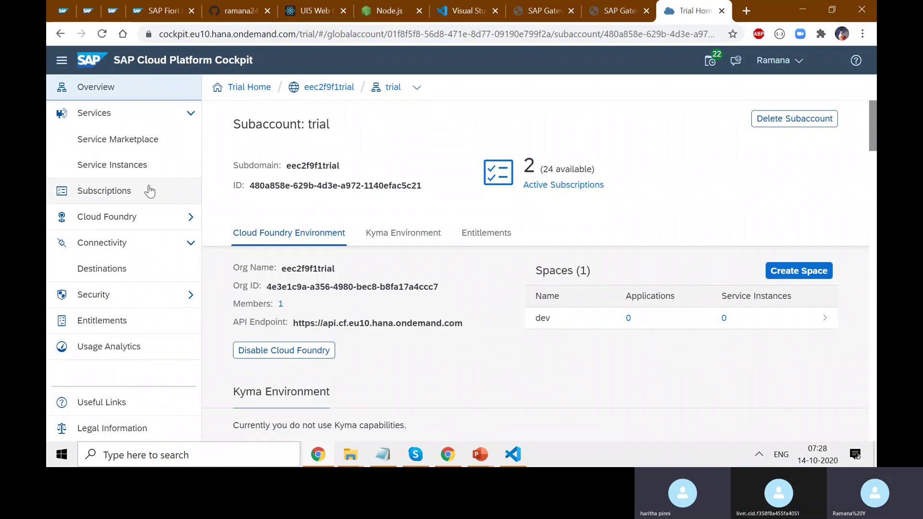
click(121, 192)
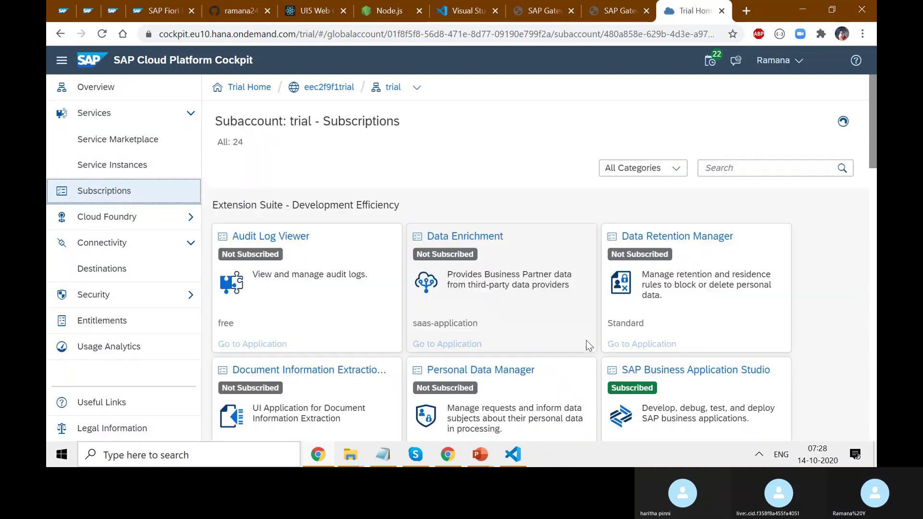
scroll(779, 317, down, 1)
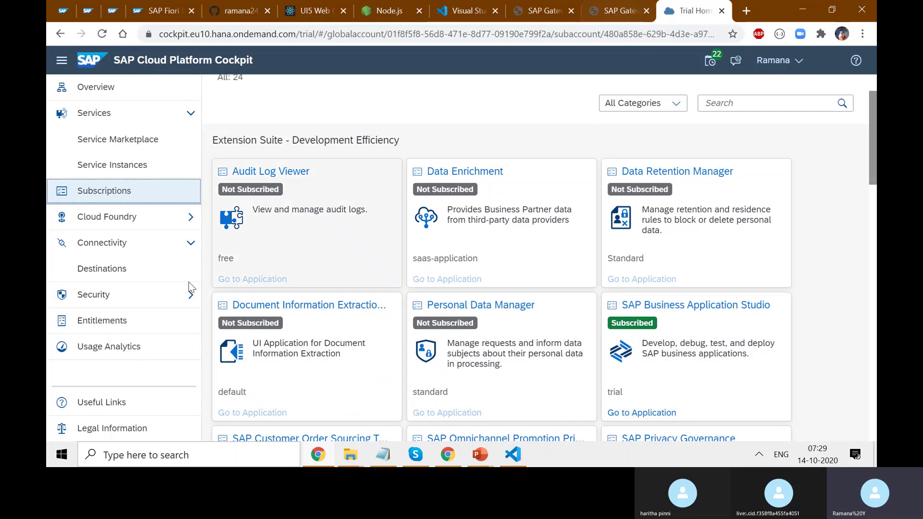
click(112, 279)
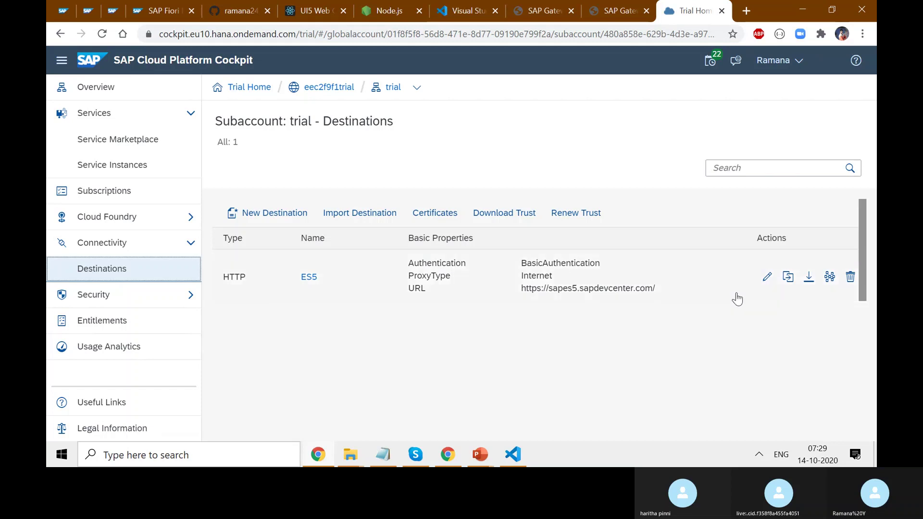
- Open the ES5 destination's configuration for editing and highlight its URL and user entries
click(767, 278)
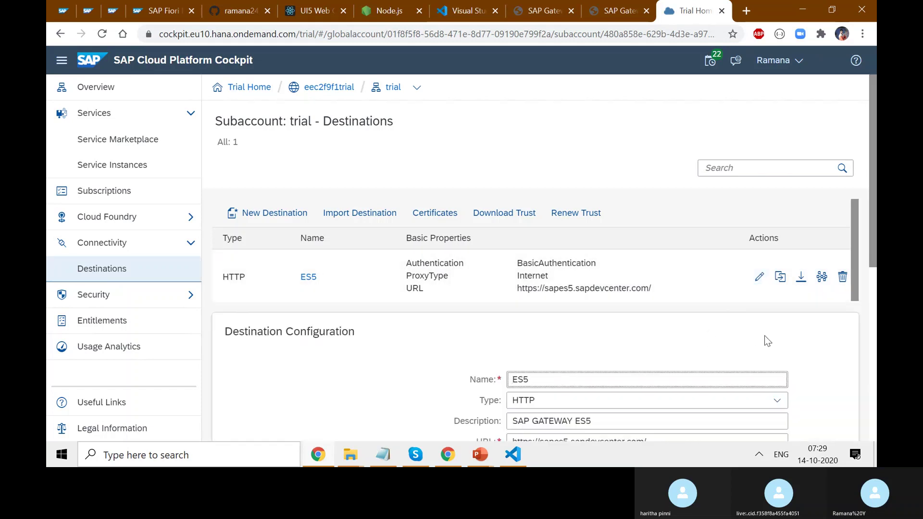
scroll(766, 337, down, 3)
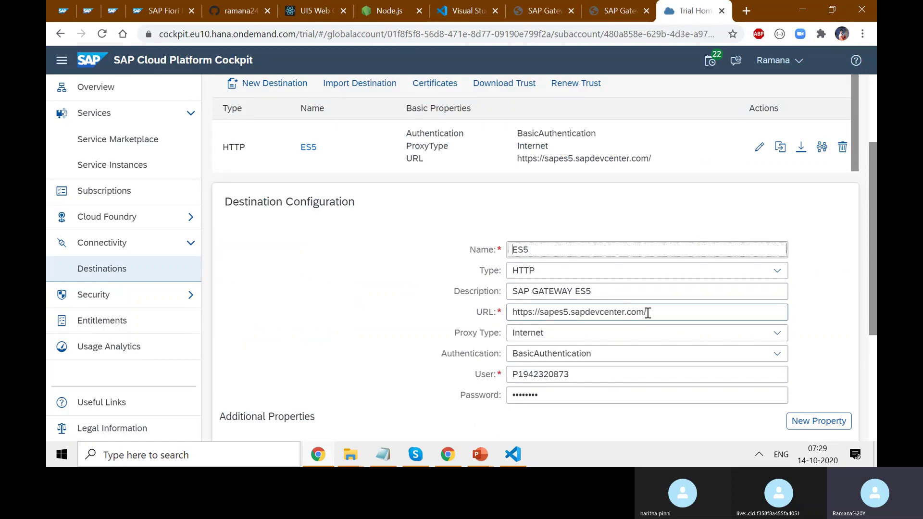
drag(651, 312, 505, 314)
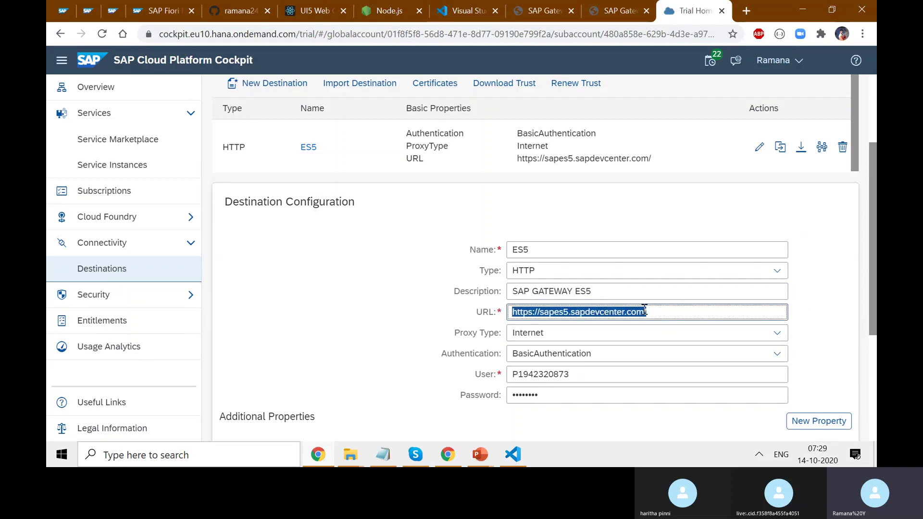
click(665, 312)
drag(665, 312, 517, 315)
click(653, 313)
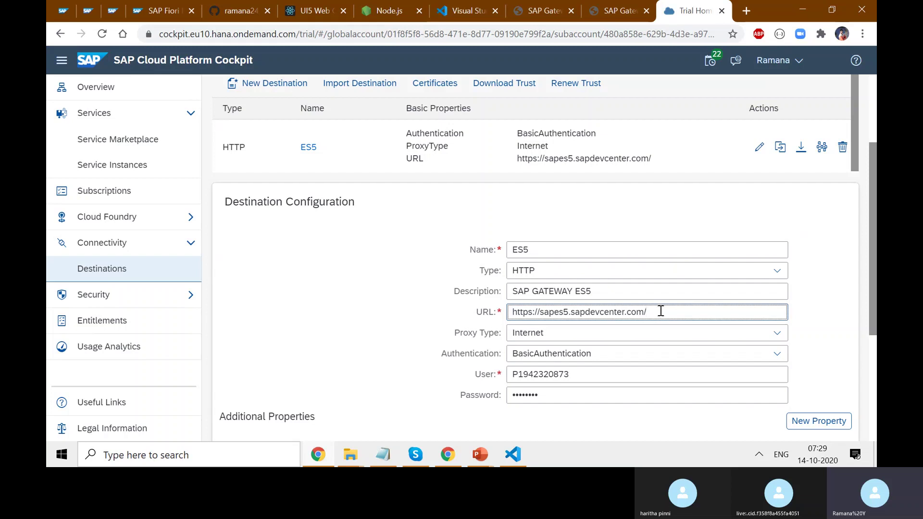
drag(659, 312, 523, 314)
drag(592, 374, 510, 375)
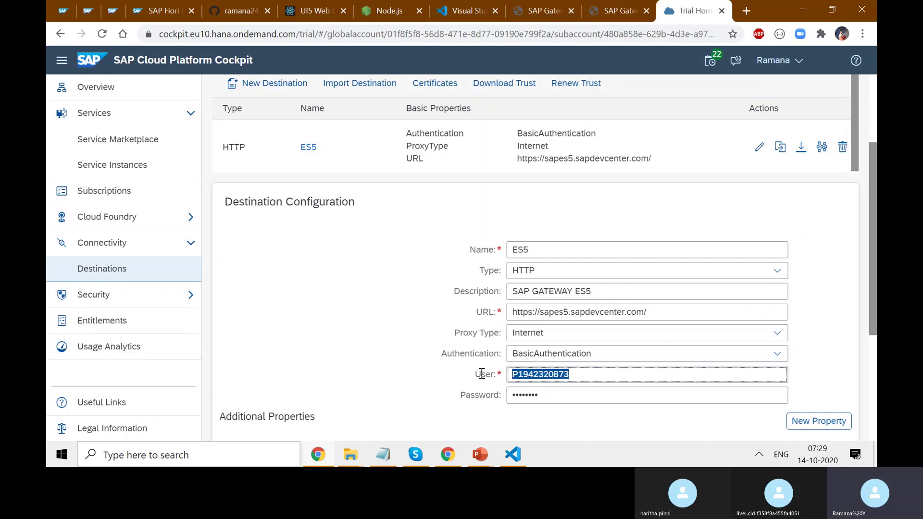
click(586, 377)
drag(586, 377, 509, 383)
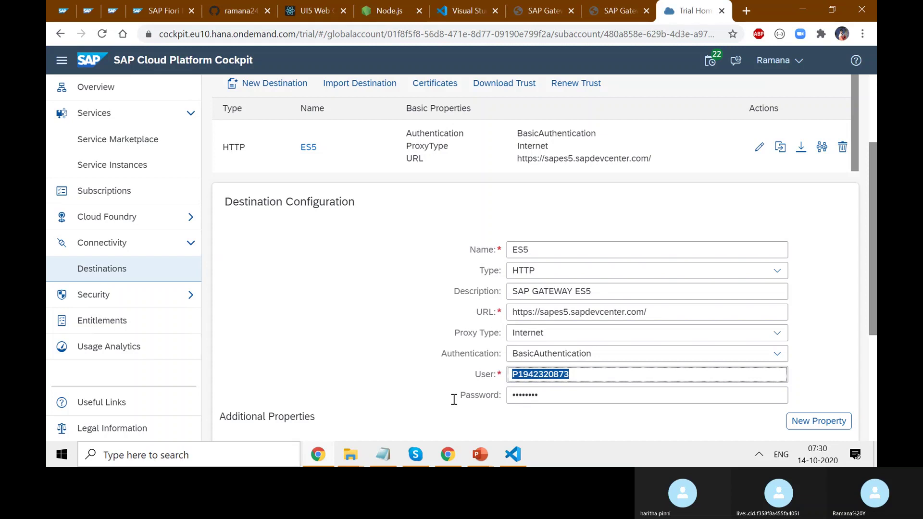
- Switch to a blank Notepad document and place its window over the left half of the desktop
click(383, 455)
drag(582, 209, 475, 168)
click(168, 183)
click(181, 194)
drag(344, 169, 46, 168)
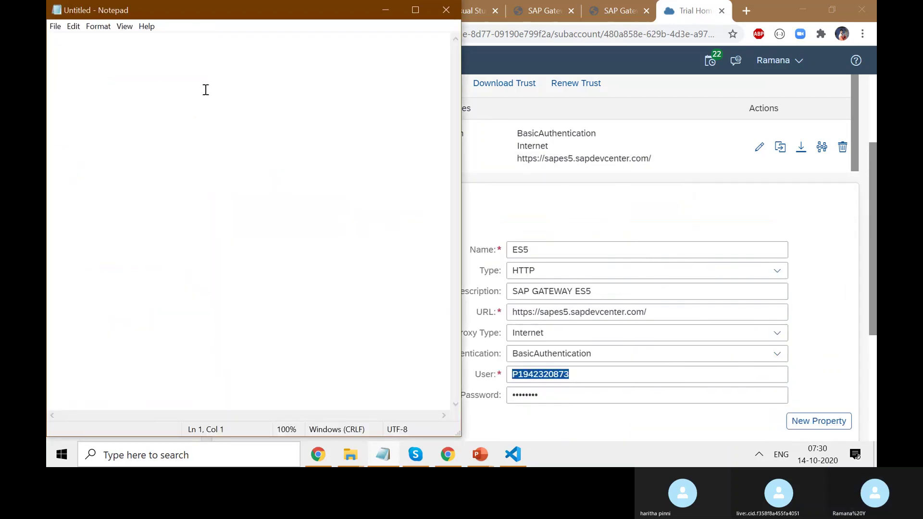
- Enter the heading "Development:" in the blank note and save the file as Tools
text(Deve)
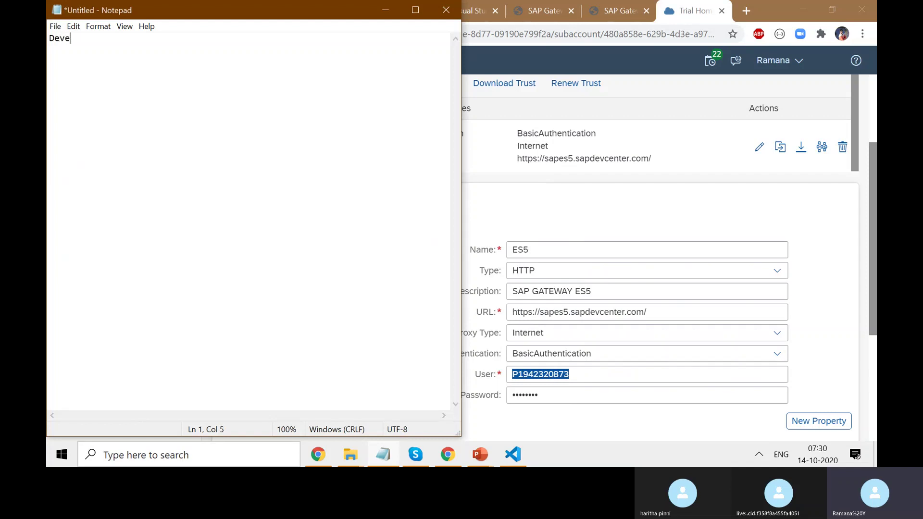
text(lopment:)
key(ctrl+s)
text(Tools)
key(Return)
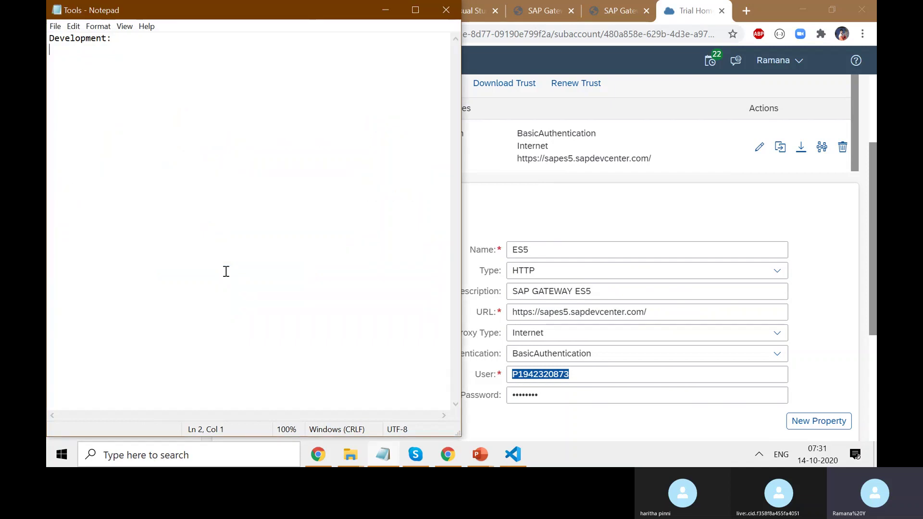
- Add the line "Git hub - code version management" below the Development heading, leaving a blank line between them
key(Return)
text(Git hub)
text( - )
text(code)
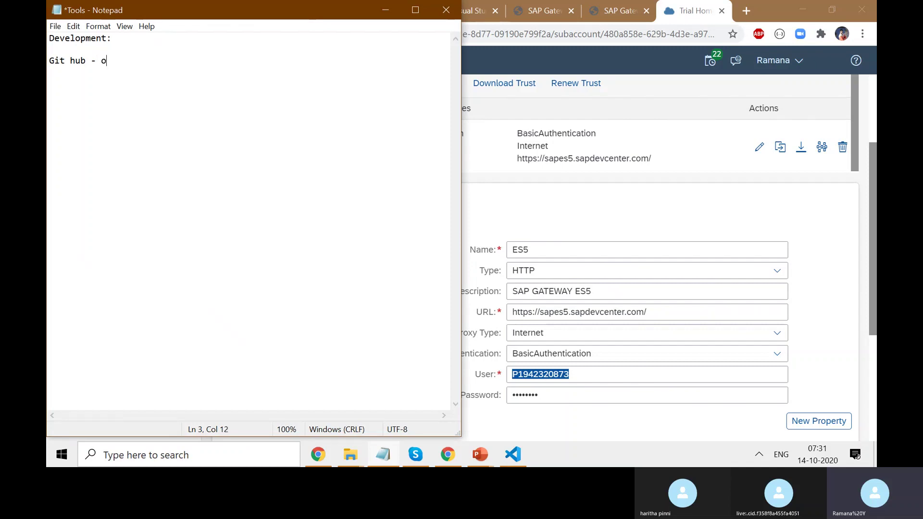
text(c)
key(BackSpace)
key(BackSpace)
key(BackSpace)
text(verse)
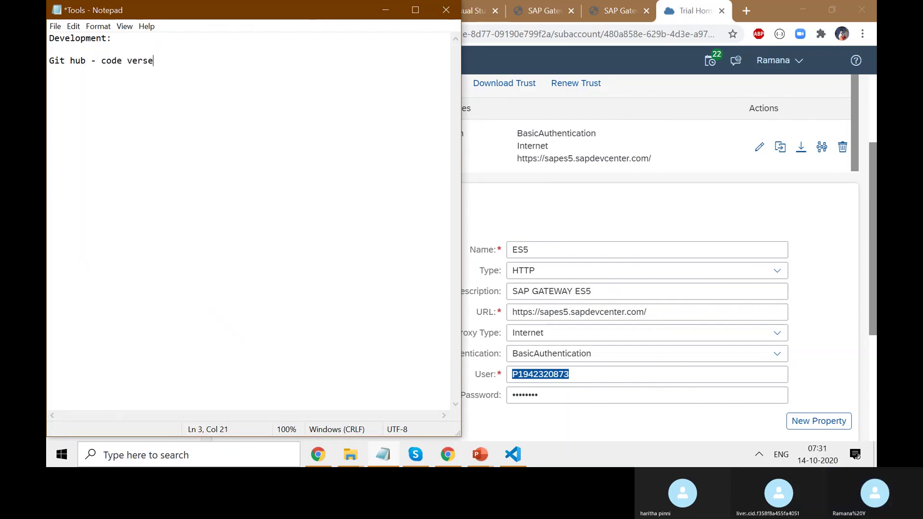
text(ion managemnet)
key(BackSpace)
key(BackSpace)
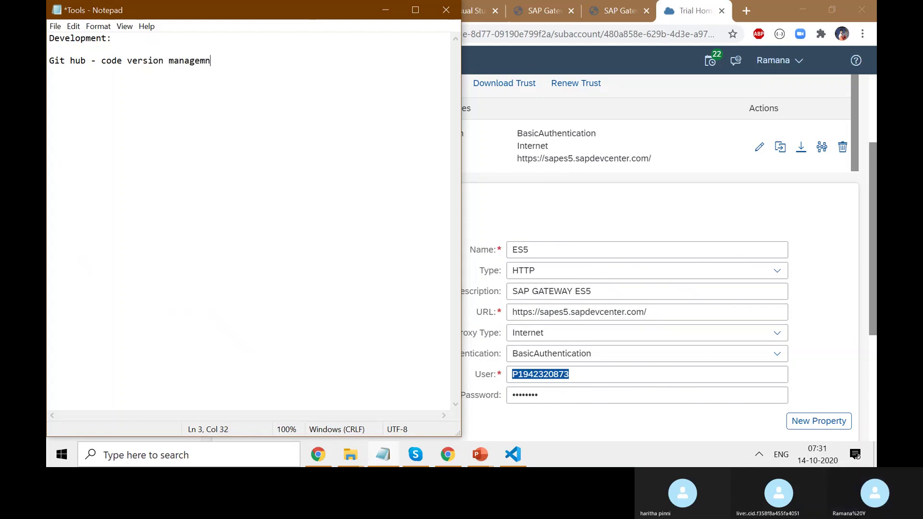
key(BackSpace)
text(nt)
- Add the line "Visual Code- Development IDE / Node.js Application server" under the Git hub line
key(Return)
text(Visua)
key(BackSpace)
key(BackSpace)
text(ual Code)
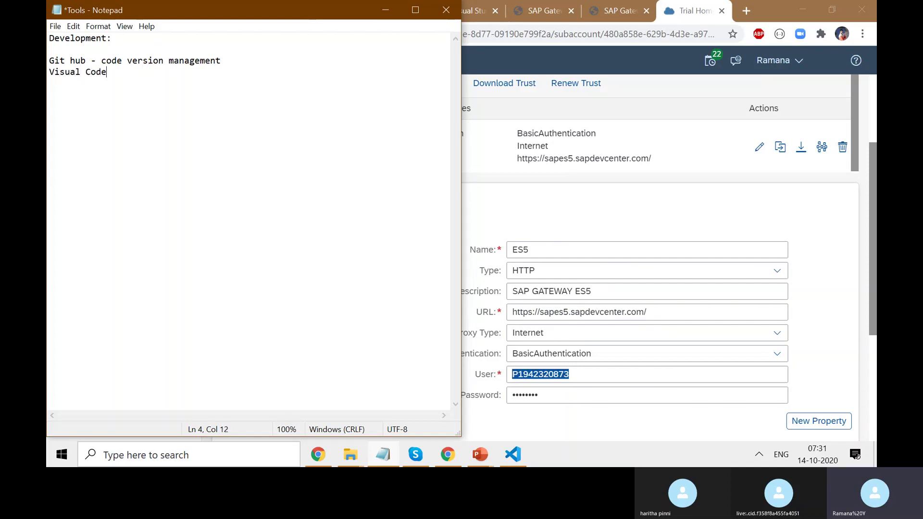
text(- IDE)
text(Deve)
text(lopmnIDE)
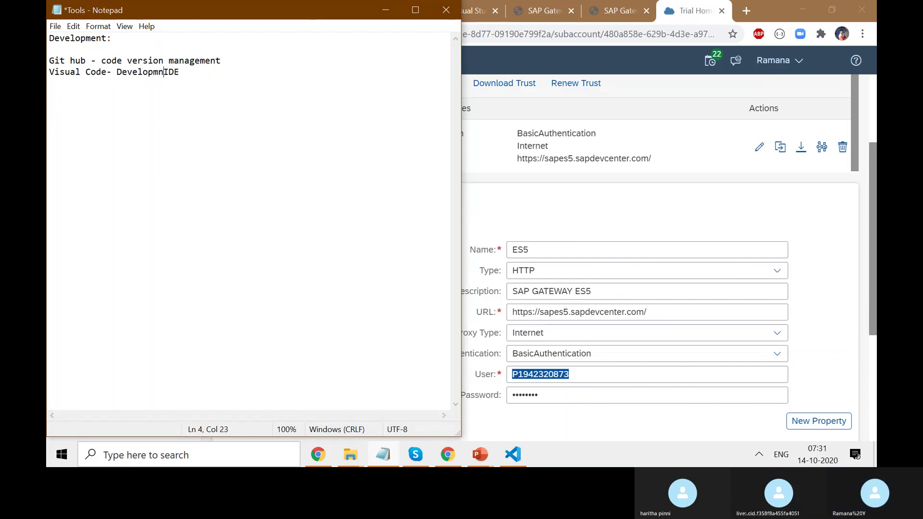
text(nt )
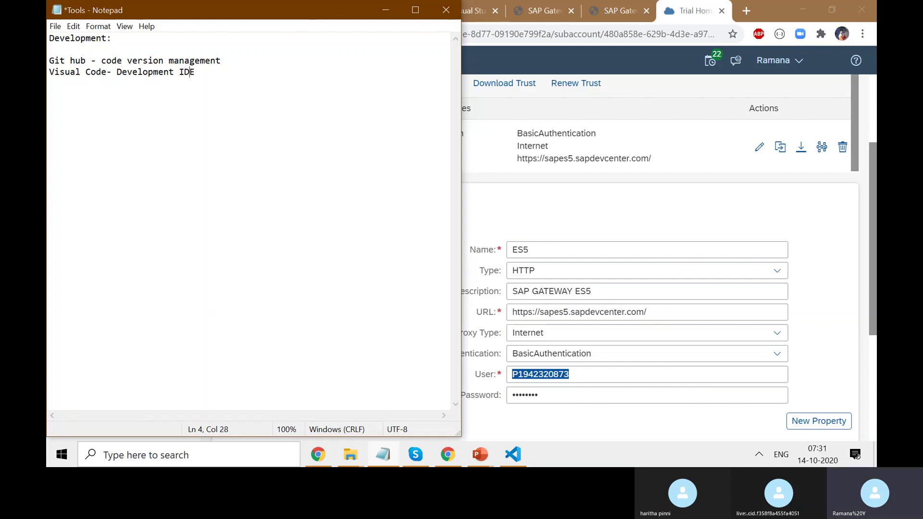
text( / Node.js Ap)
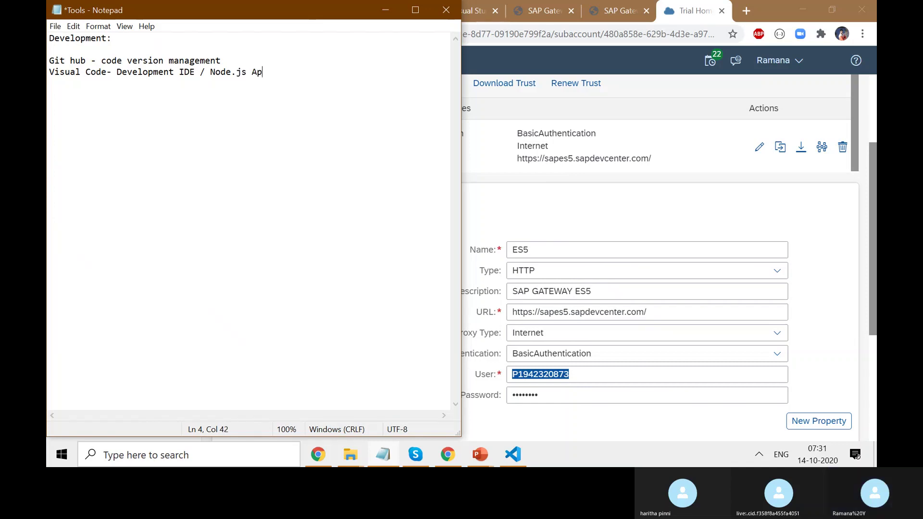
text(plication server)
key(Return)
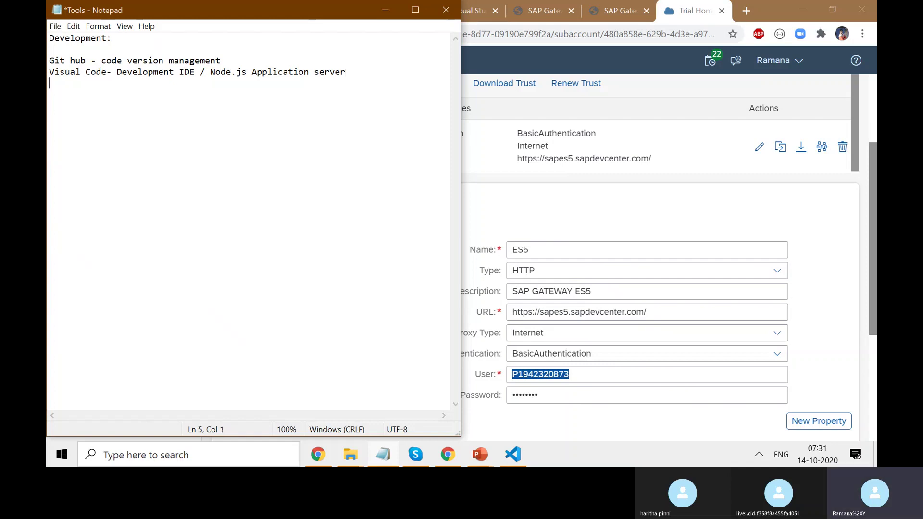
- Prefix the Visual Code line with the tag "[Local]" followed by a space
key(Up)
text([])
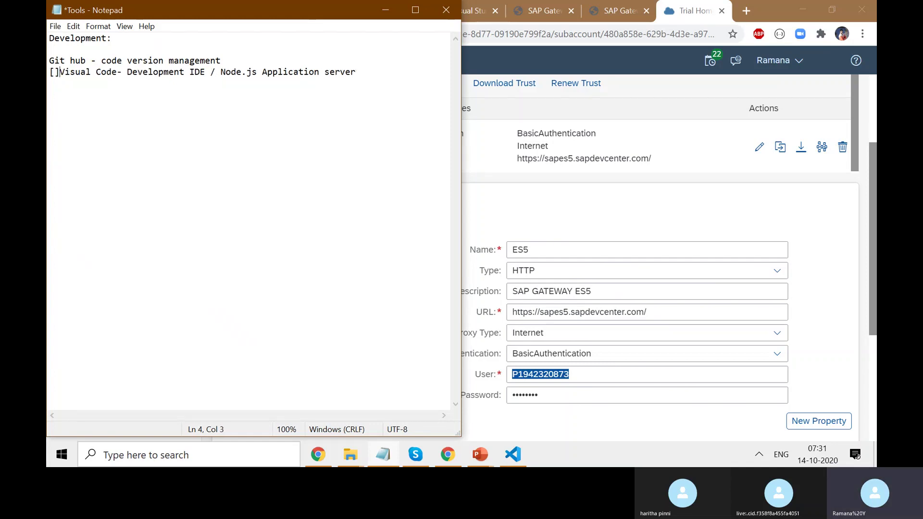
key(Left)
text(Local)
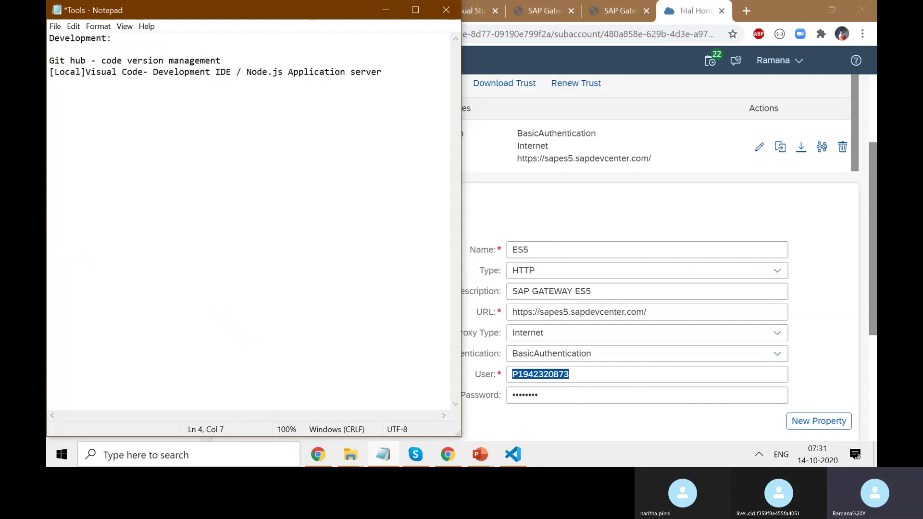
key(Right)
- Add the line "[Trial]- SAP BAS" below the Visual Code line, separated by a blank line
click(226, 272)
key(Return)
text([]Trial)
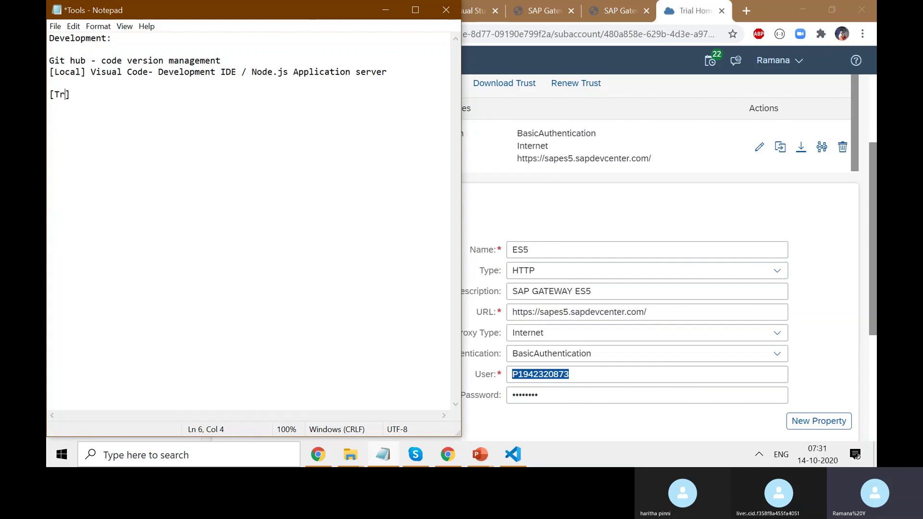
key(Right)
text(- BAS)
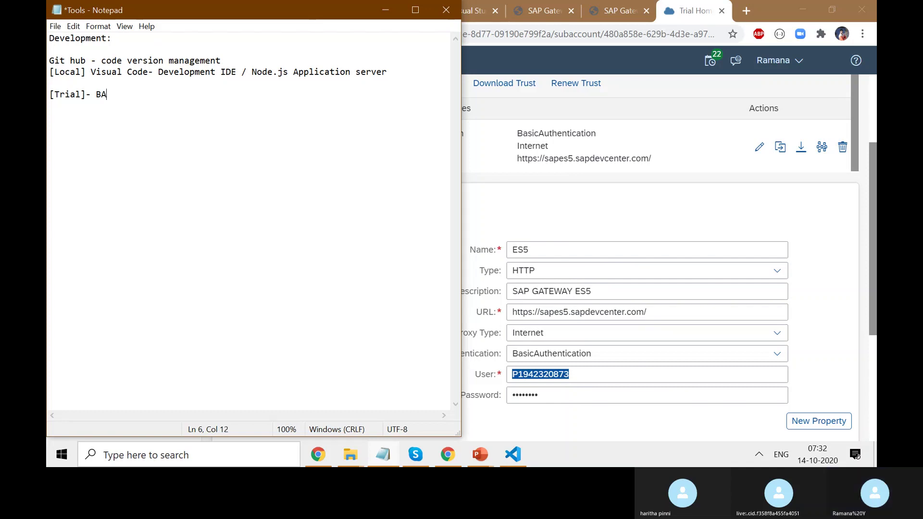
key(Left)
text(SAP)
key(Right)
key(Right)
key(Right)
- Add the line "ES5- Demo SAP- OData services." below the Trial line and save the note
text(ES5)
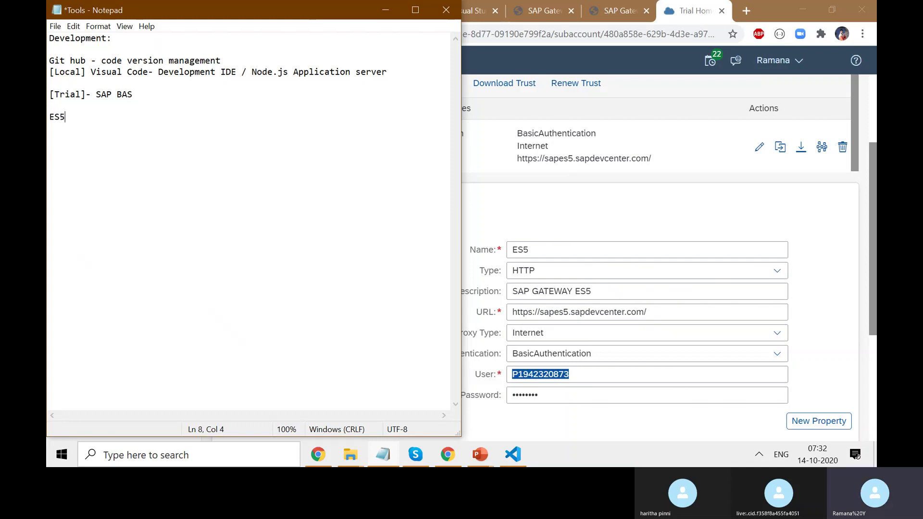
text(- Demo SAP- OData services.)
key(ctrl+s)
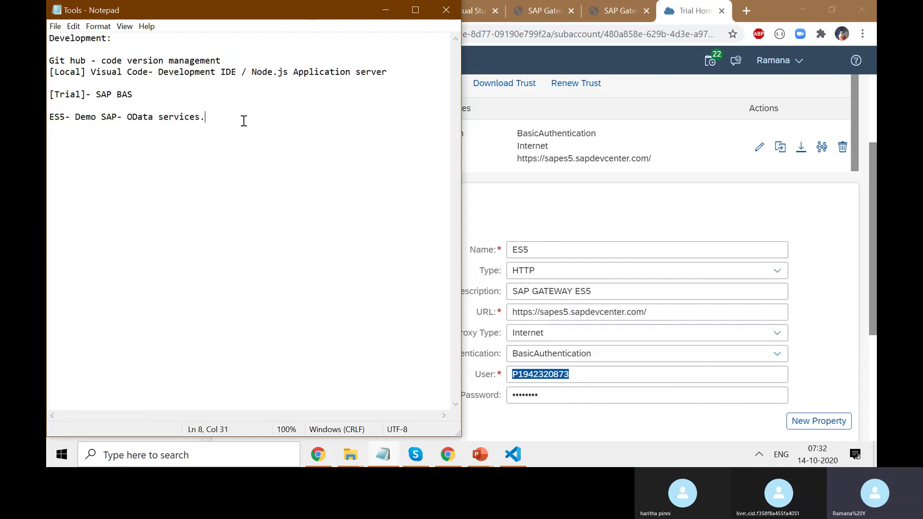
- Append "/ Fiori lanchpad" to the ES5 line and save the note
text(/ Fiori l)
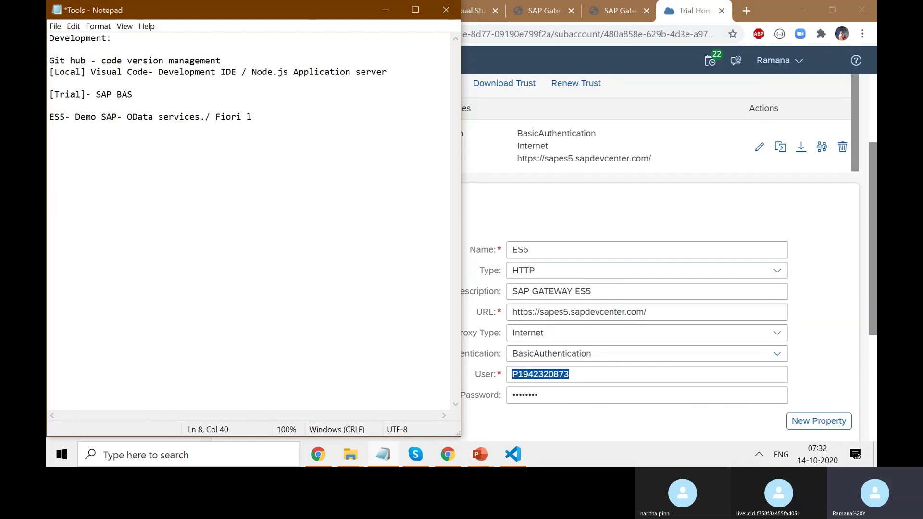
text(u)
text(cunha)
text(pad)
click(268, 118)
key(BackSpace)
key(BackSpace)
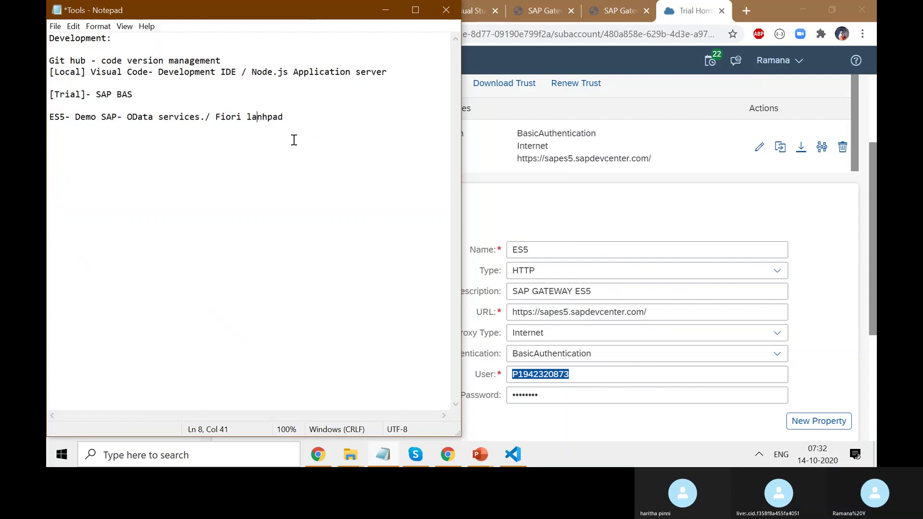
text(ch)
key(ctrl+s)
- Load the "Fiori Launchpad - ES5 System" bookmark from the UX folder in a new Chrome tab and copy its URL
click(746, 11)
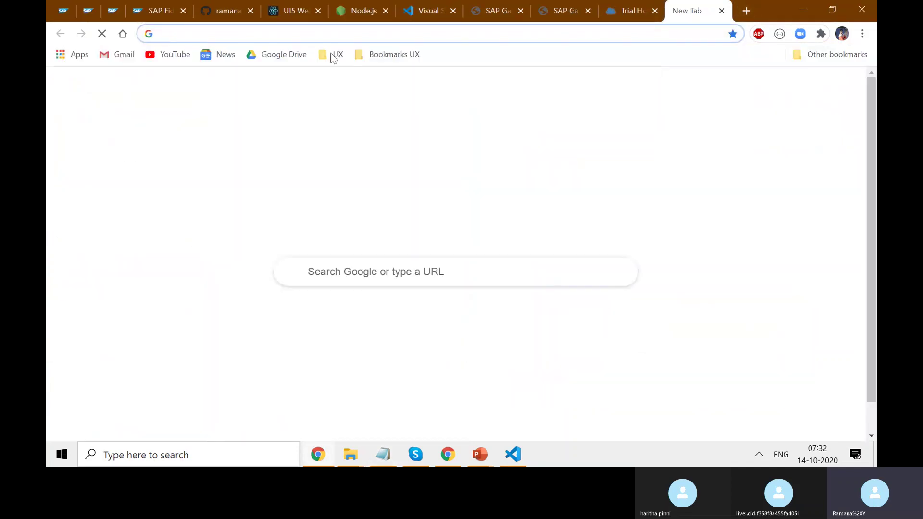
click(332, 55)
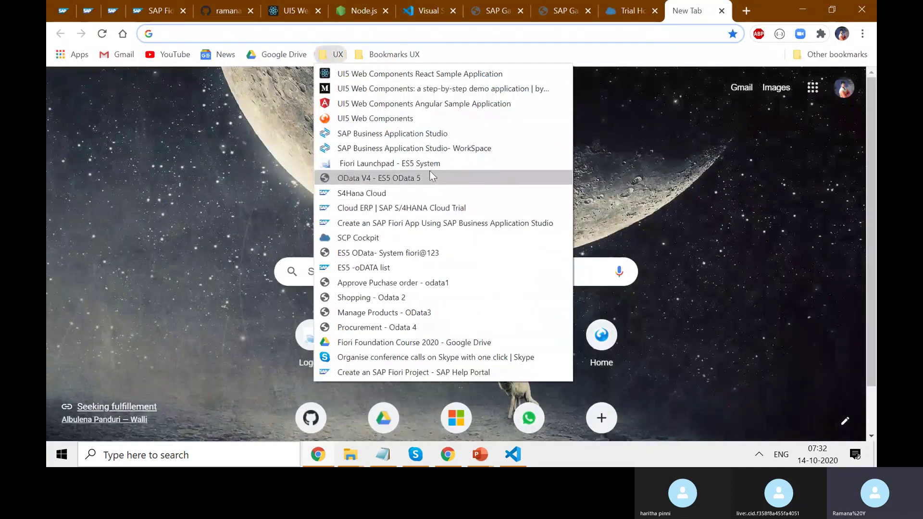
click(421, 168)
click(565, 37)
key(ctrl+c)
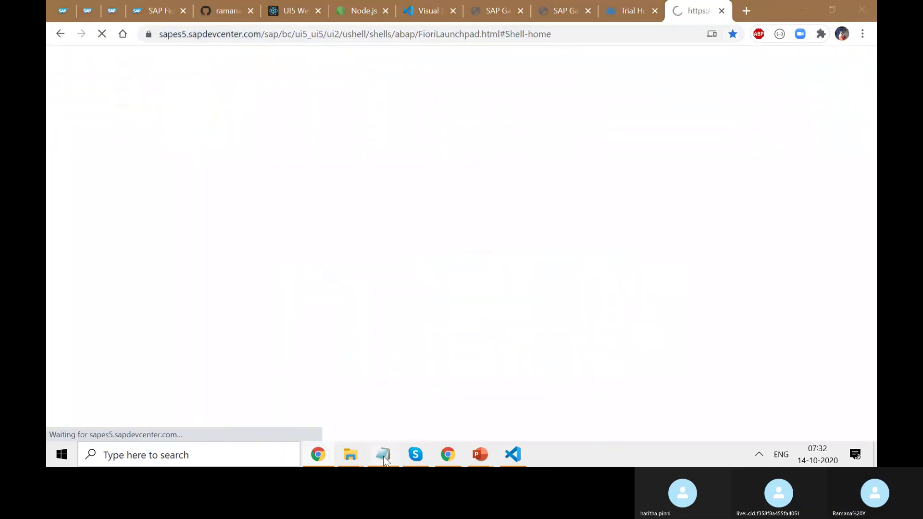
- Paste the copied Fiori Launchpad URL into the Tools note in Notepad, one blank line below the ES5 line
click(383, 455)
click(353, 116)
key(Return)
key(Return)
key(ctrl+v)
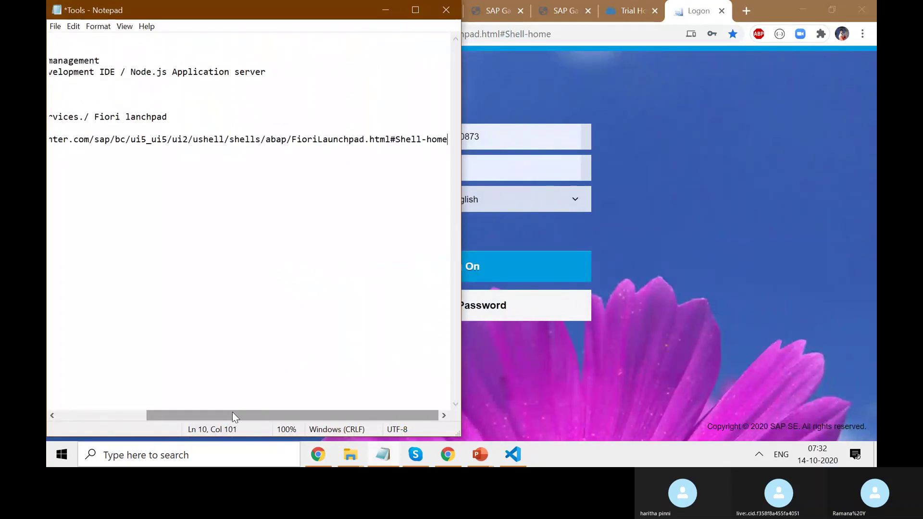
drag(232, 412, 125, 411)
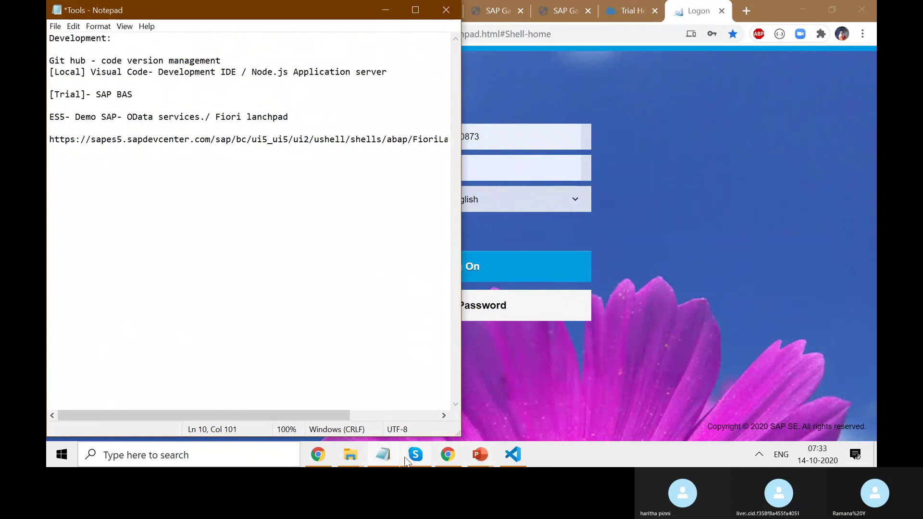
- Minimize the note, share the ES5 Fiori Launchpad URL in the Skype meeting chat, and return to the browser
click(386, 10)
click(415, 454)
click(737, 408)
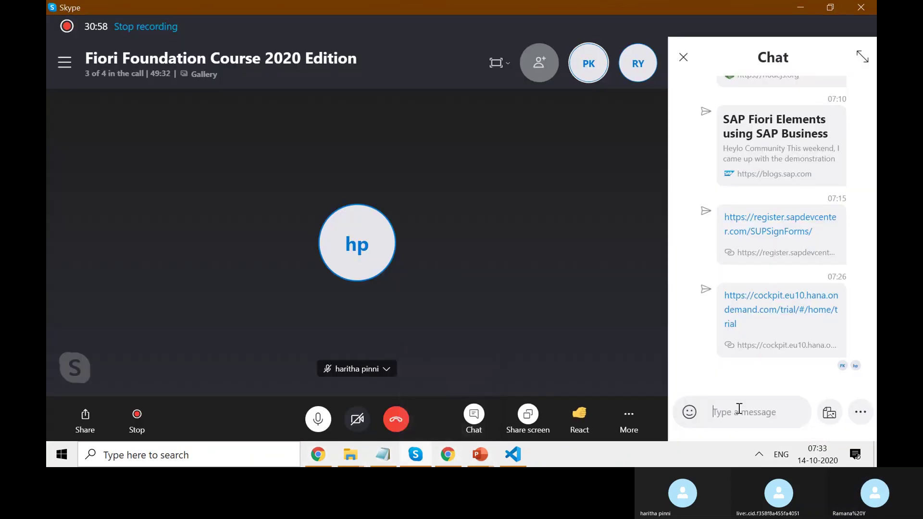
key(ctrl+v)
click(859, 412)
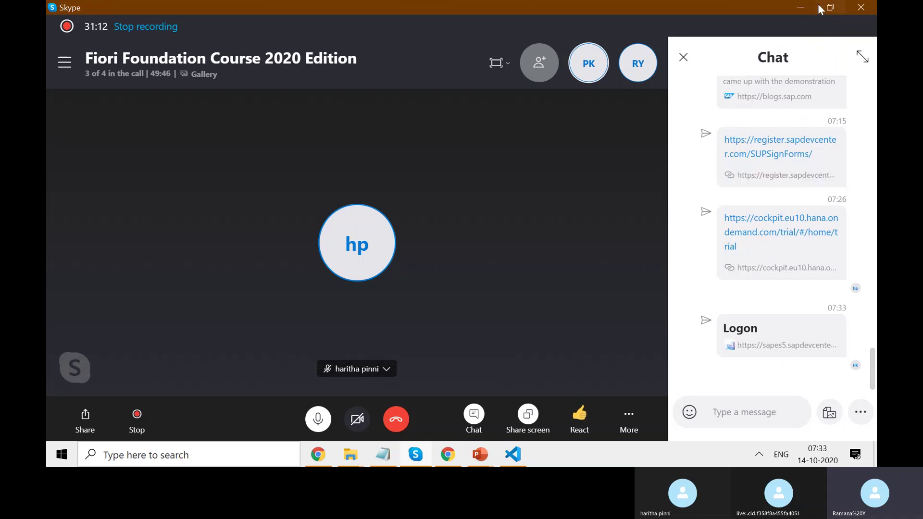
click(787, 345)
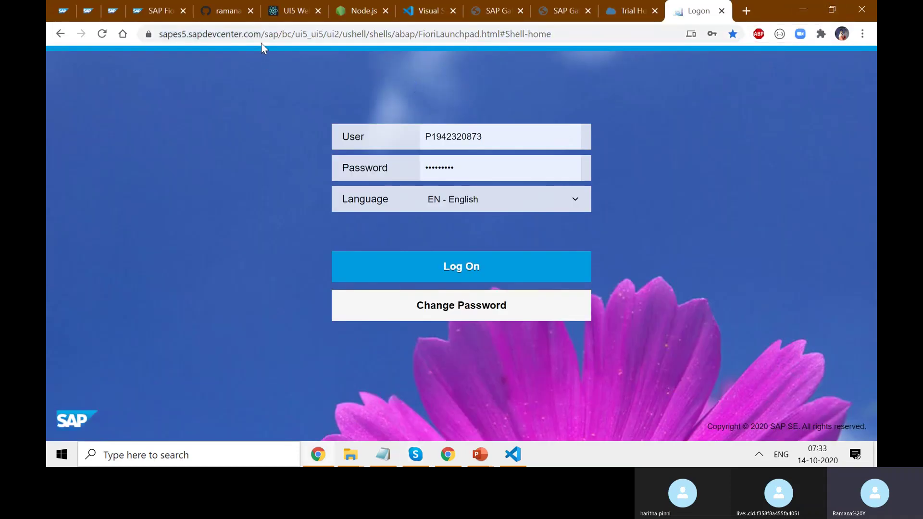
drag(291, 34, 161, 41)
key(ctrl+c)
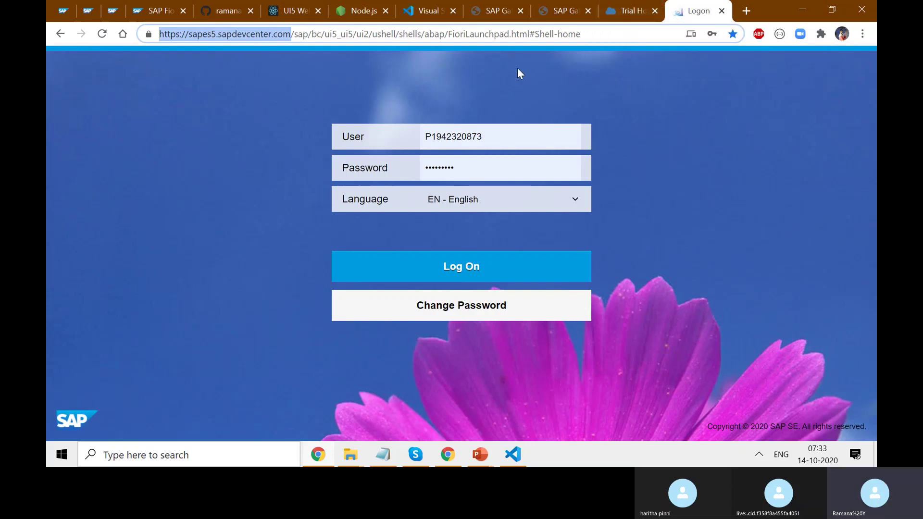
click(416, 455)
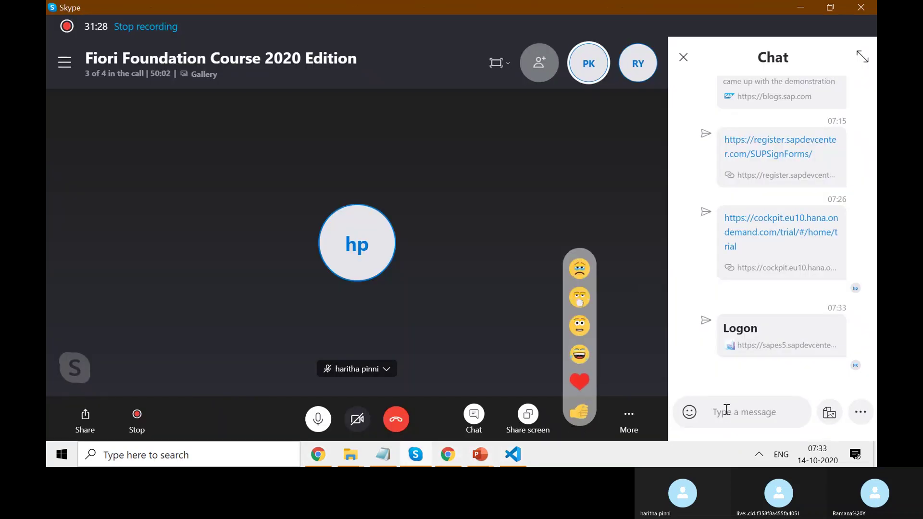
text(url:)
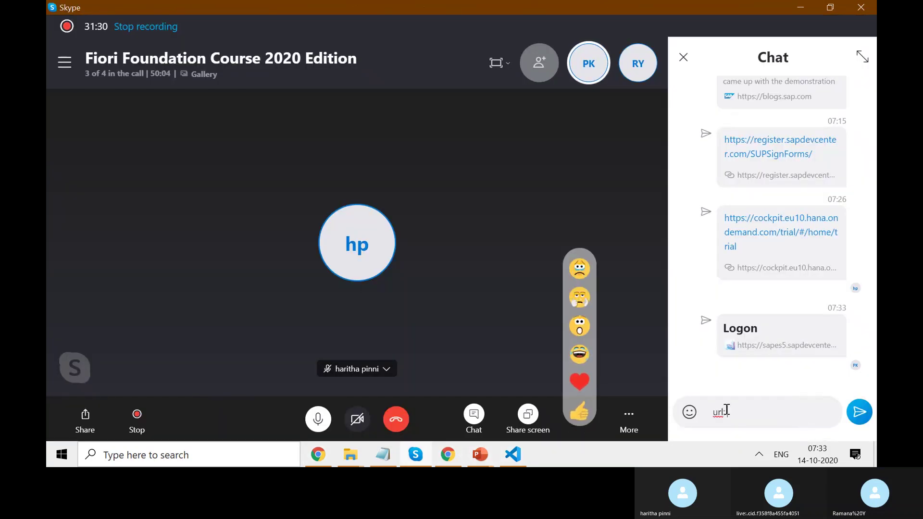
key(ctrl+v)
key(Return)
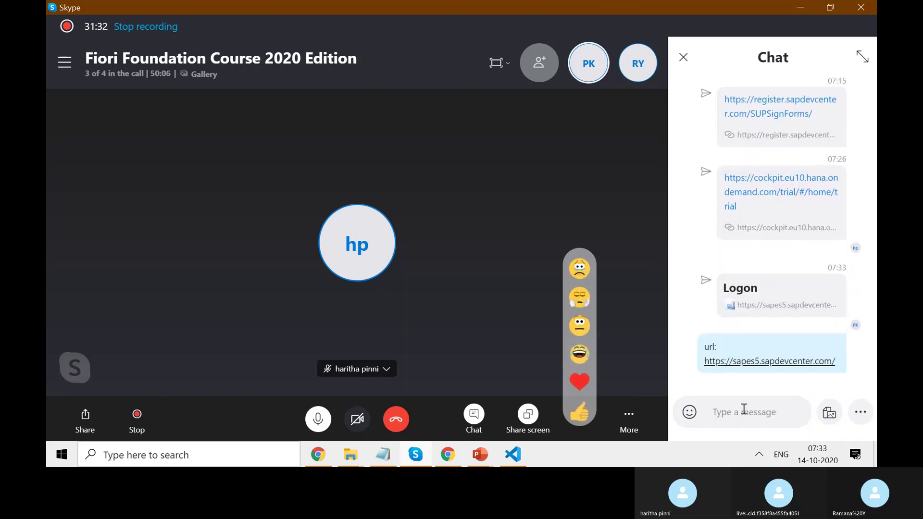
click(804, 7)
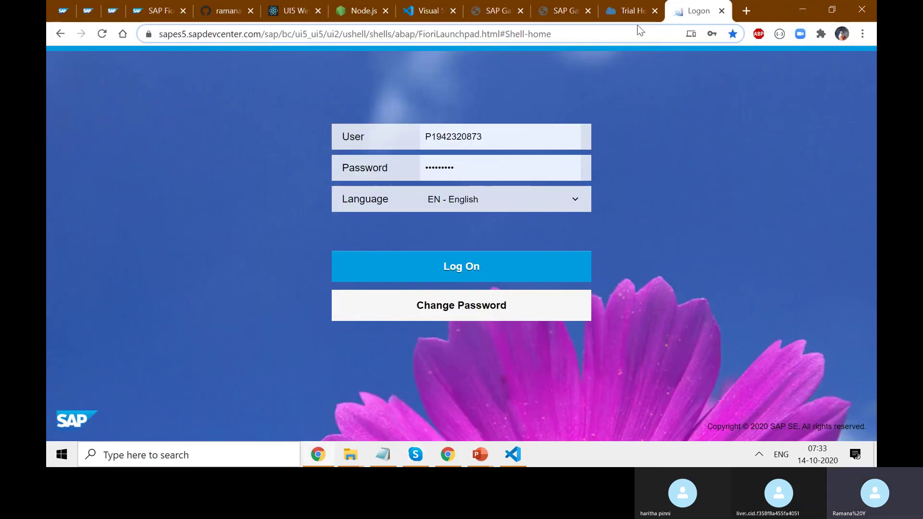
- Return to the ES5 destination configuration in SAP Cloud Platform Cockpit and review the available authentication types
click(631, 10)
click(812, 315)
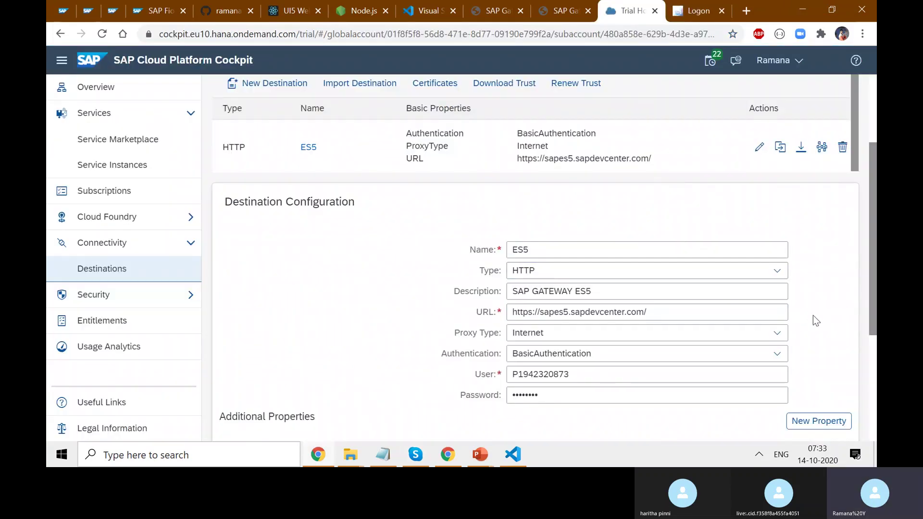
scroll(811, 316, down, 1)
scroll(812, 316, down, 2)
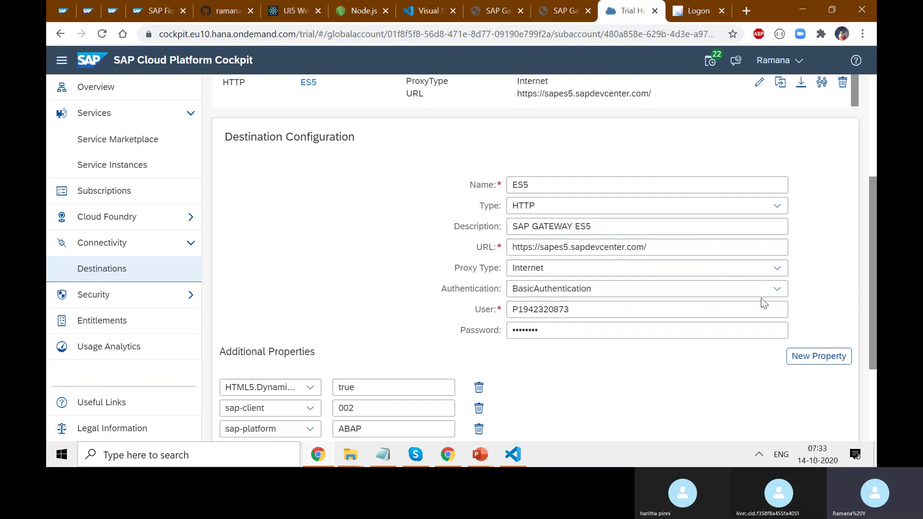
click(776, 291)
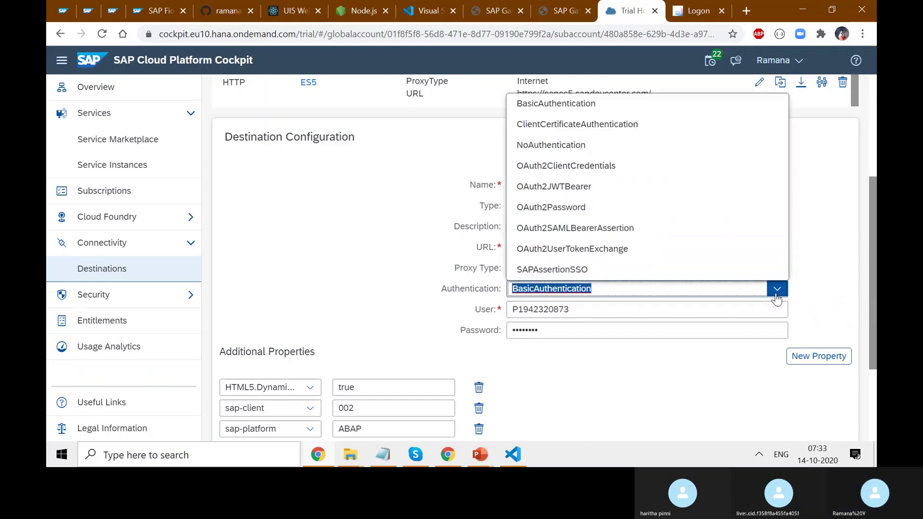
click(821, 289)
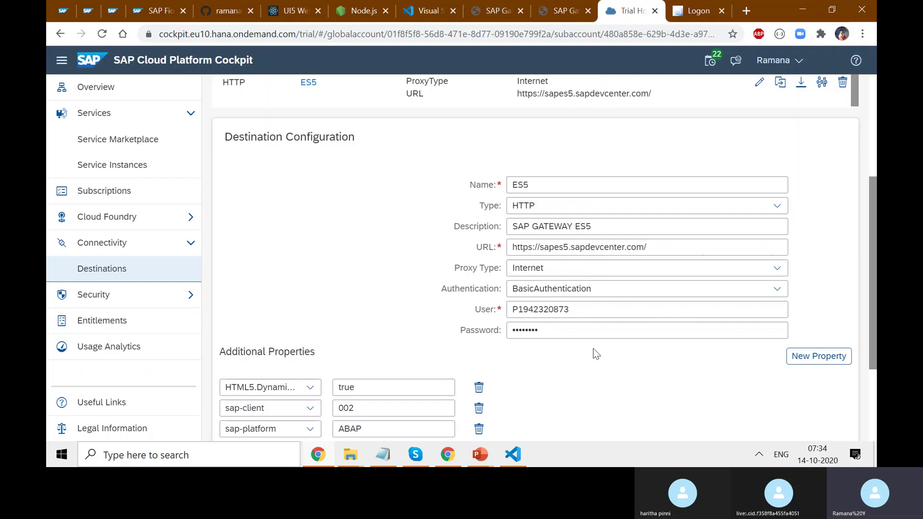
- Show the cockpit full screen and examine the ES5 destination's additional properties and the names offered for the first one
scroll(594, 348, down, 3)
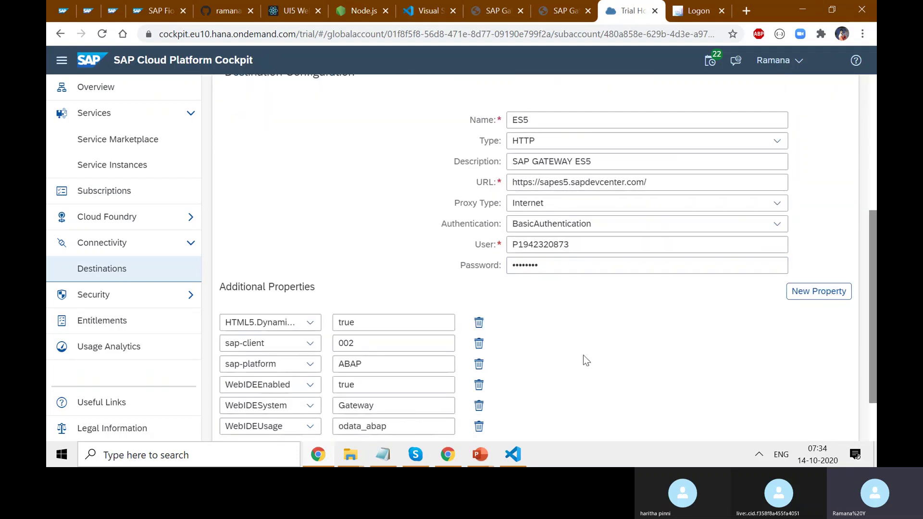
scroll(590, 360, up, 2)
key(F11)
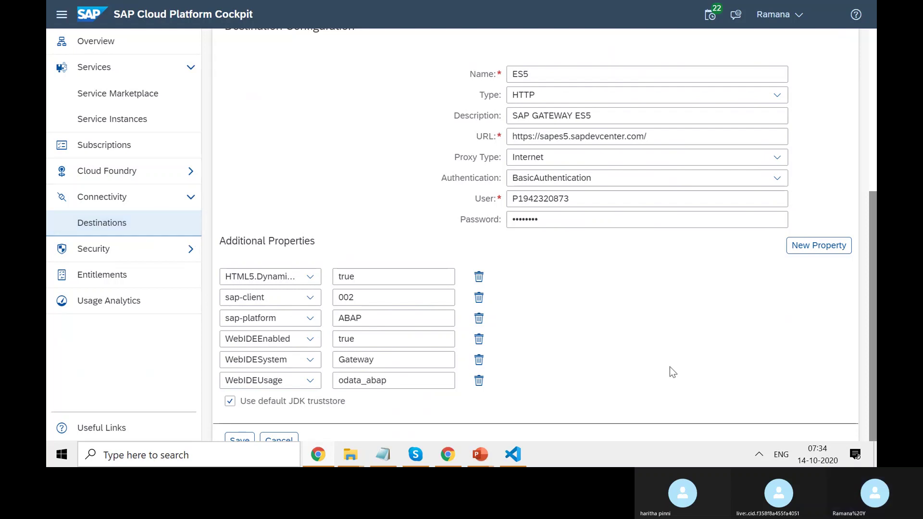
click(312, 280)
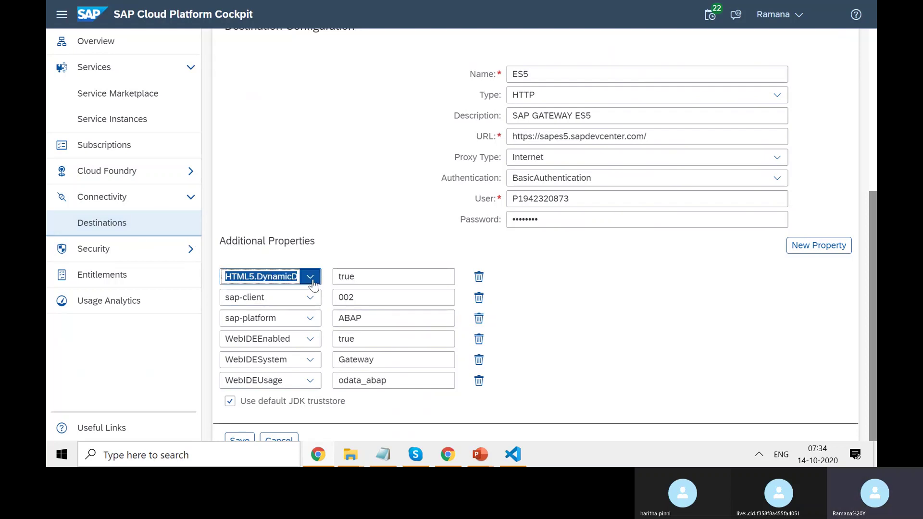
click(561, 263)
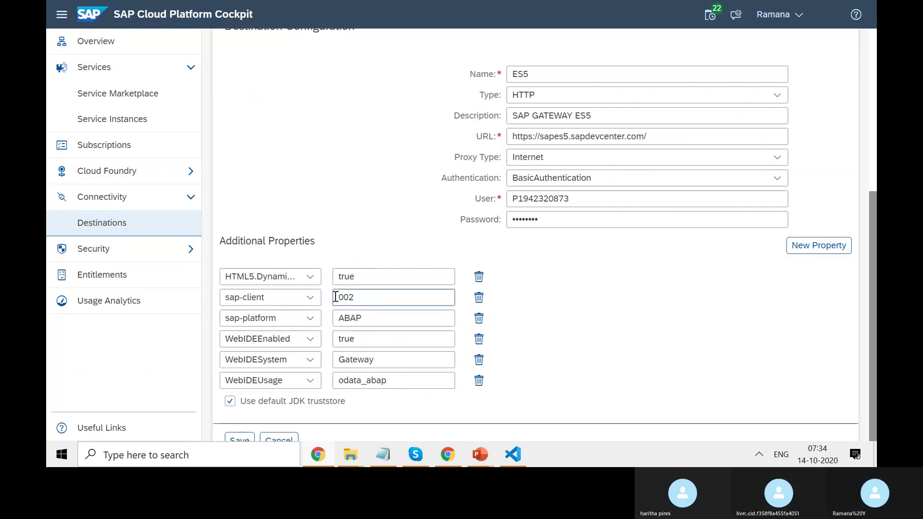
scroll(583, 361, down, 1)
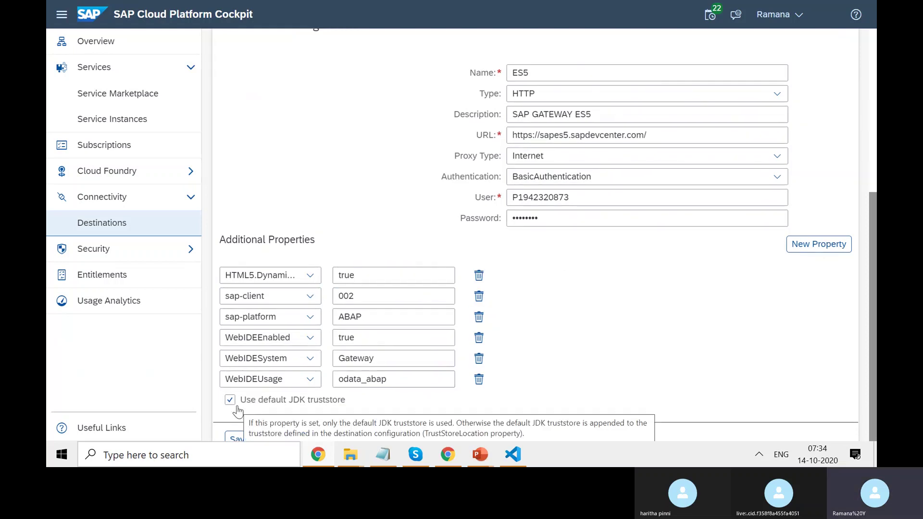
click(310, 275)
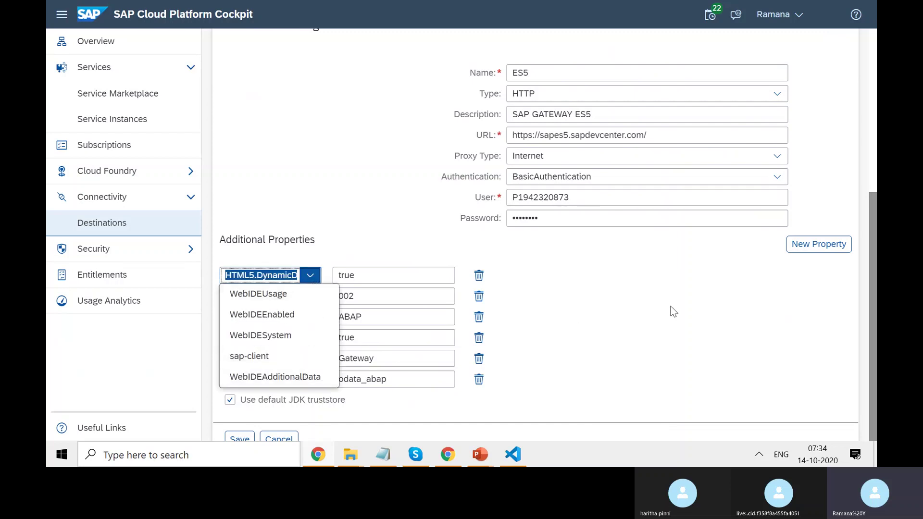
click(684, 315)
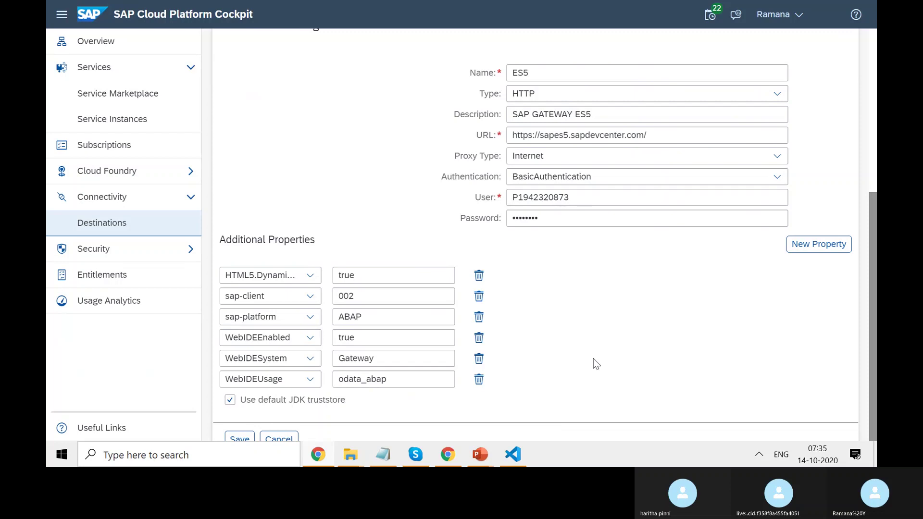
- Add a new additional property named "HTML5.Dynamic" to the ES5 destination
click(823, 253)
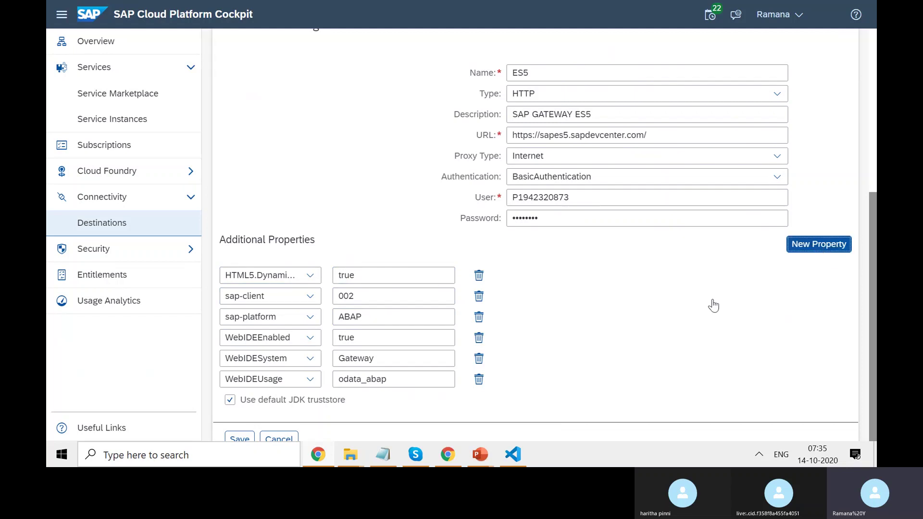
text(HTML5.D)
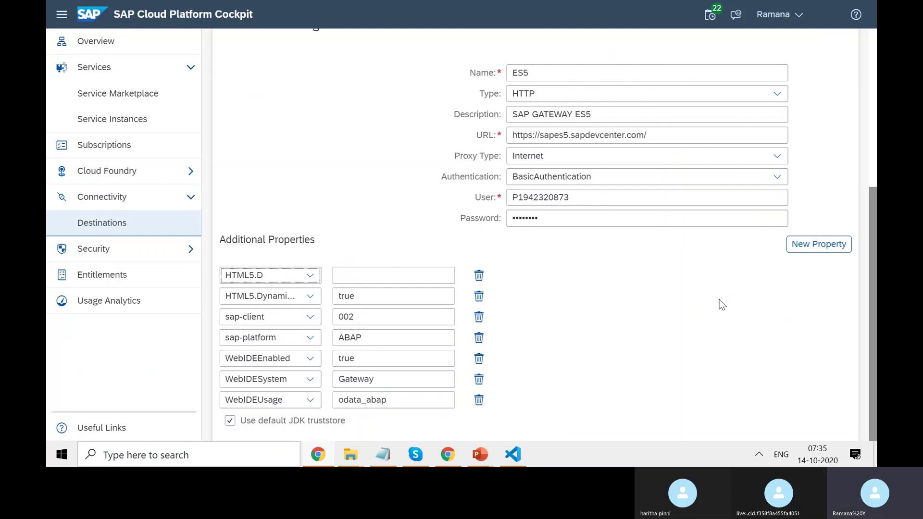
text(ynamic)
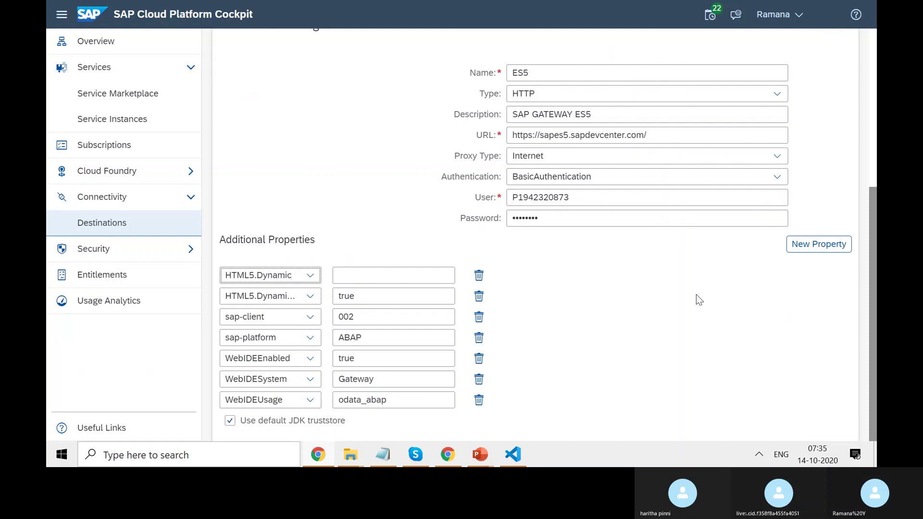
- Select the full name of the existing HTML5.DynamicDestination property for reuse
click(310, 296)
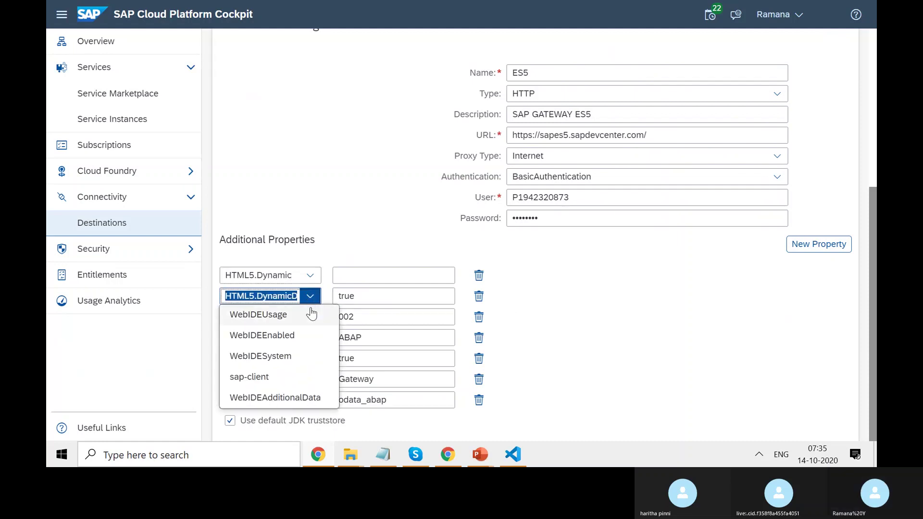
click(284, 297)
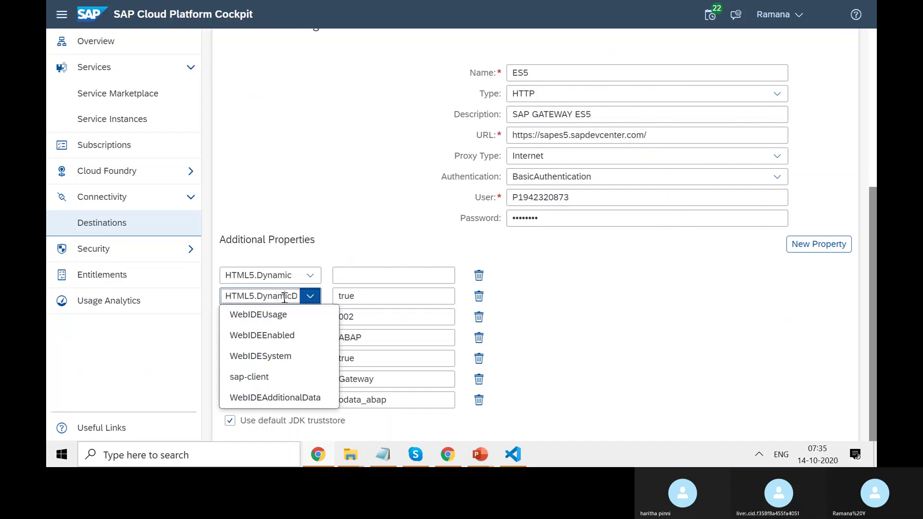
double_click(284, 297)
key(ctrl+a)
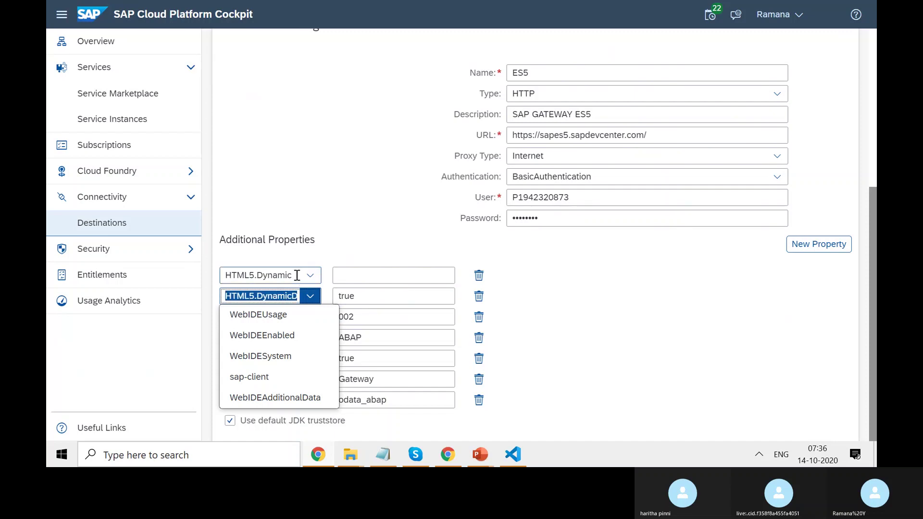
- Clear the name of the newly added HTML5.Dynamic property and delete its row from the additional properties
drag(297, 275, 212, 276)
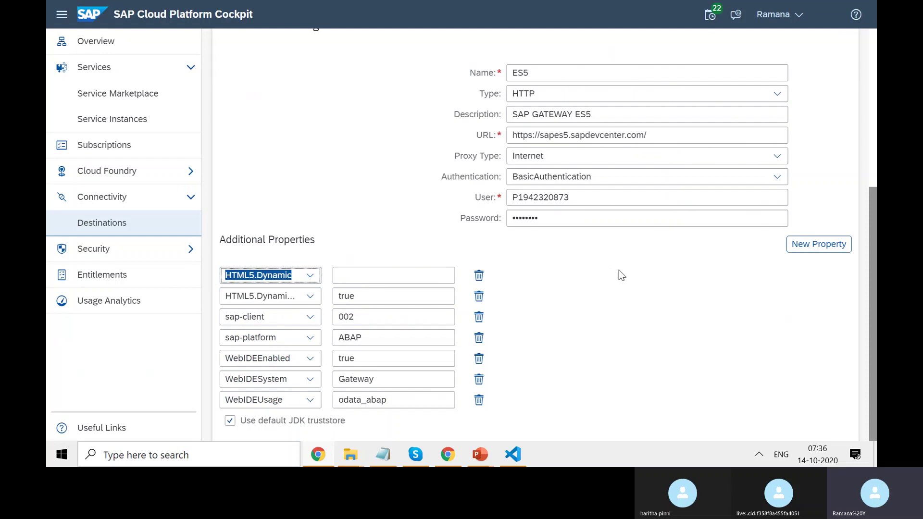
key(BackSpace)
click(480, 277)
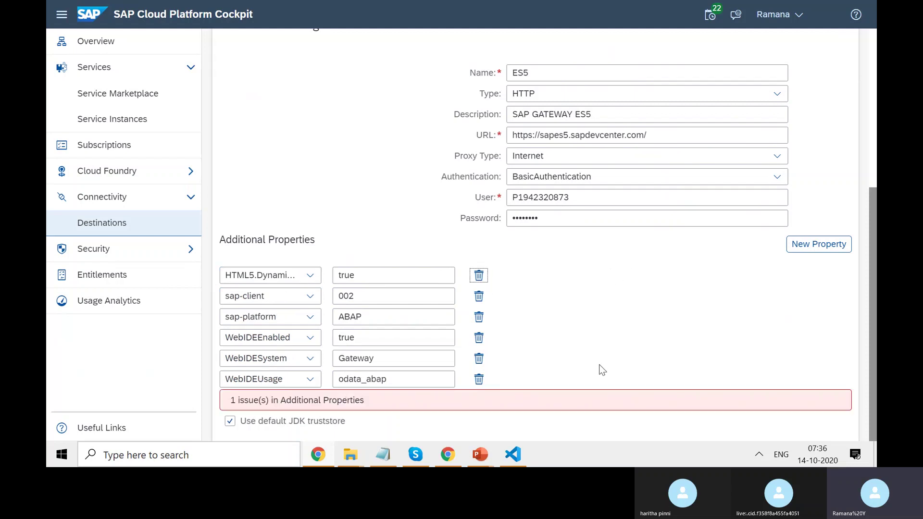
- Send the property name "HTML5.DynamicDestination" in the Skype meeting chat and return to the ES5 destination configuration
click(414, 455)
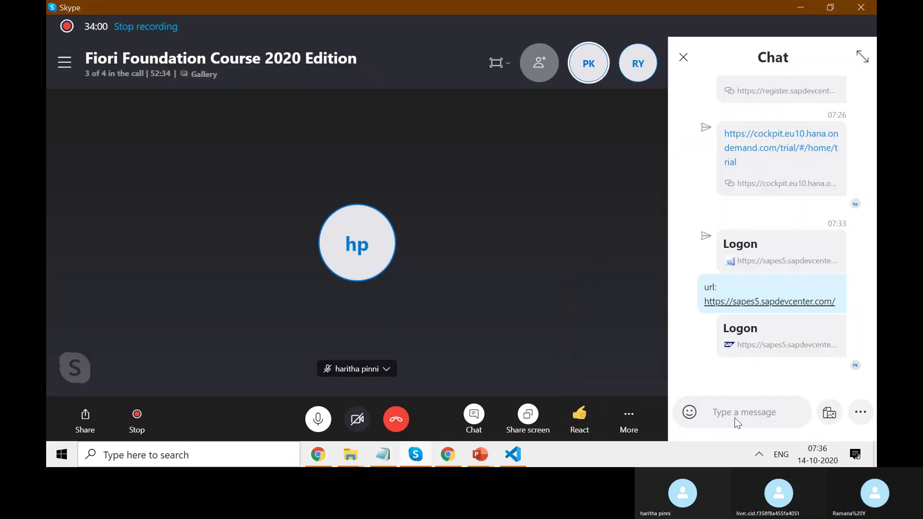
text(HTML5.DynamicDestination)
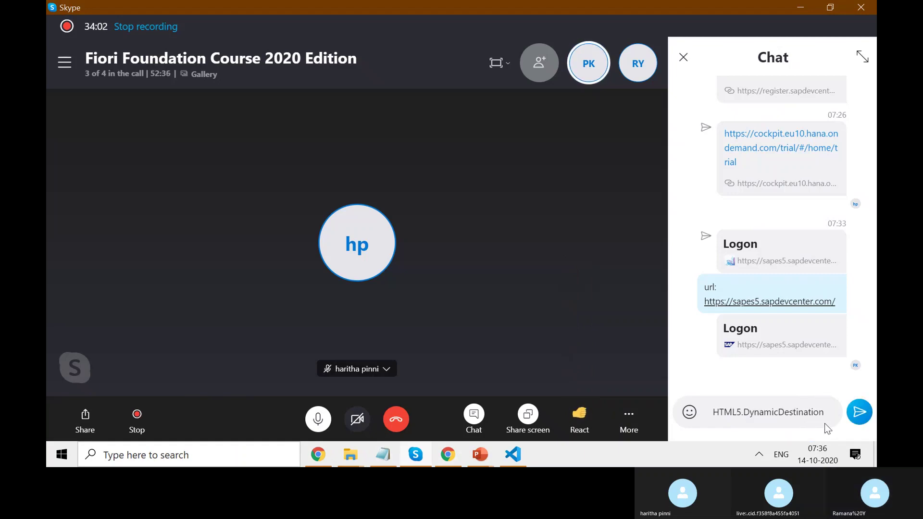
click(849, 418)
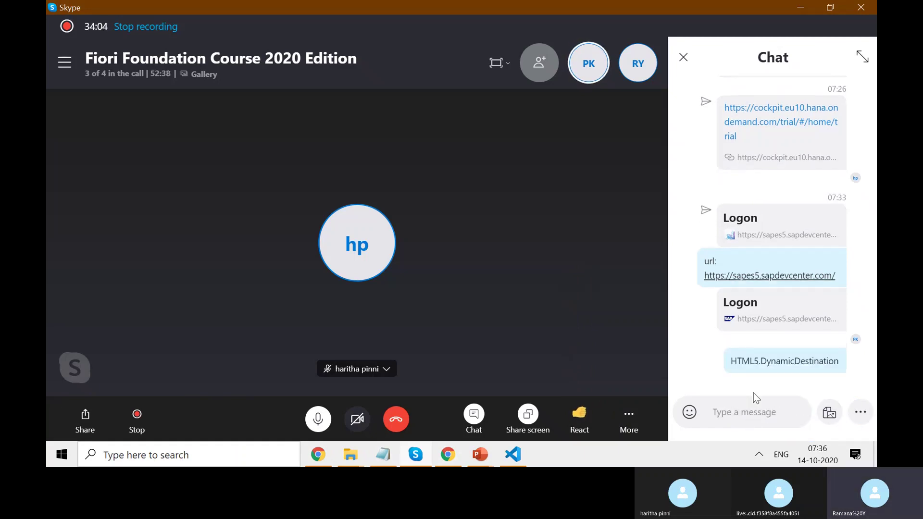
click(803, 9)
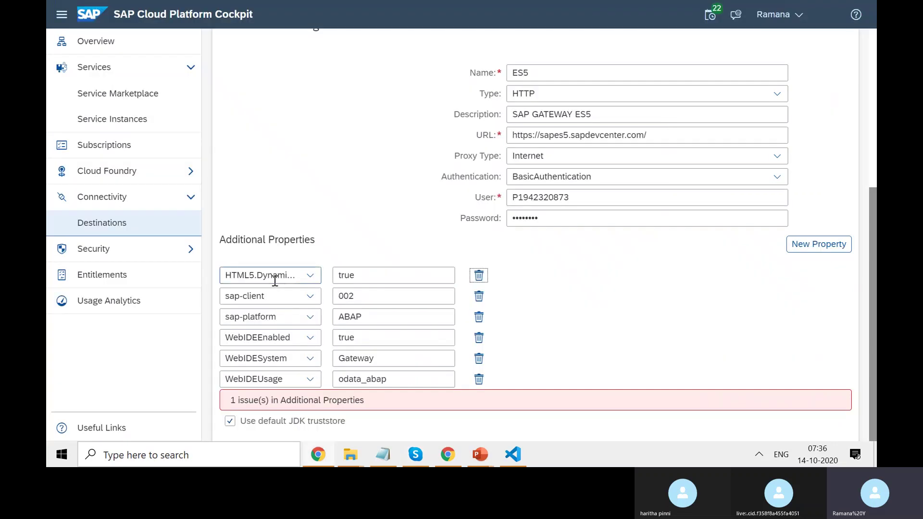
click(679, 292)
- Switch to the "2. Tools" presentation in PowerPoint and open slide 4
mouse_move(478, 455)
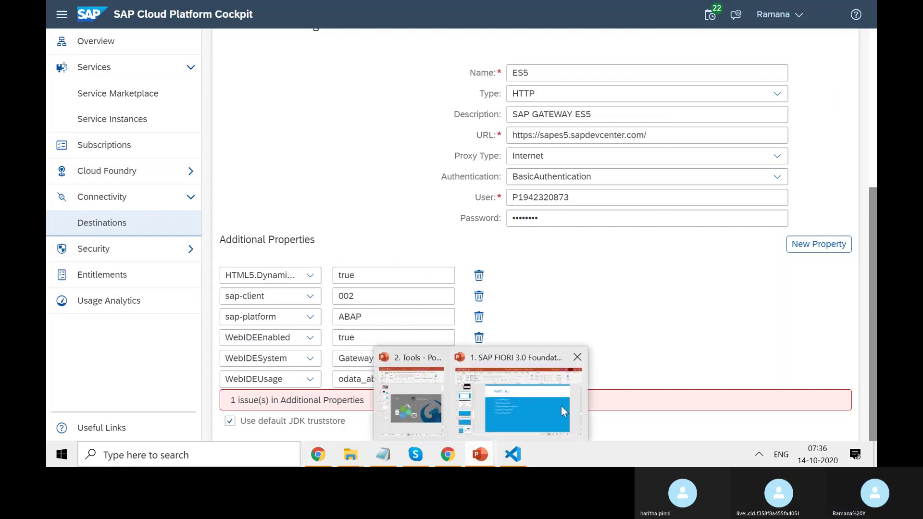
click(426, 414)
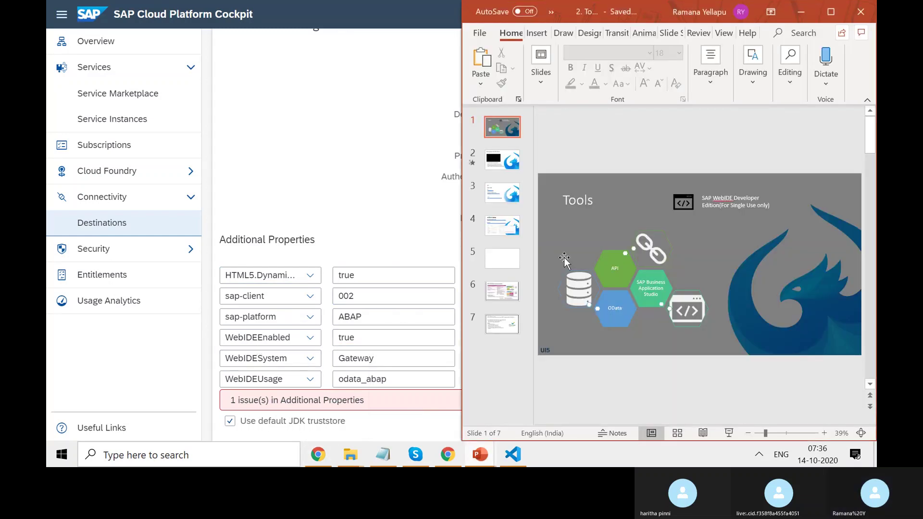
click(503, 230)
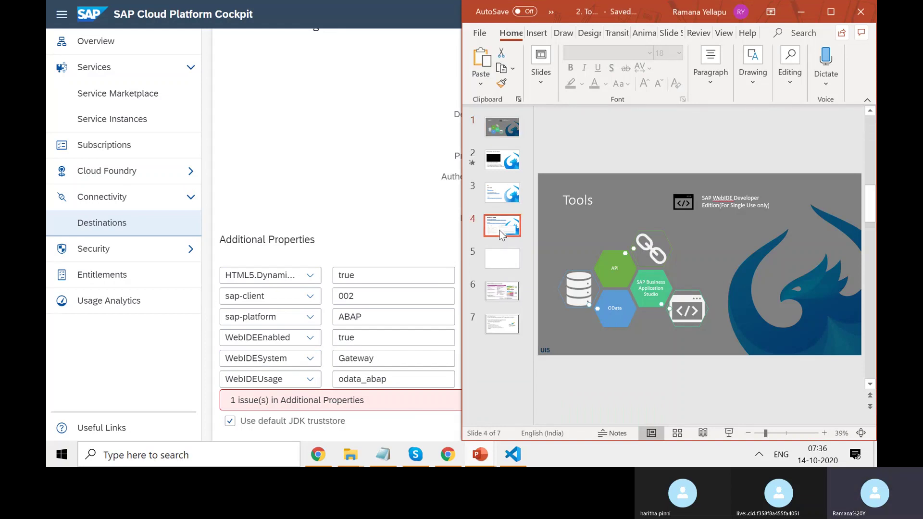